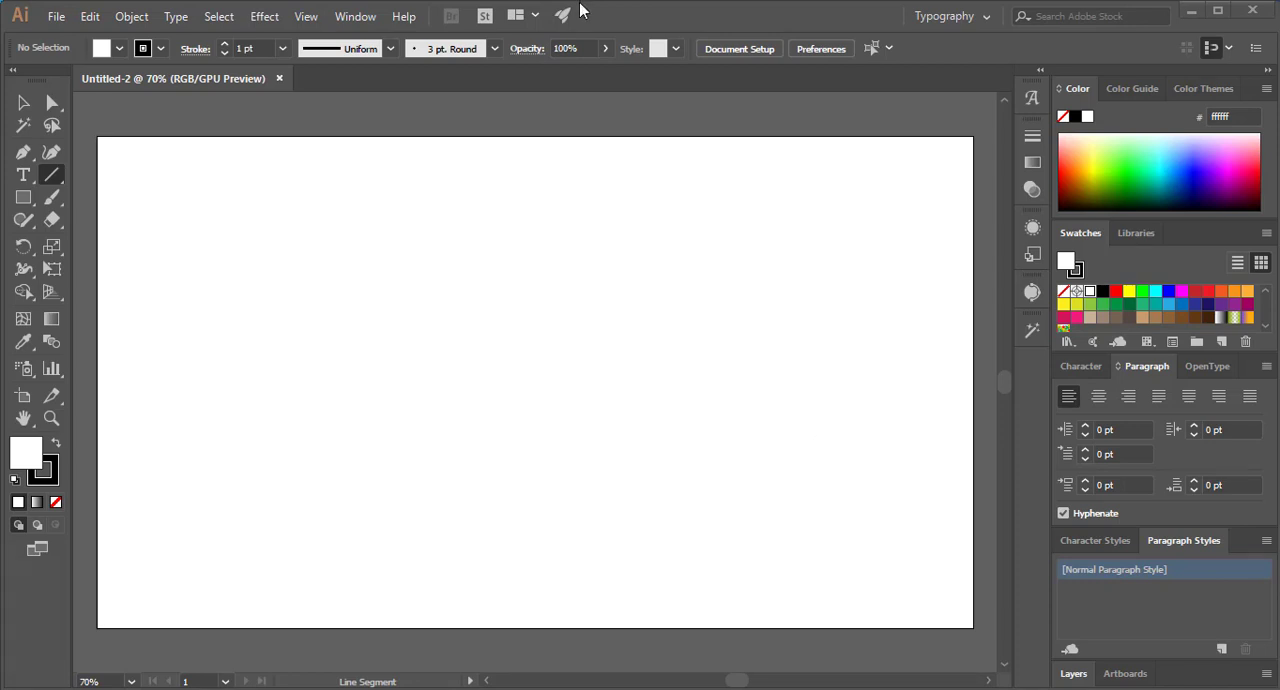
Draw a long horizontal line across the upper part of the artboard with the Line Segment tool
left_click(23, 175)
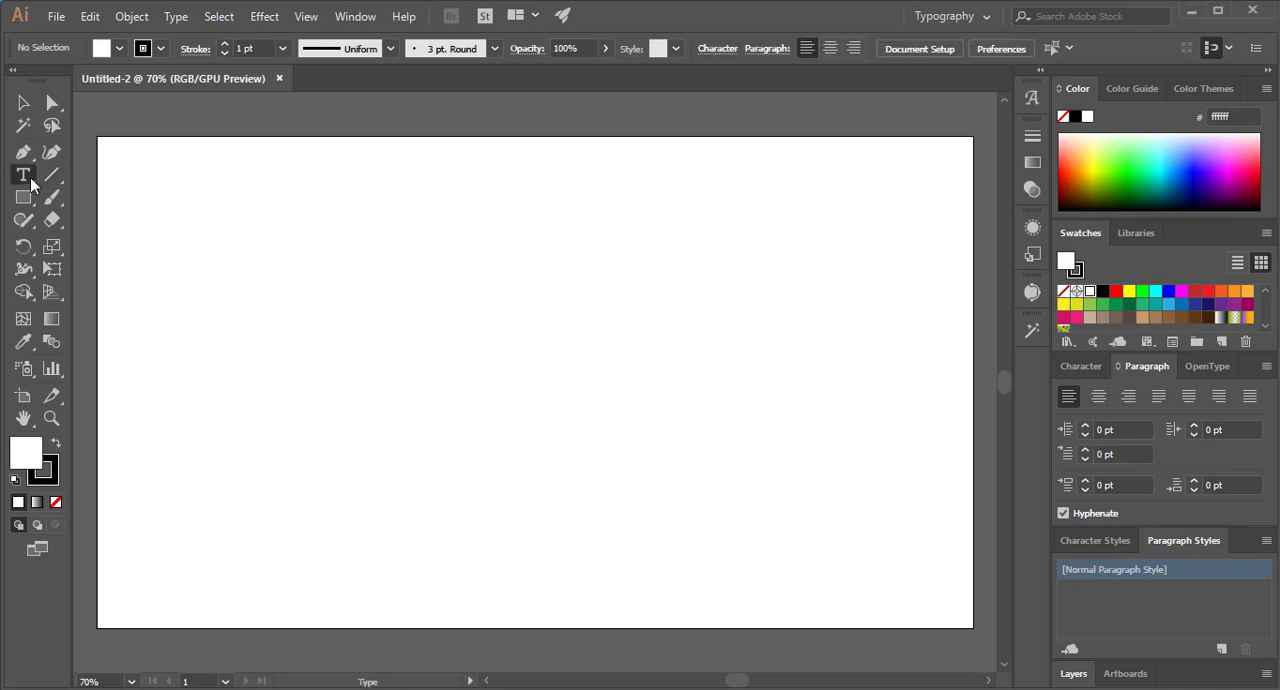
left_click(50, 176)
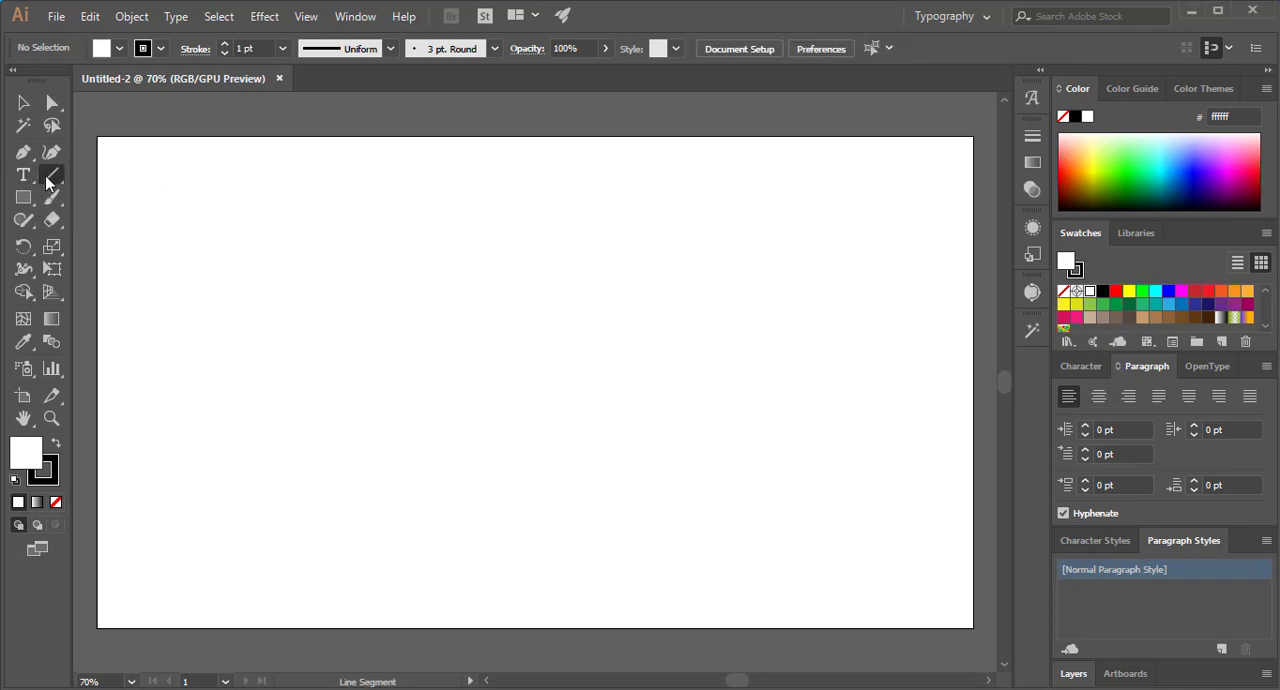
left_click(46, 180)
left_click(53, 180)
left_click(53, 180)
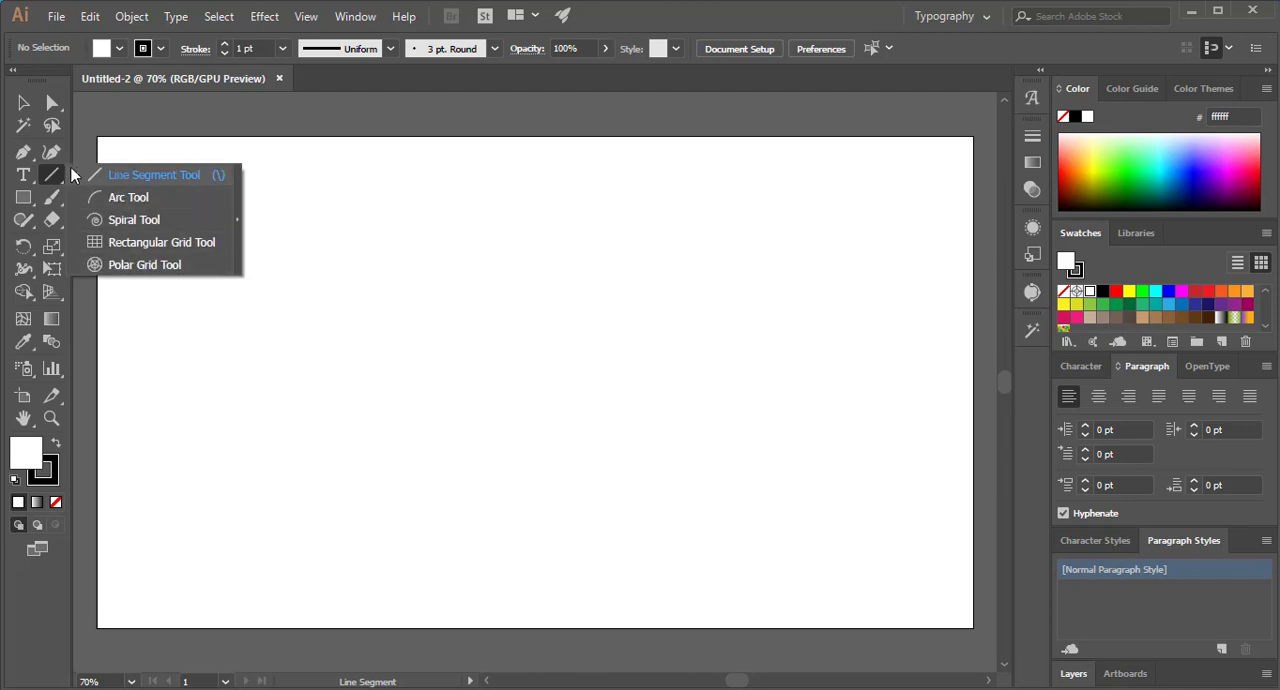
left_click(53, 176)
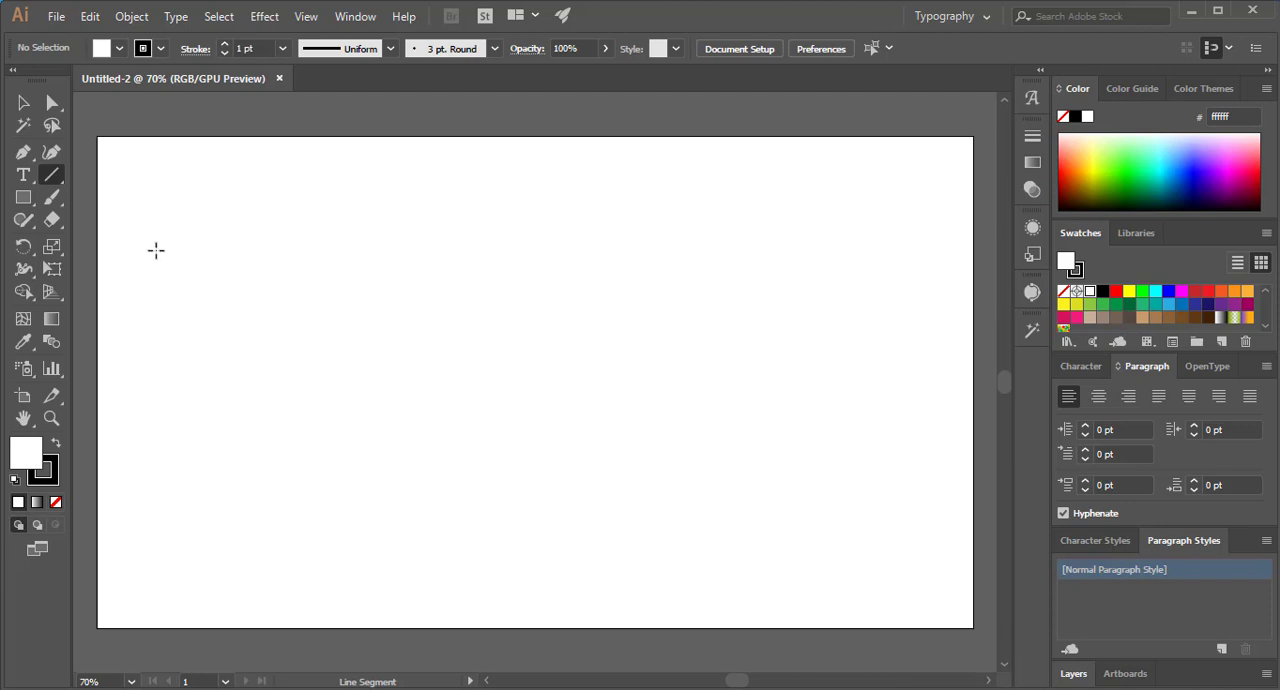
left_click_drag(195, 235, 815, 236)
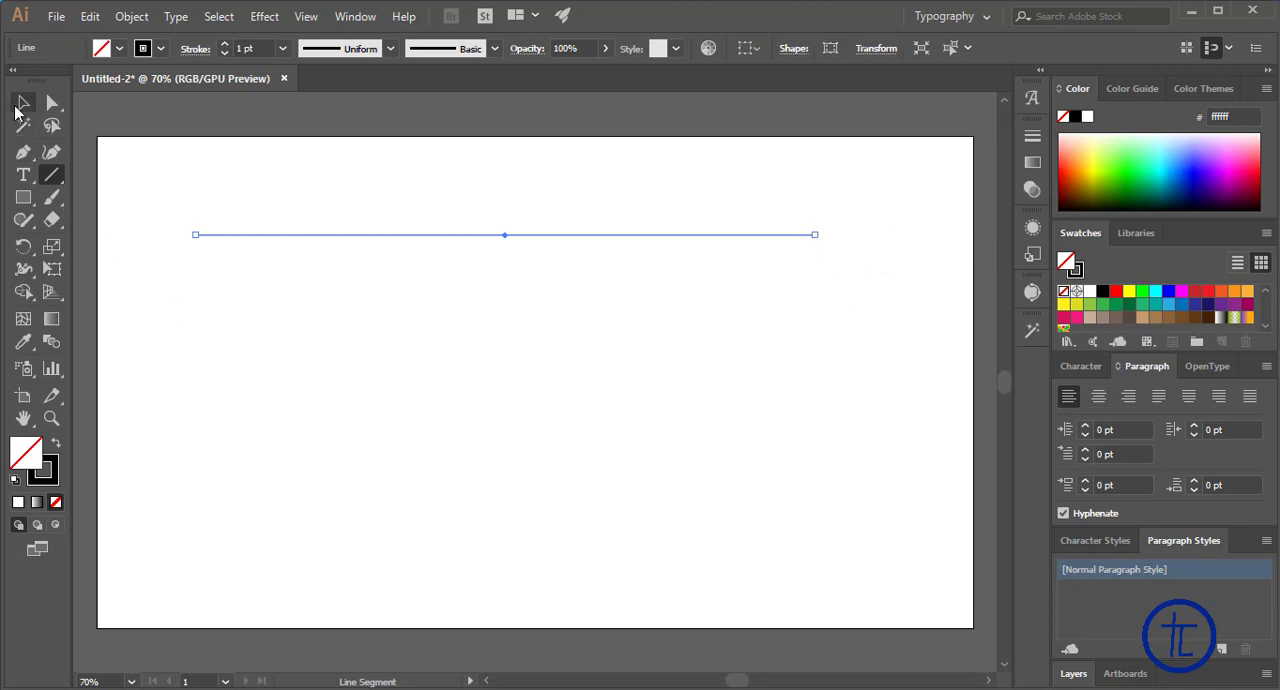
Move the line slightly lower on the artboard, keeping it roughly centred horizontally
left_click(23, 103)
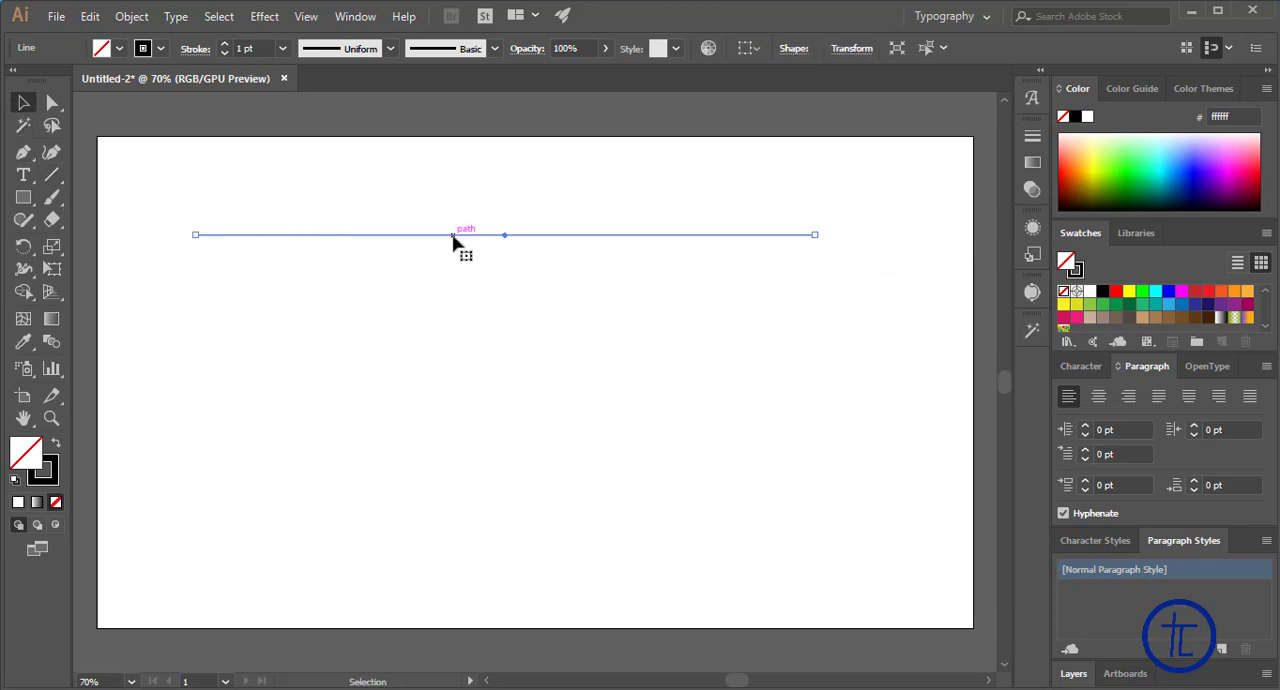
left_click_drag(455, 236, 520, 282)
left_click_drag(600, 287, 565, 286)
Add an anchor point near the middle of the line and raise it into a peak at about X 688.5 px, Y 84.5 px
key("p")
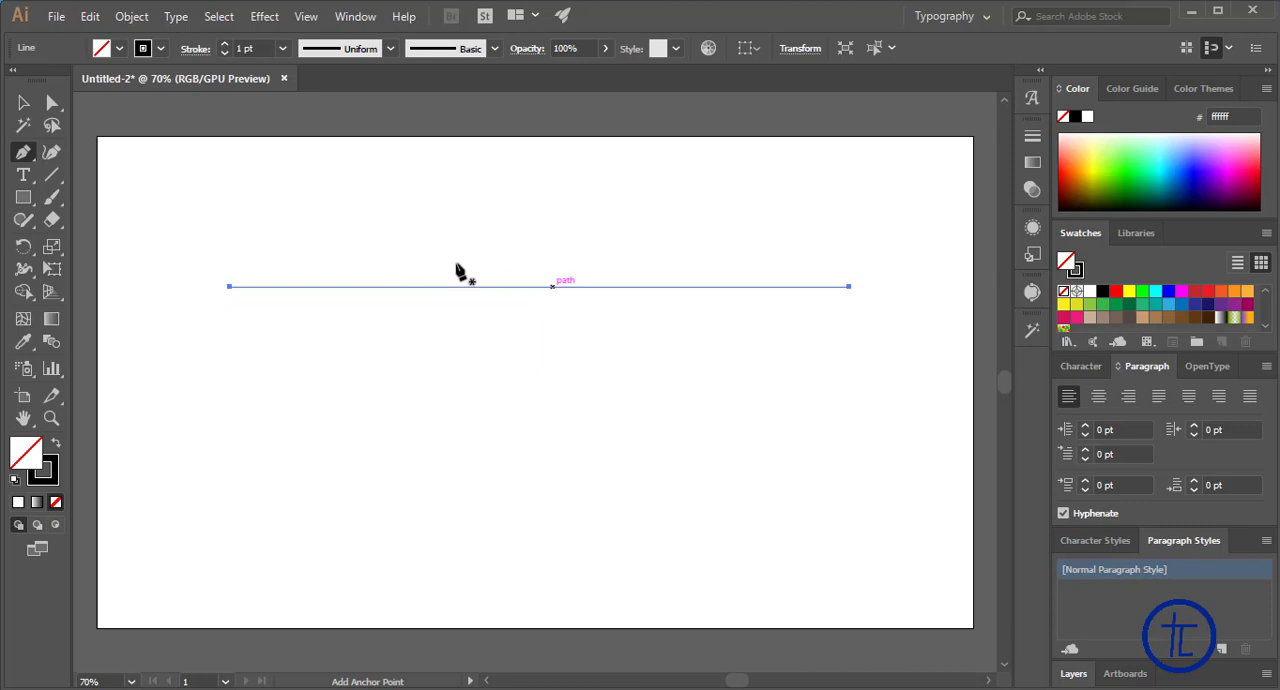
left_click(22, 104)
left_click(25, 153)
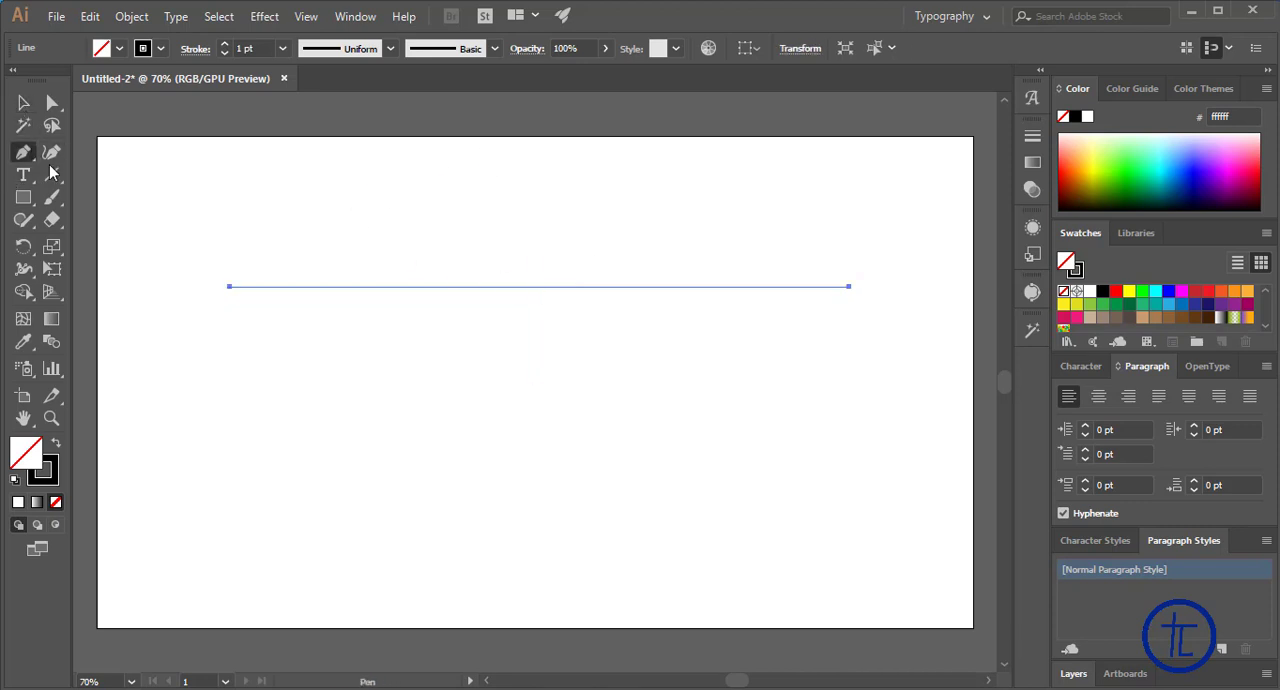
left_click(516, 287)
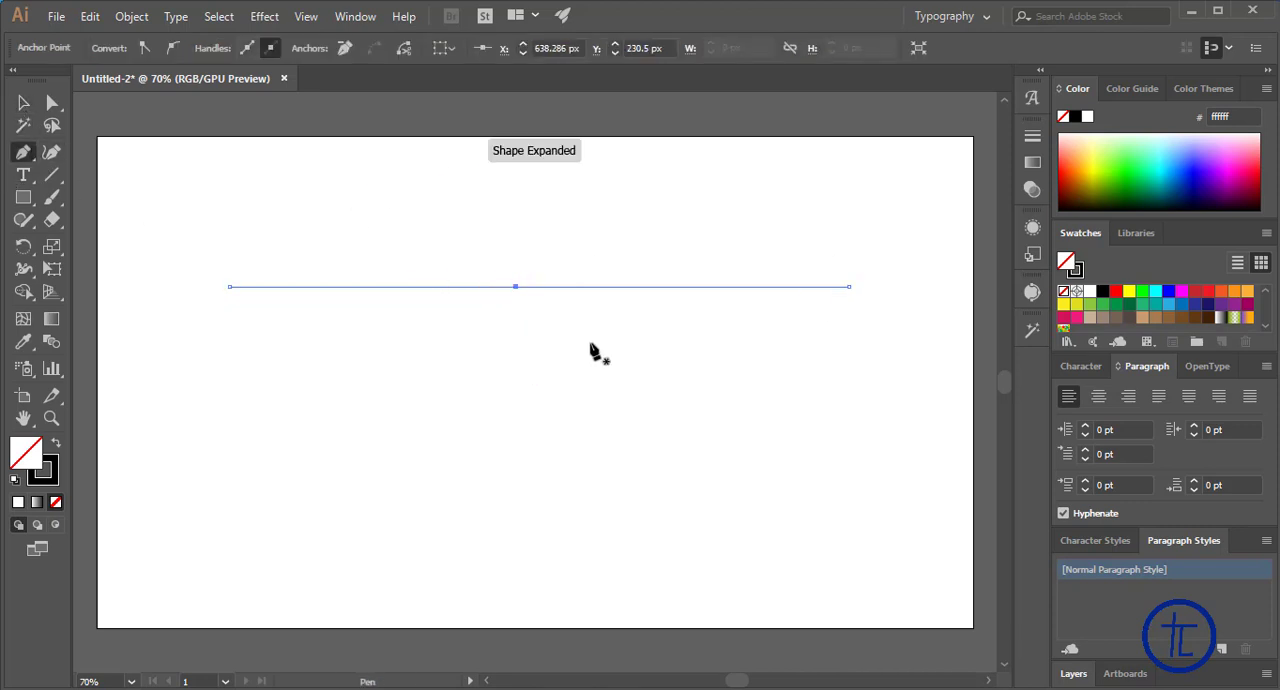
left_click(52, 103)
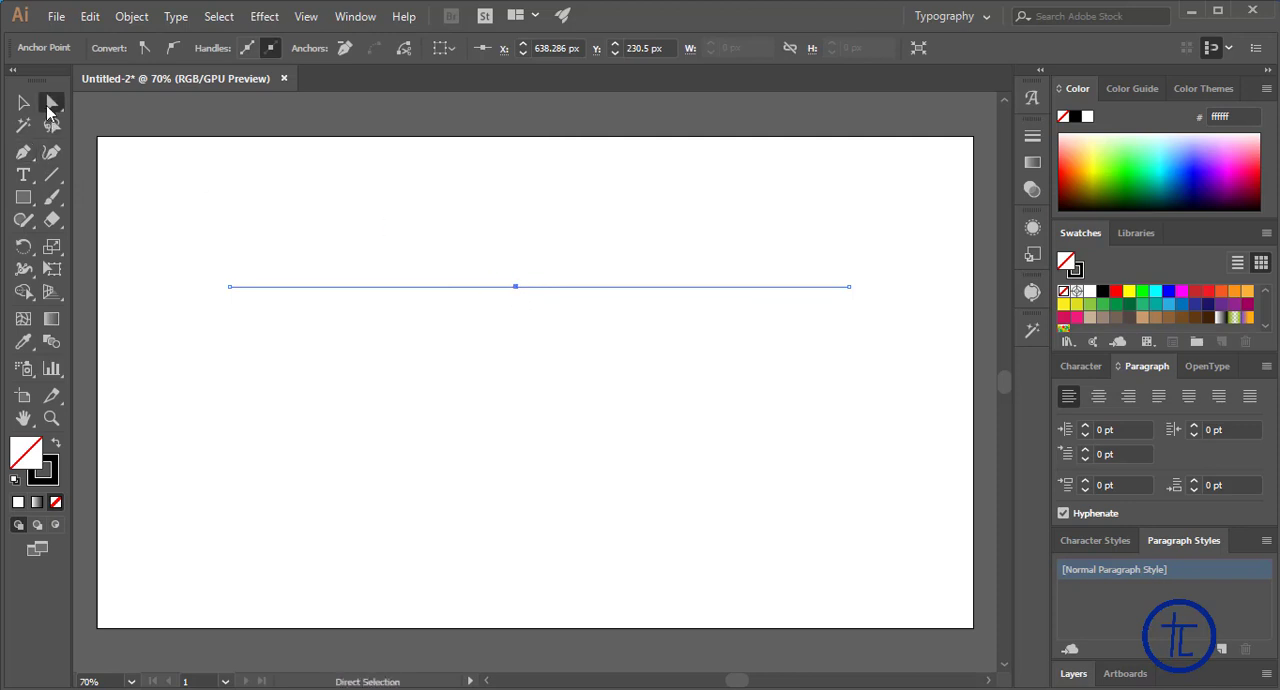
left_click(112, 104)
left_click_drag(516, 287, 548, 190)
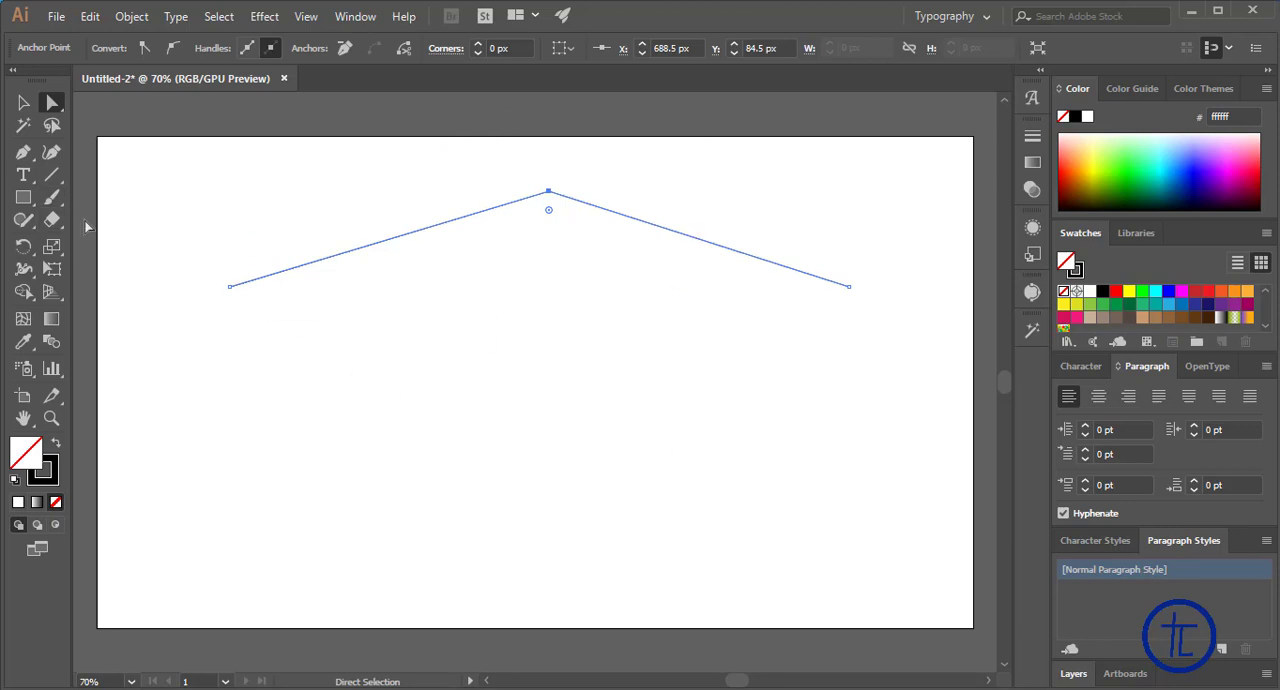
Draw a straight base line between the peaked path's two lower ends, and move both paths down together
left_click(51, 174)
left_click_drag(229, 289, 846, 287)
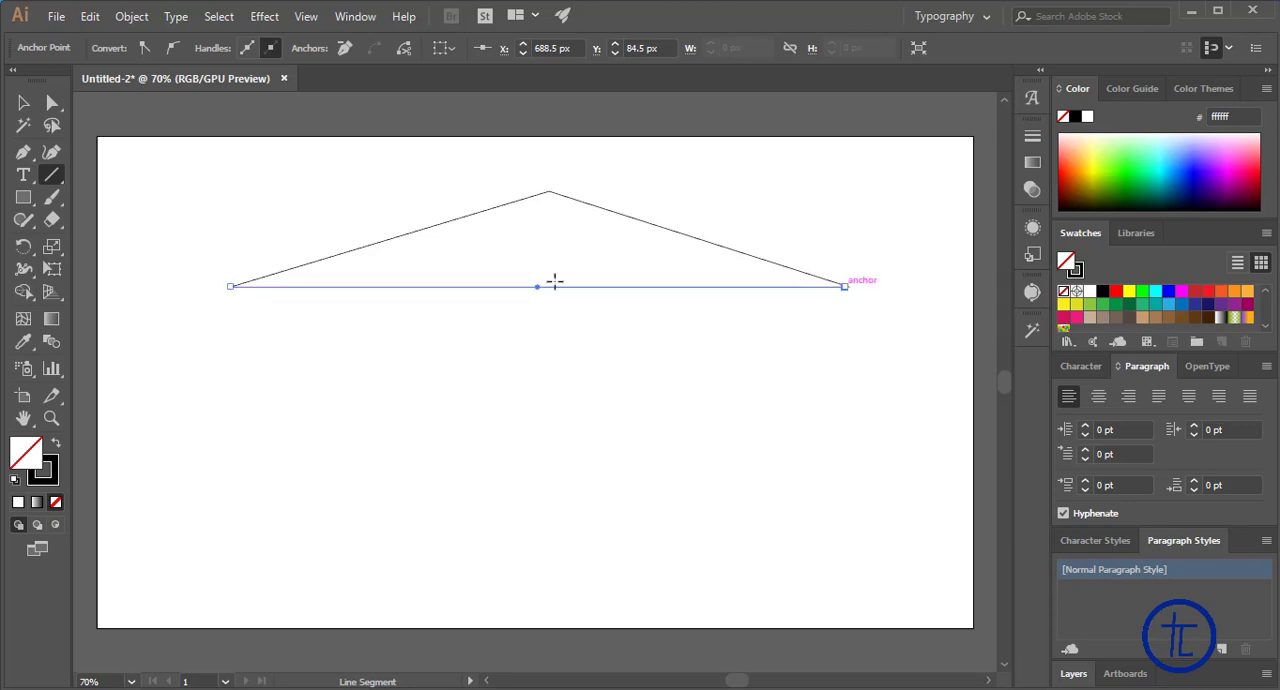
key("v")
left_click_drag(289, 211, 477, 367)
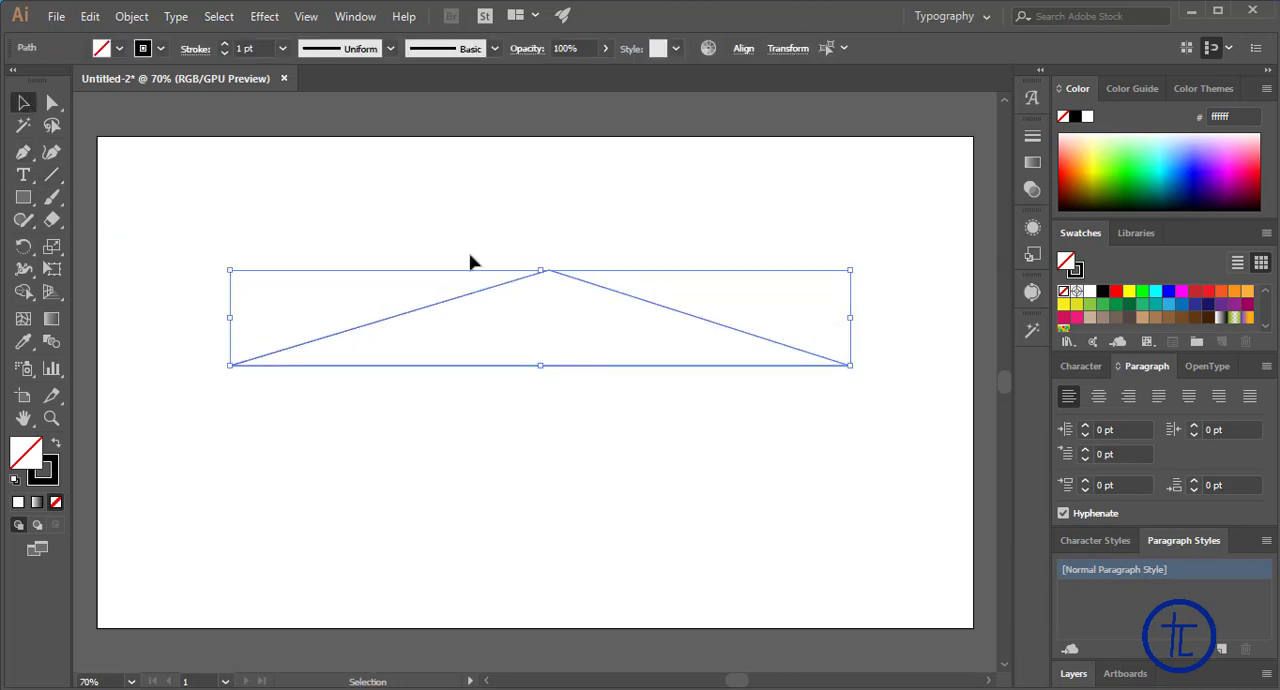
Fill the peaked path with yellow (ffff00) and deselect it
left_click(508, 212)
left_click(578, 285)
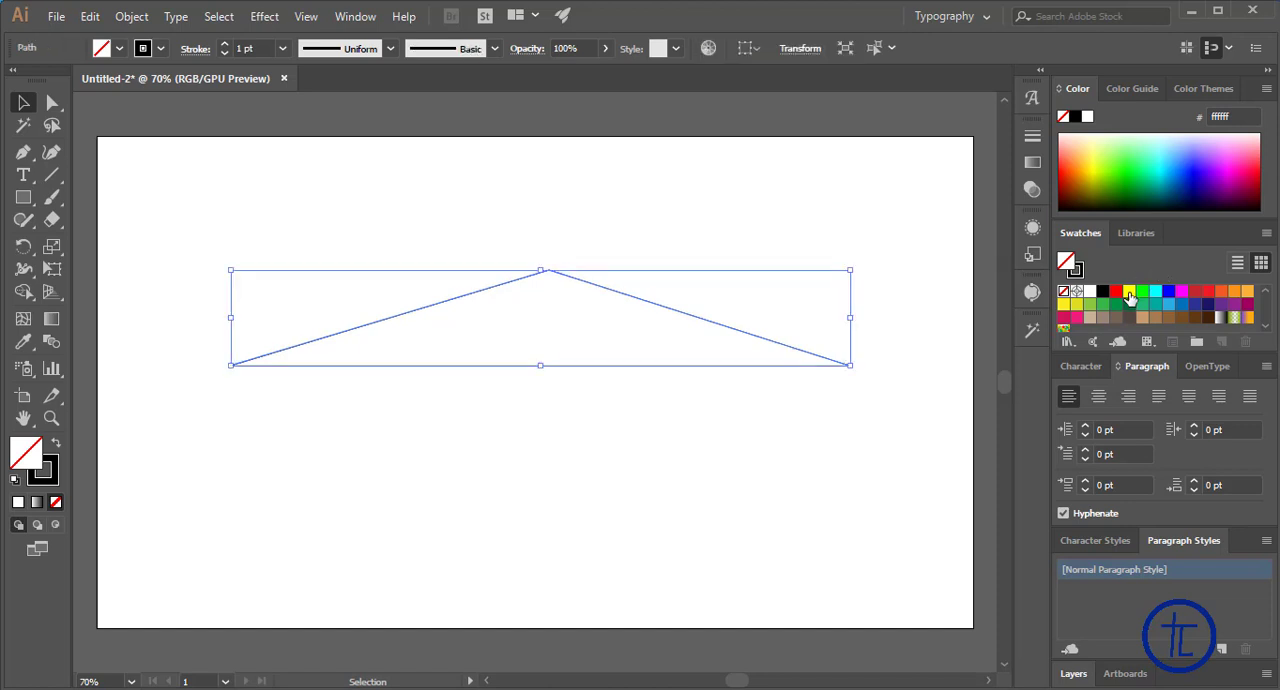
left_click(1128, 292)
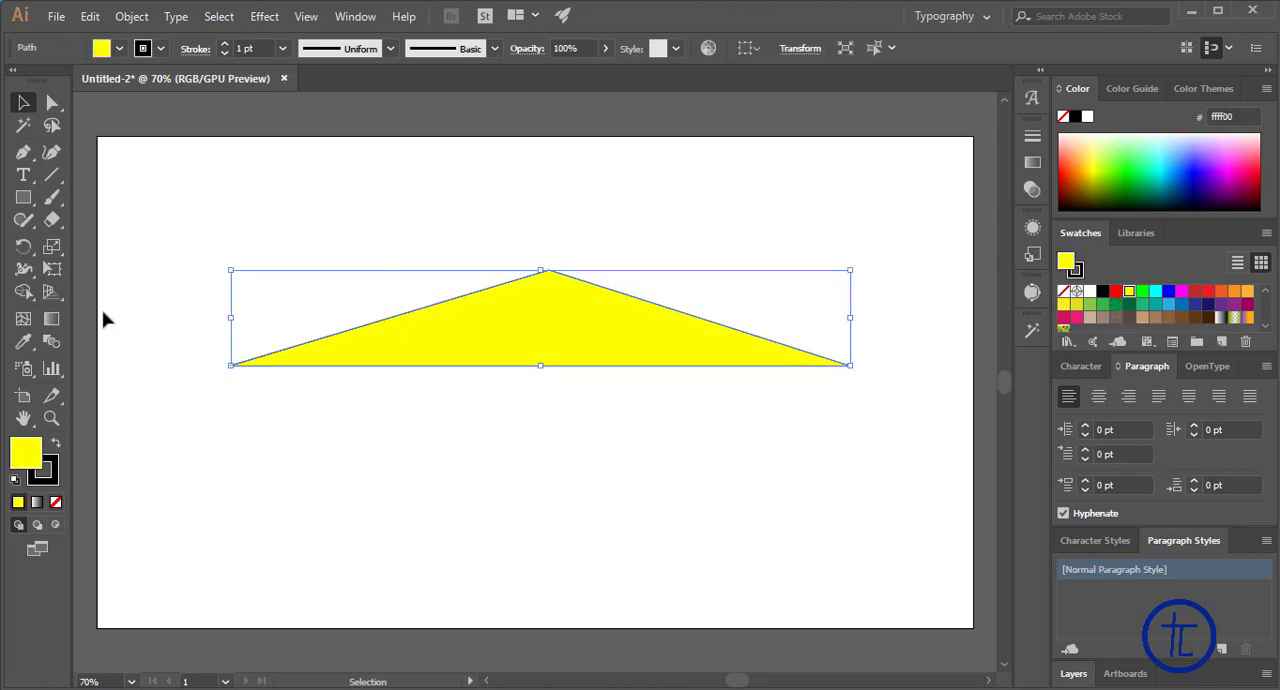
left_click(212, 381)
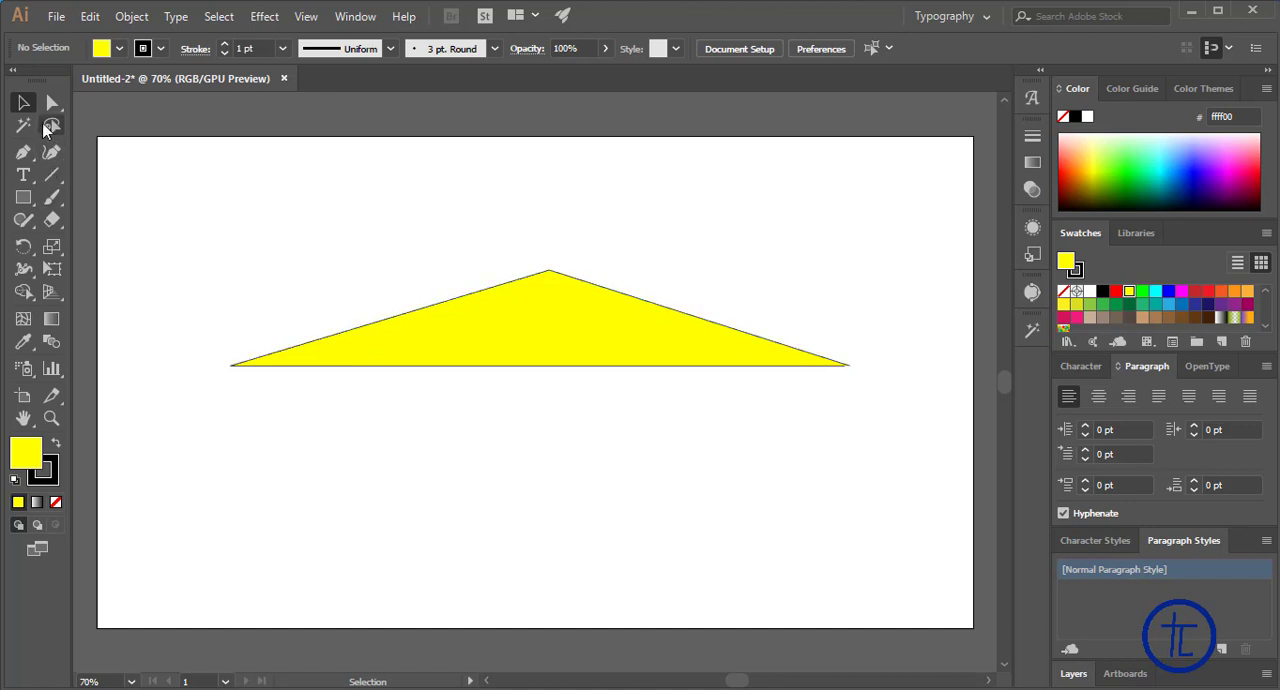
Delete the yellow triangle and its base line, and switch to the Arc tool
left_click(478, 330)
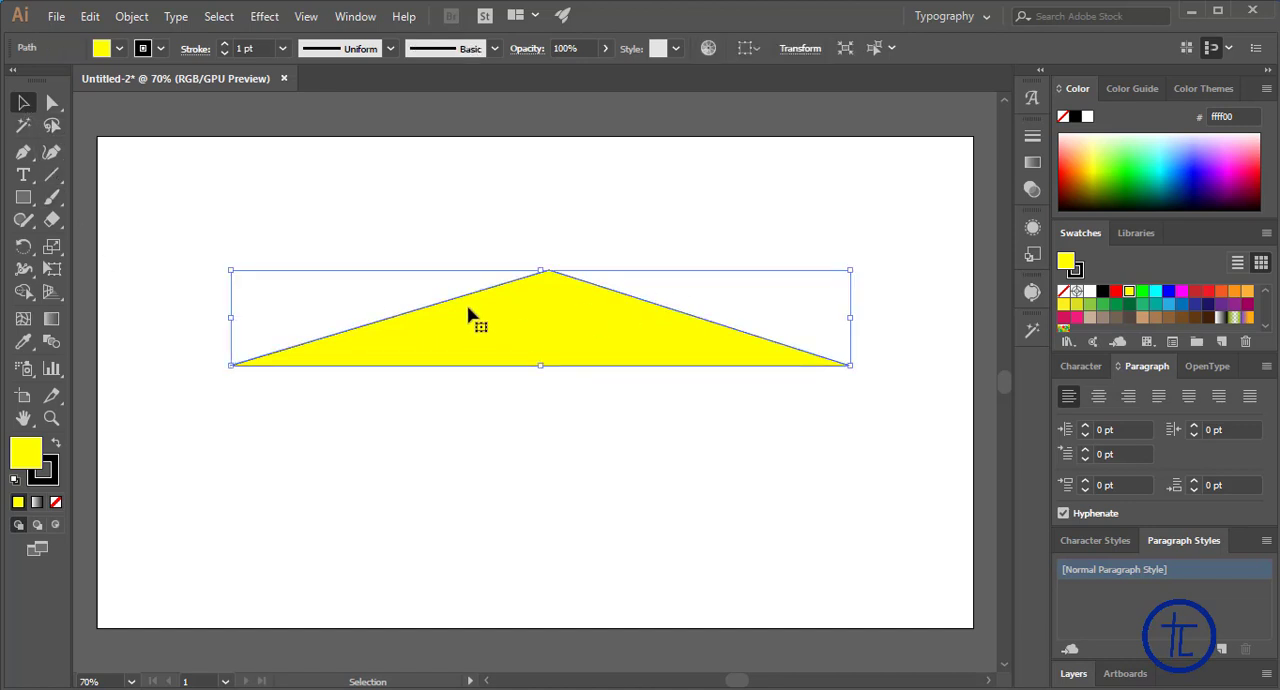
key("Delete")
left_click_drag(58, 179, 143, 195)
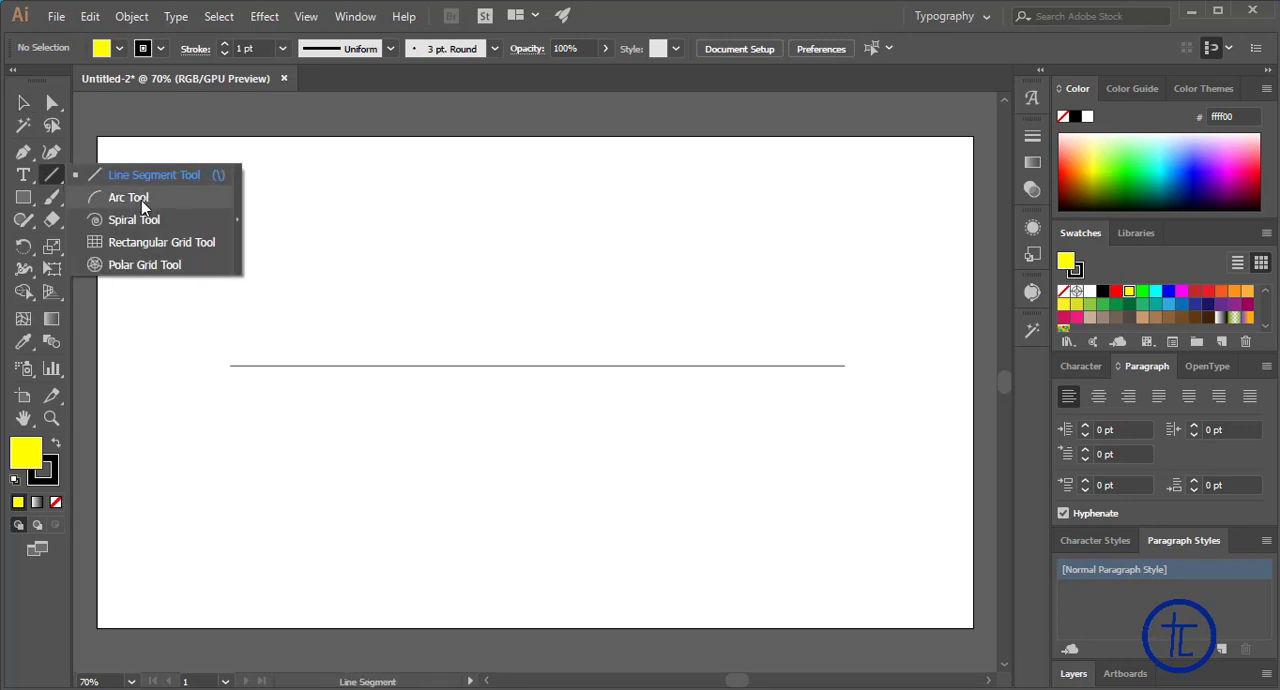
left_click(22, 104)
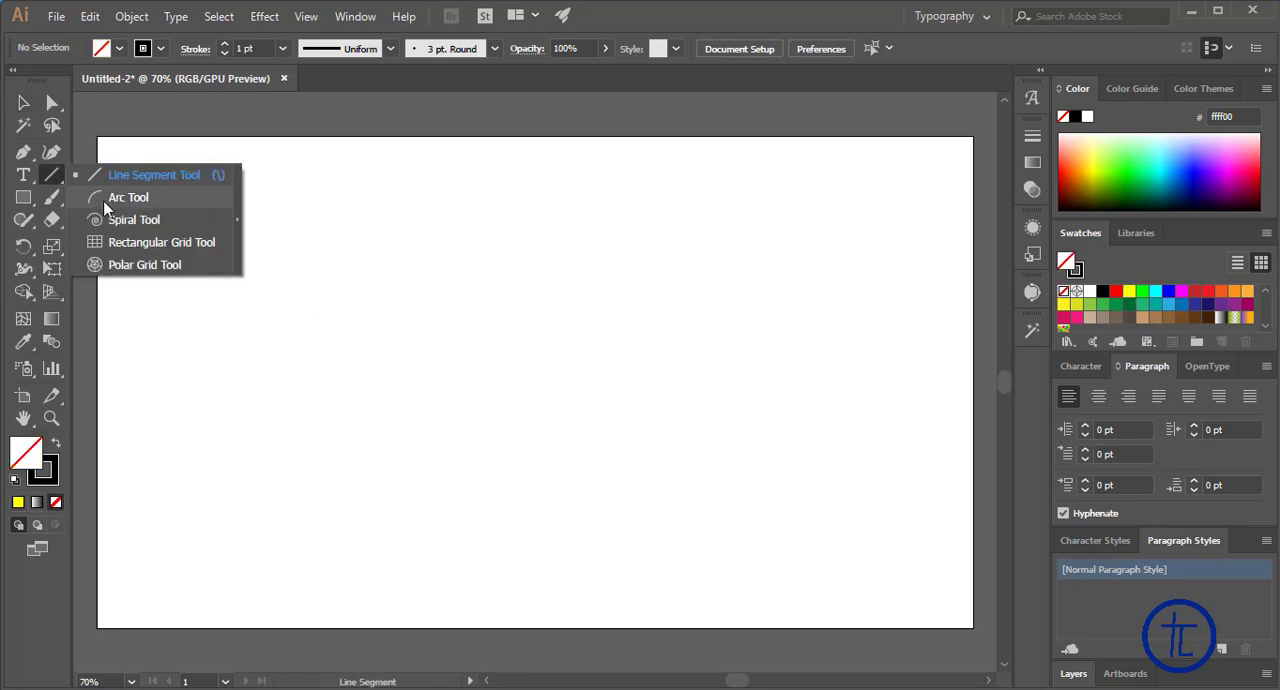
left_click(105, 207)
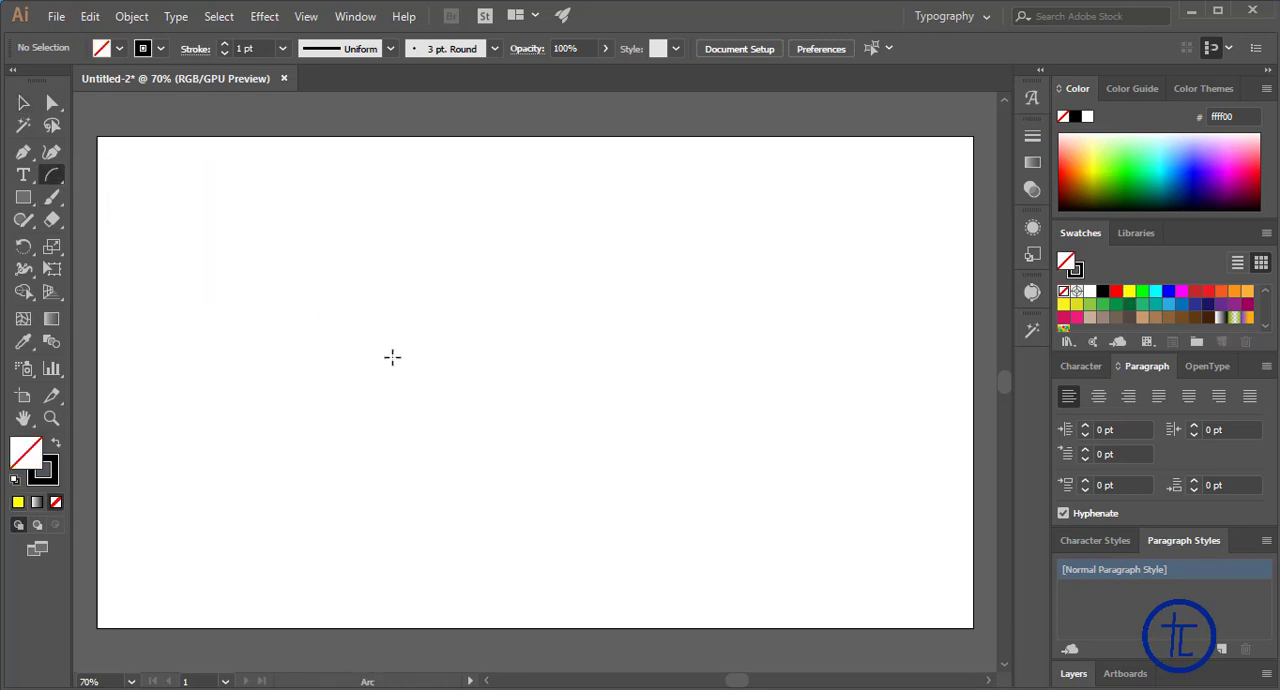
Draw two strongly curved, opposing arcs with shared endpoints to form a leaf-shaped outline in the artboard's upper half
left_click_drag(329, 375, 586, 197)
key("Down")
key("Down")
key("Down")
key("Down")
key("Down")
key("Down")
key("Down")
key("Down")
key("Down")
key("Down")
key("Down")
key("Down")
key("Down")
key("Down")
key("Down")
key("Down")
key("Down")
key("Down")
key("Down")
key("Down")
key("Down")
key("Down")
key("Down")
key("Down")
key("Down")
key("Down")
key("Down")
key("Down")
key("Down")
key("Up")
key("Up")
key("Up")
key("Up")
key("Up")
key("Up")
key("Up")
key("Up")
key("Up")
key("Up")
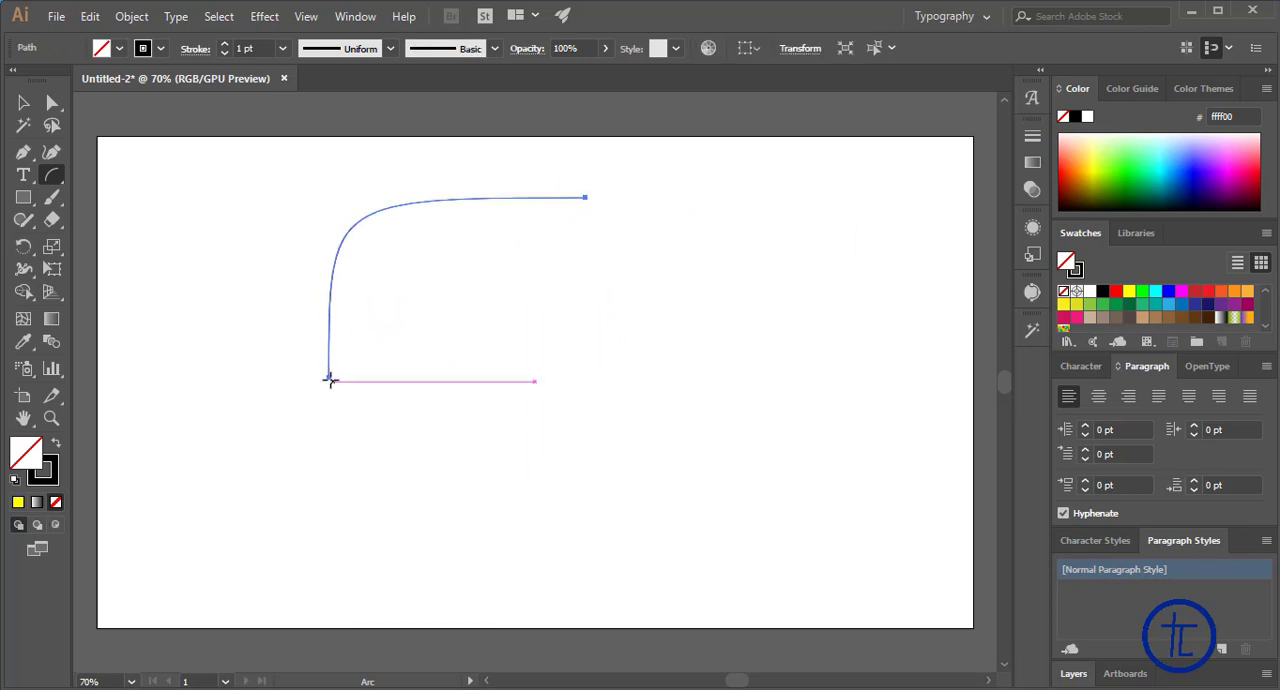
left_click_drag(330, 376, 589, 199)
Select both arcs and fill them with blue (2b0cff)
left_click(23, 102)
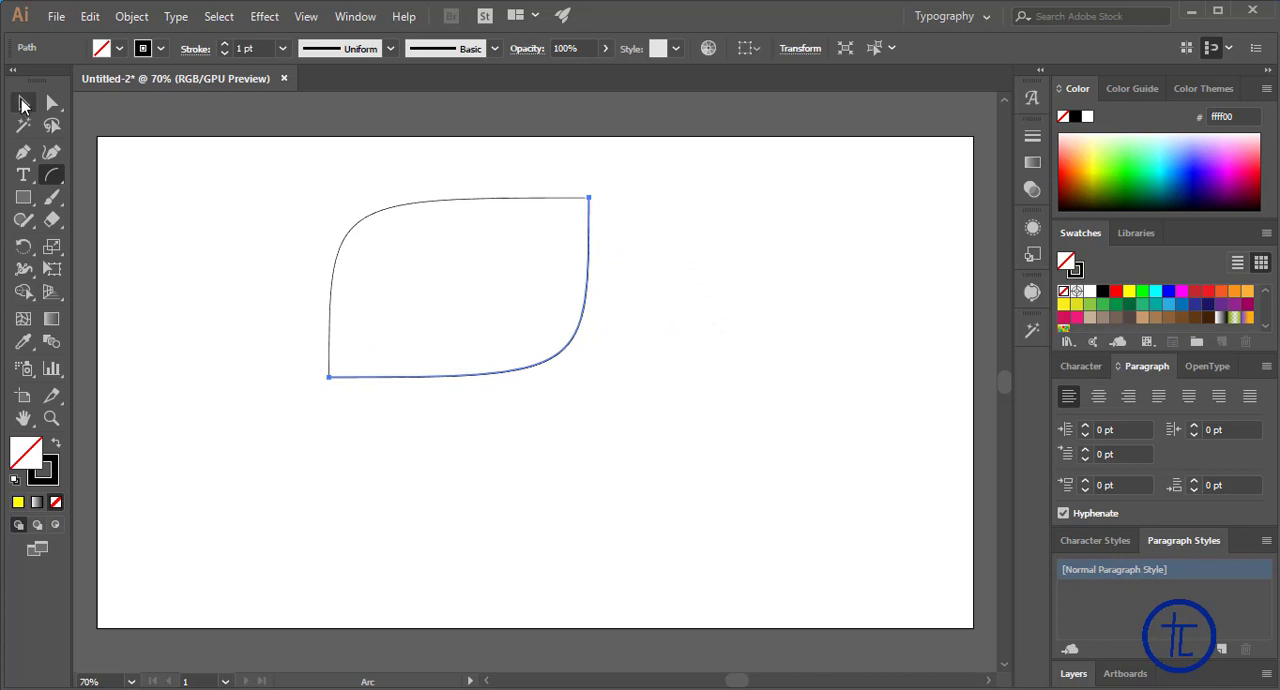
left_click(723, 417)
left_click_drag(241, 169, 648, 406)
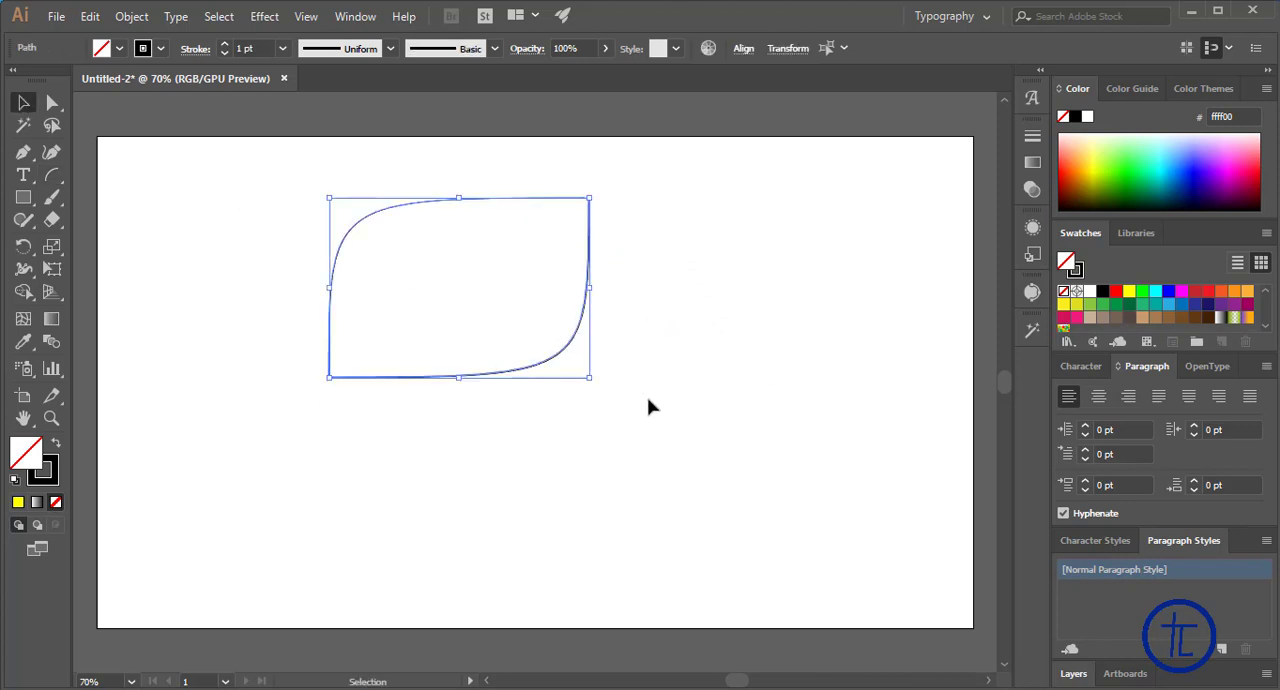
left_click(1191, 172)
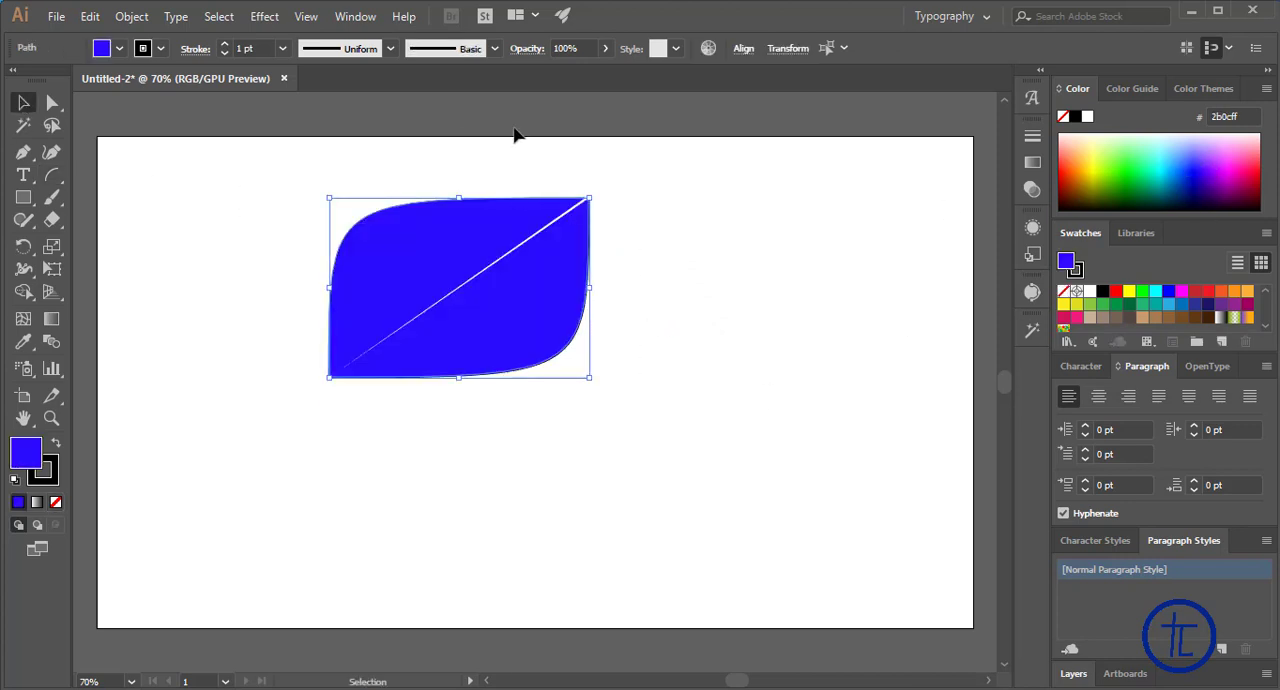
left_click(733, 229)
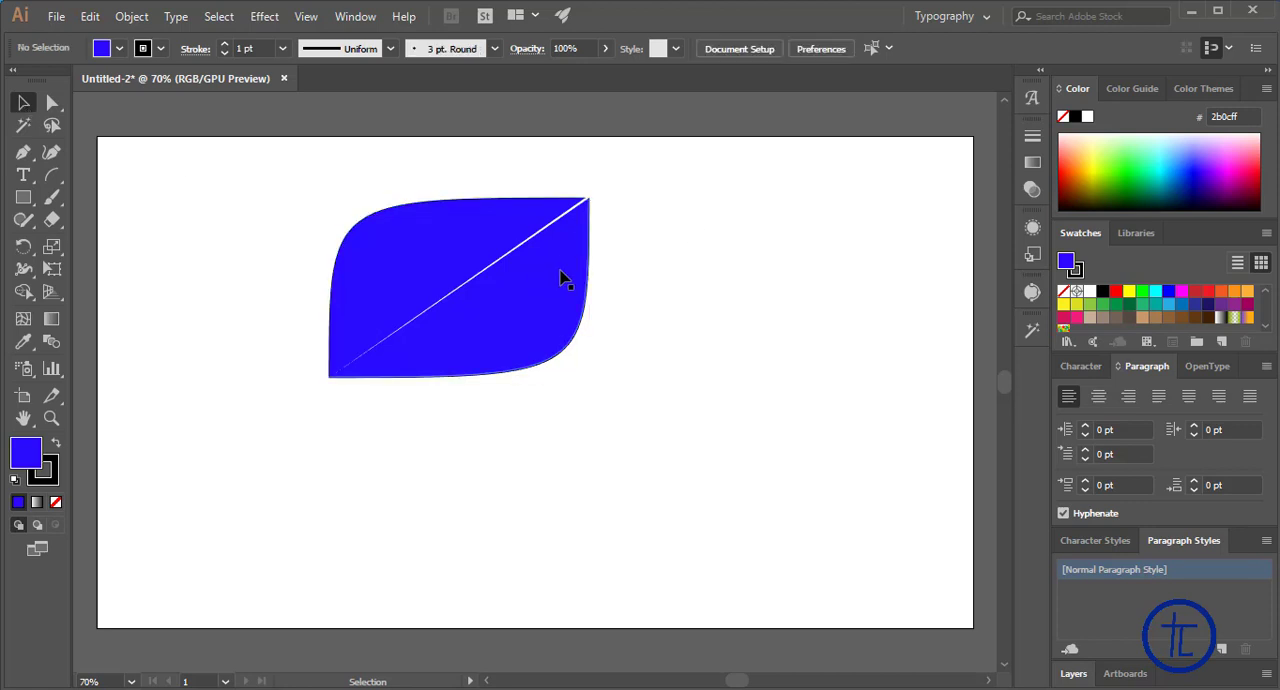
Nudge the lower-right half of the leaf two steps left and two steps up to narrow the diagonal gap
left_click(565, 277)
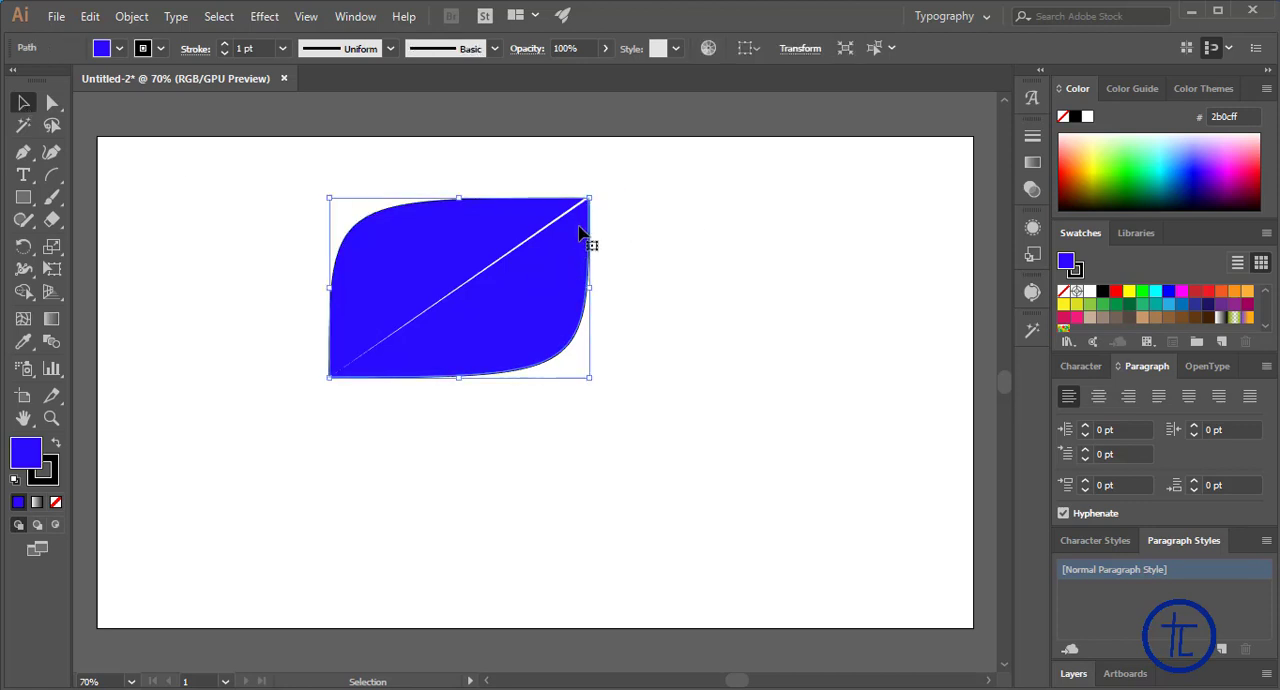
key("Left")
key("Left")
key("Up")
key("Up")
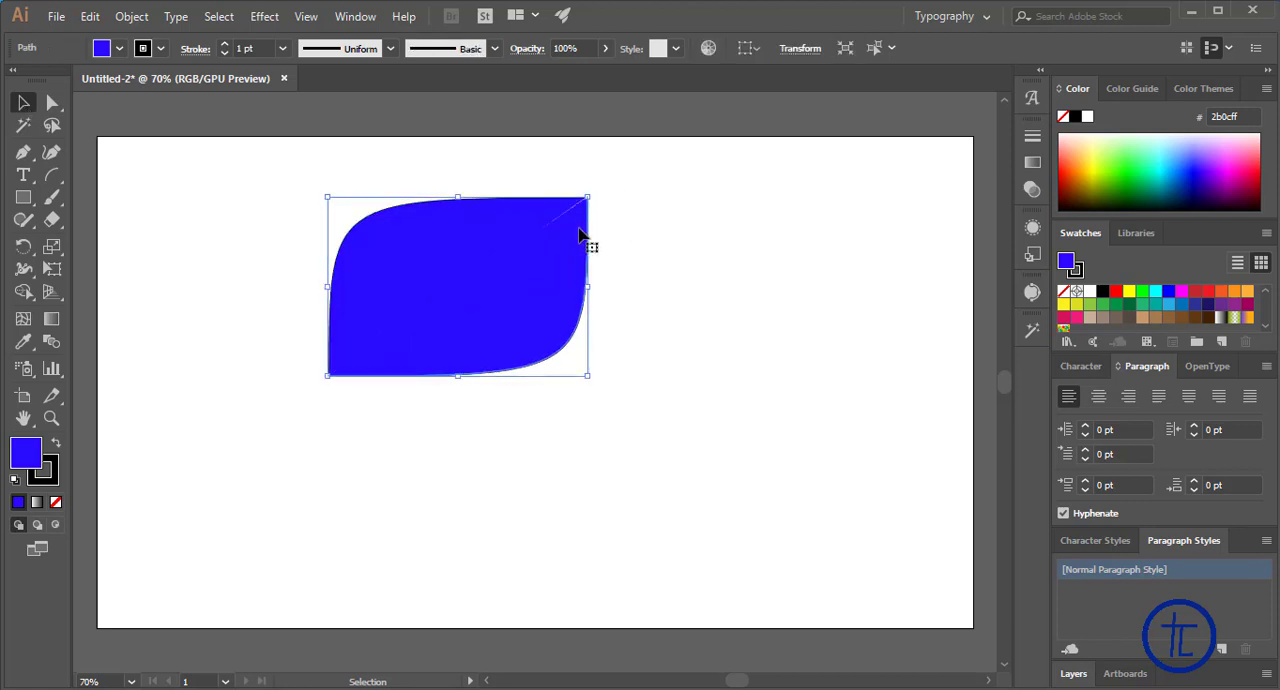
left_click(566, 457)
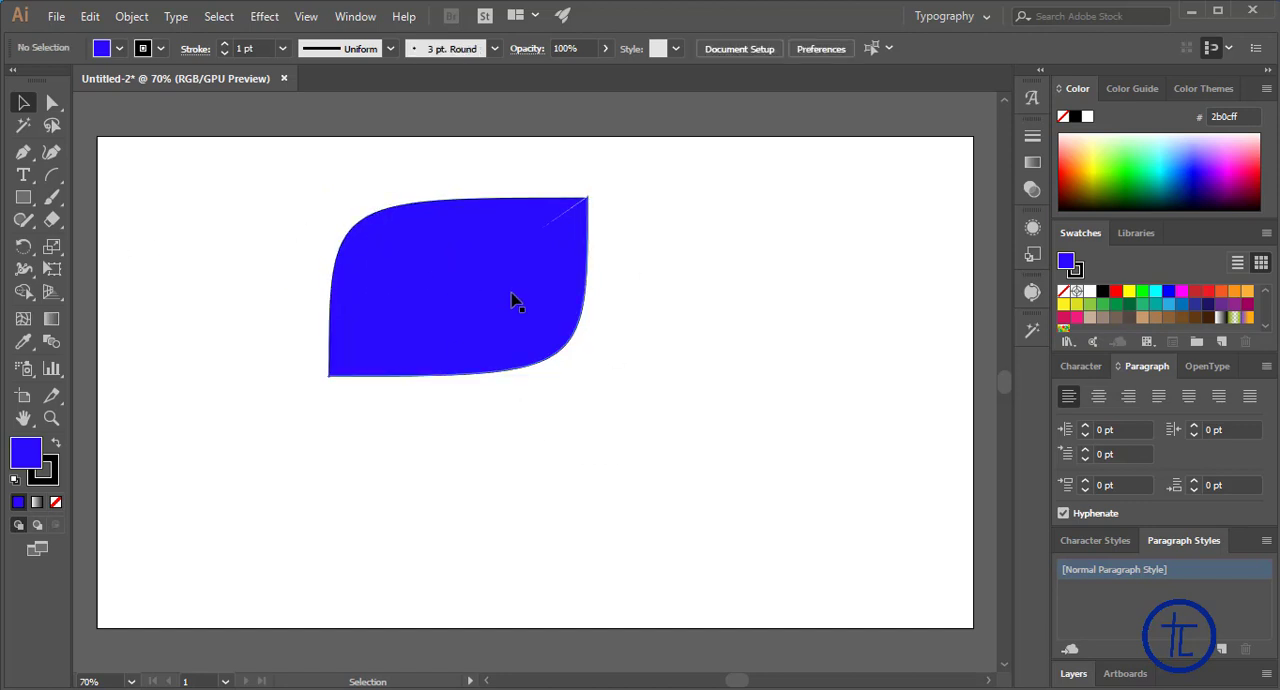
Move both blue halves farther down the artboard and realign them so the diagonal gap closes
left_click_drag(512, 300, 523, 389)
left_click_drag(446, 259, 459, 345)
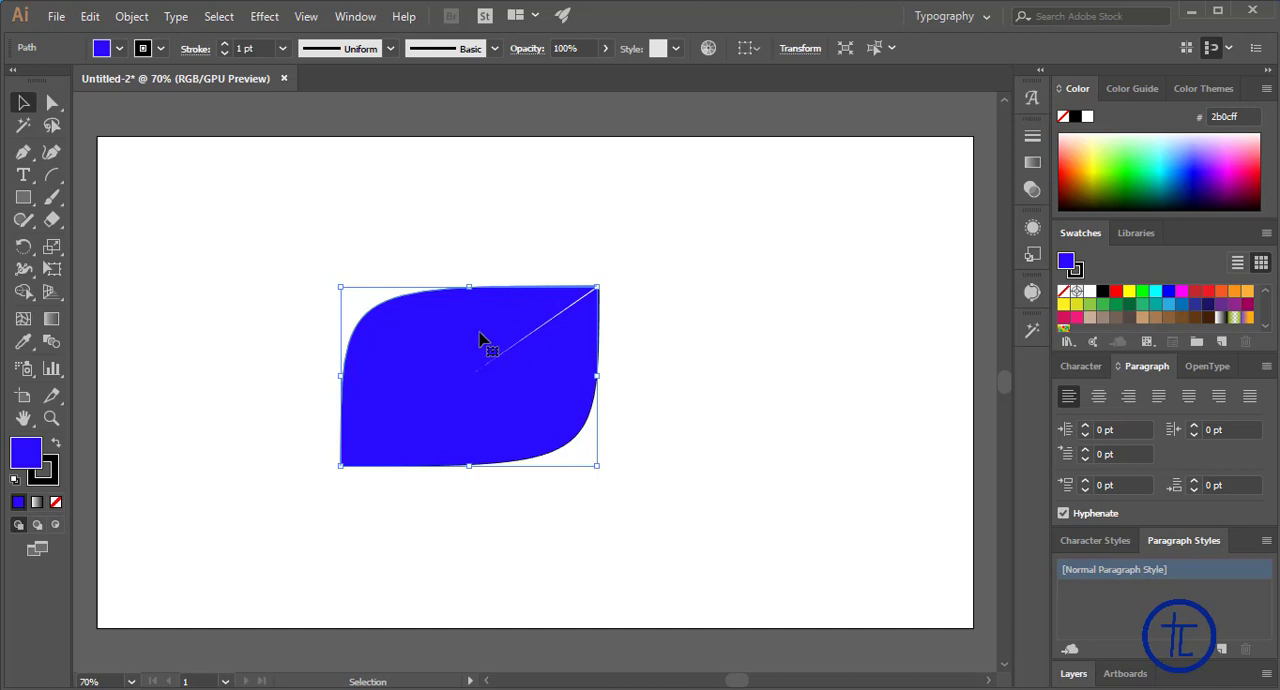
mouse_move(480, 340)
left_mouse_down()
mouse_move(490, 348)
mouse_move(484, 338)
left_mouse_up()
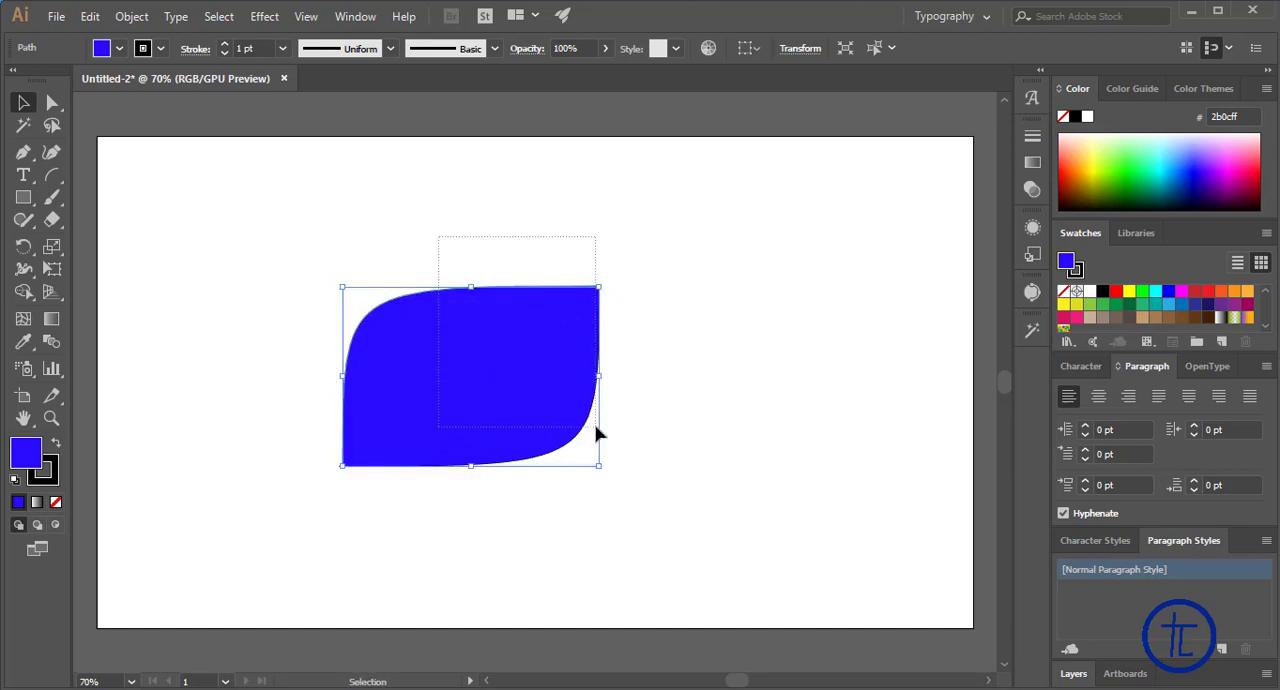
Select both halves of the leaf and combine them with the Pathfinder Unite shape mode
left_click_drag(597, 432, 598, 433)
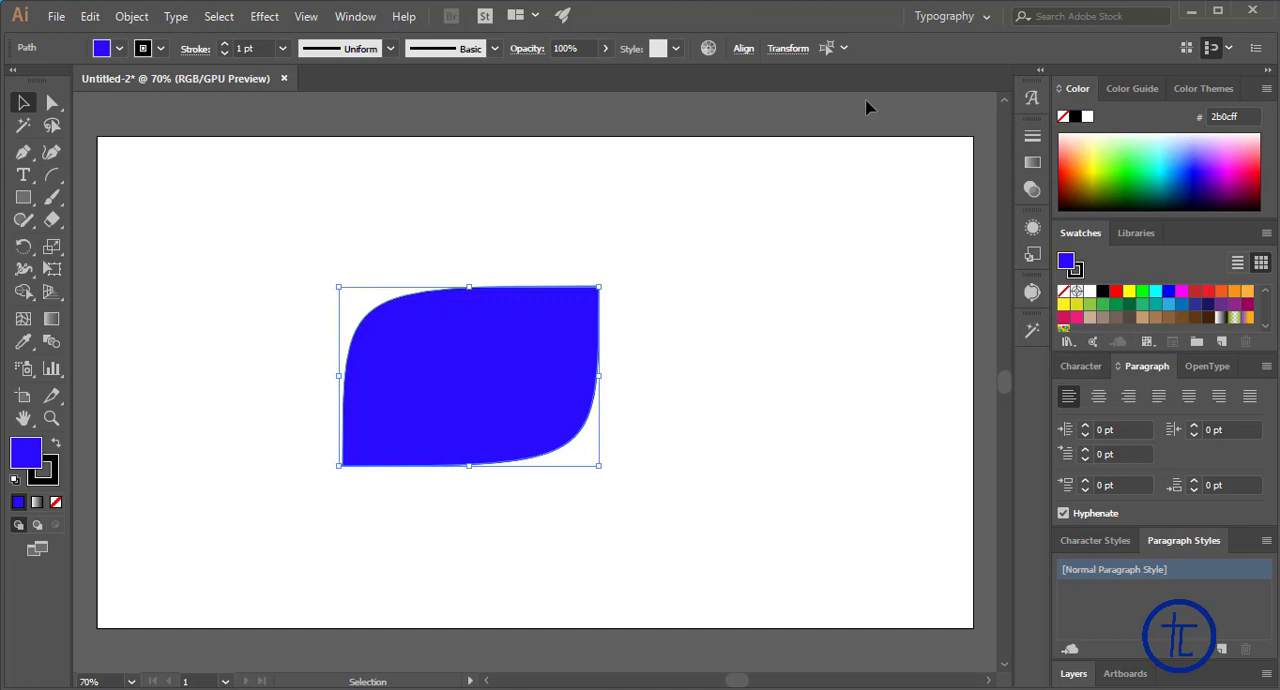
left_click(356, 17)
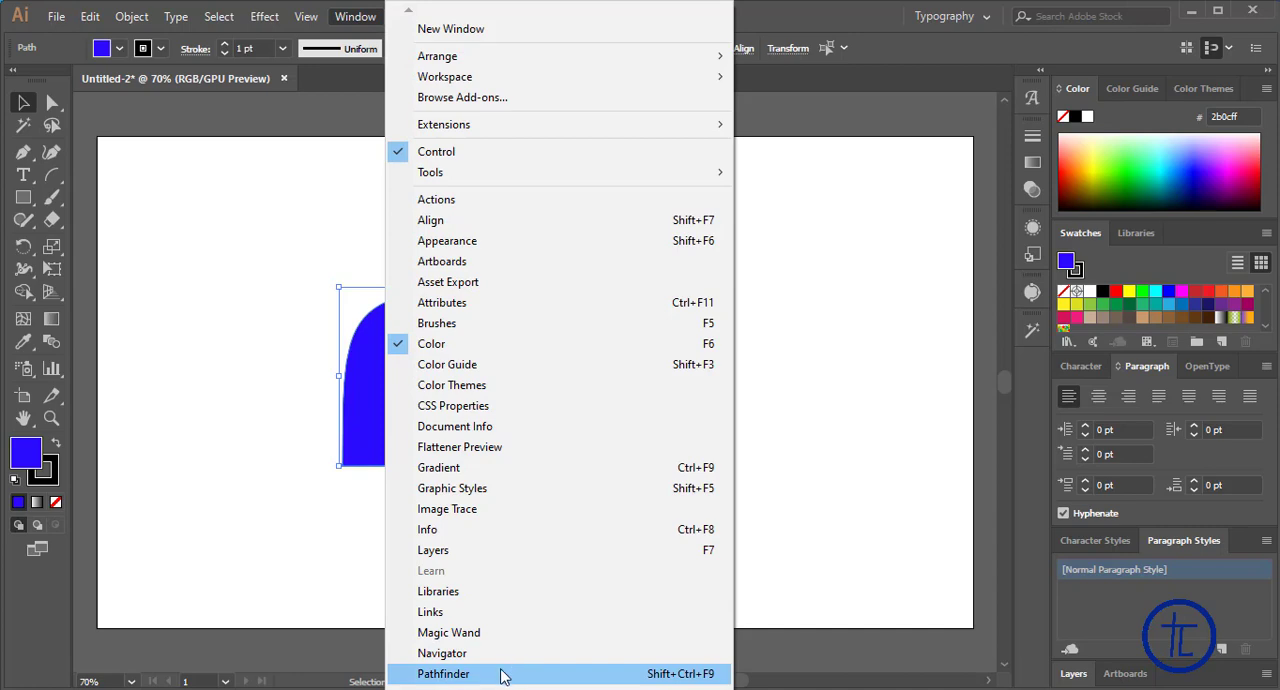
left_click(503, 674)
left_click(463, 181)
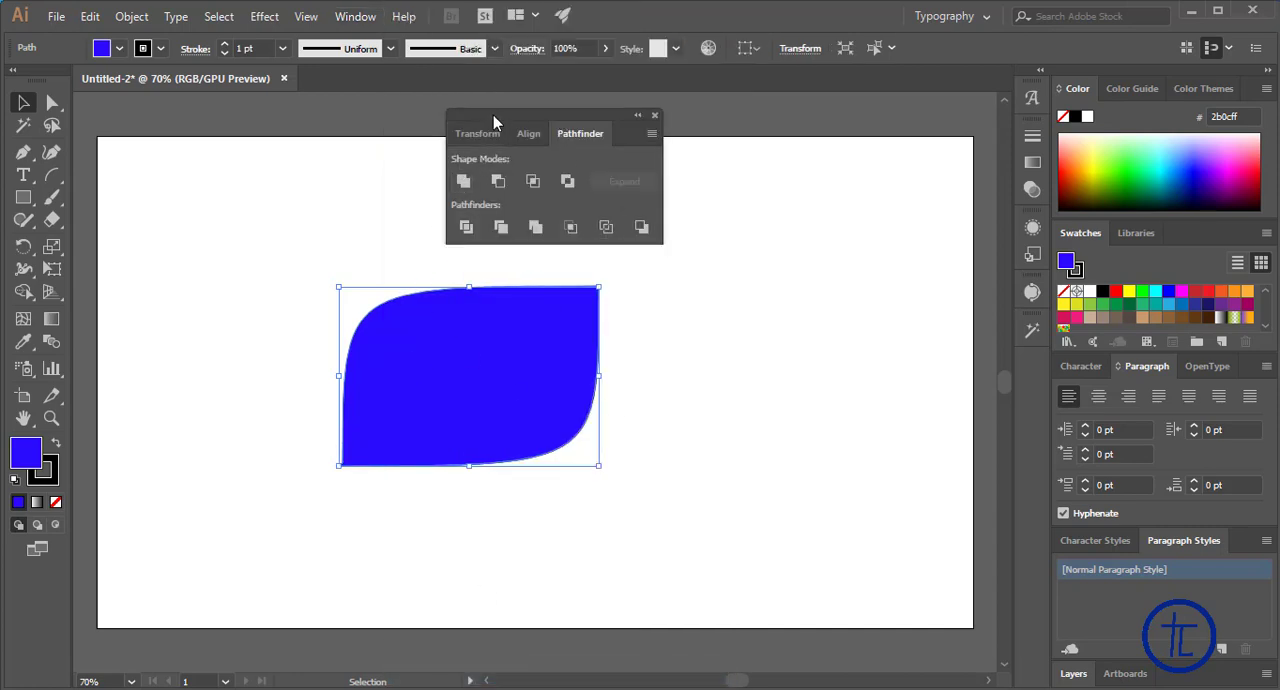
Move the Pathfinder panel clear of the artwork and shift the united leaf slightly down and to the left
left_click_drag(493, 122, 715, 118)
left_click(591, 251)
left_click_drag(531, 343, 495, 365)
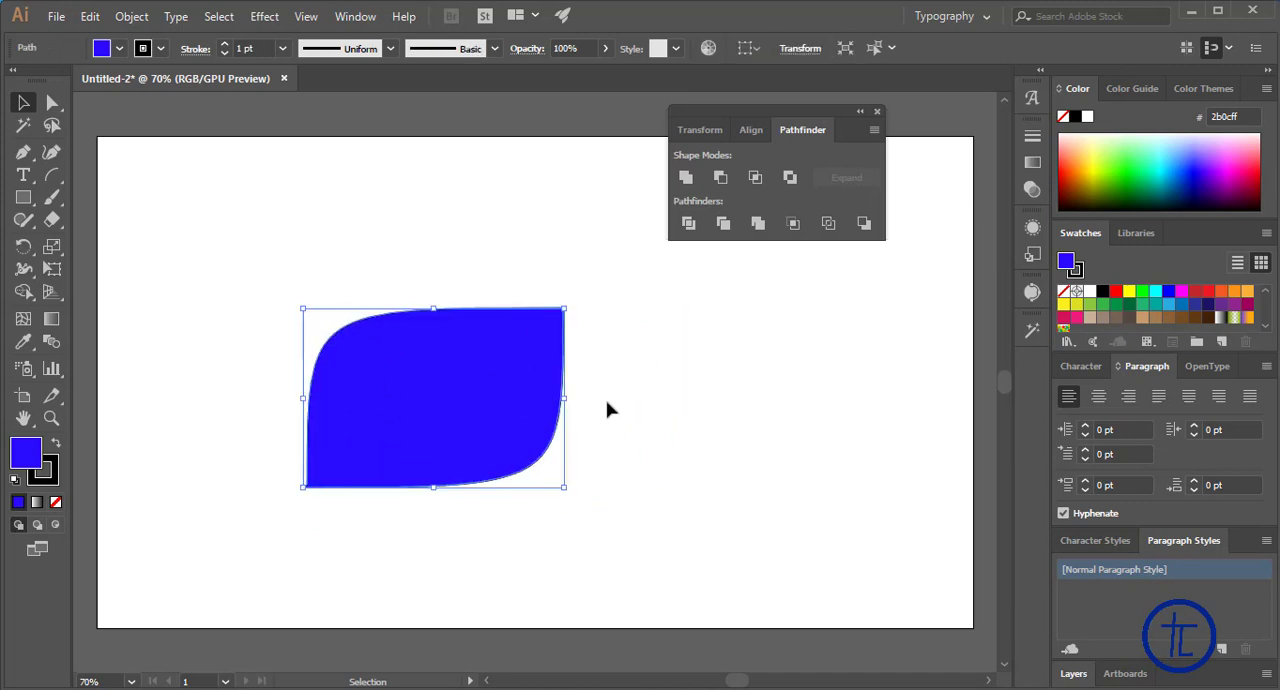
Move the united blue leaf around the artboard as a single shape and delete it
right_click(453, 379)
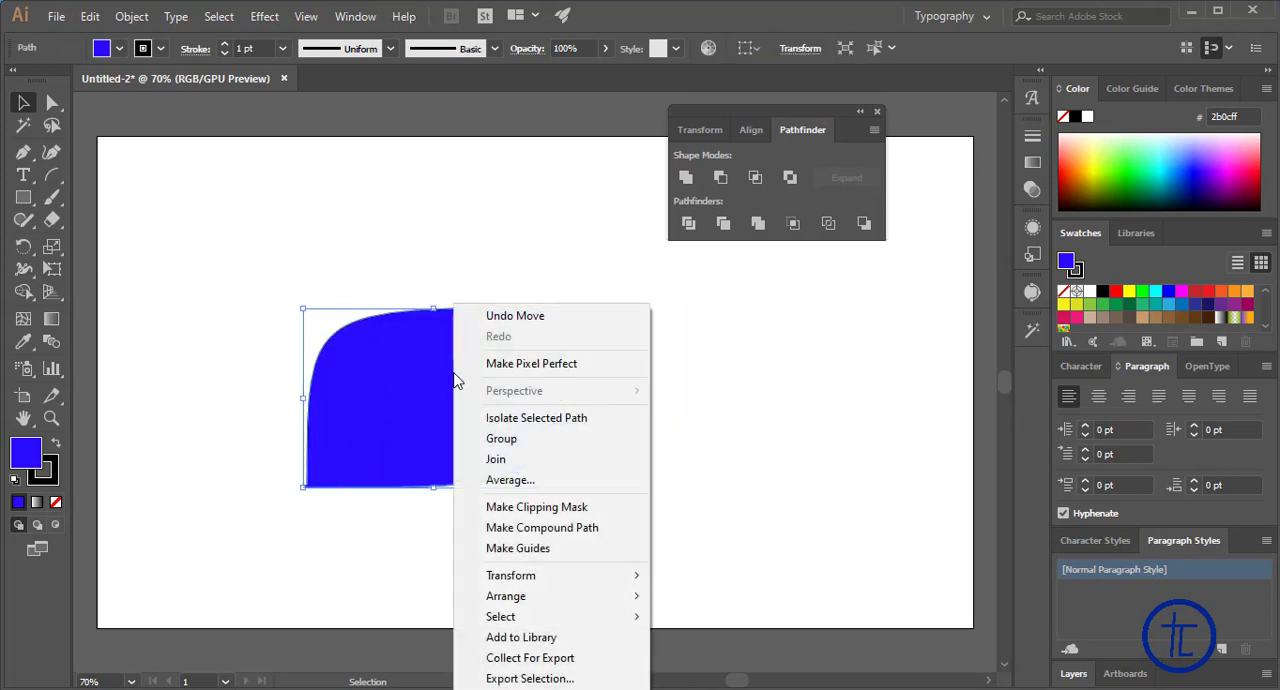
left_click(485, 249)
left_click_drag(461, 388, 437, 293)
right_click(430, 300)
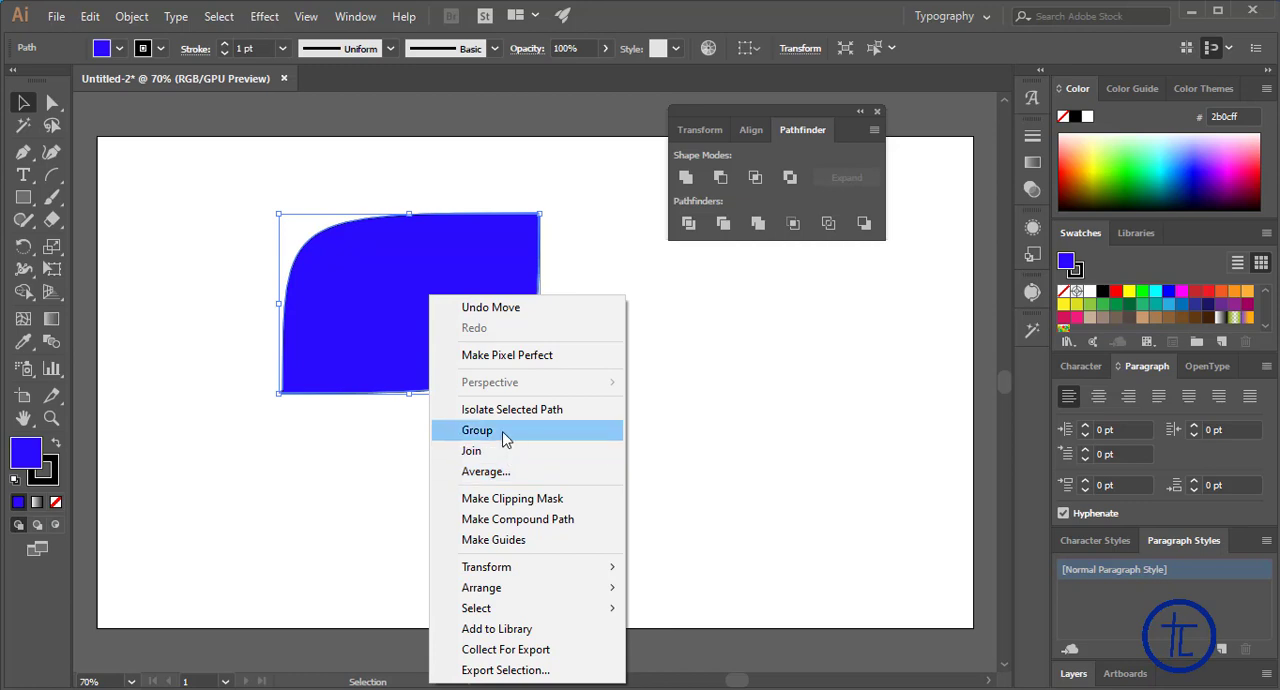
left_click(692, 342)
key("ctrl+z")
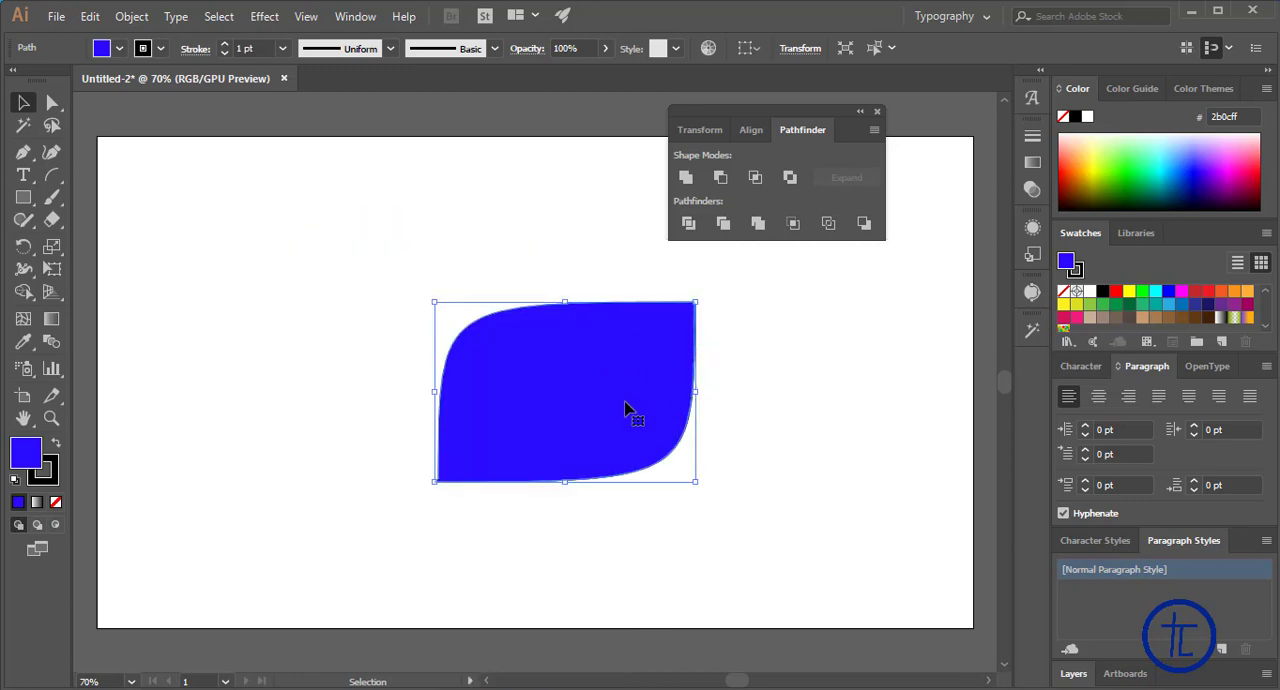
key("Delete")
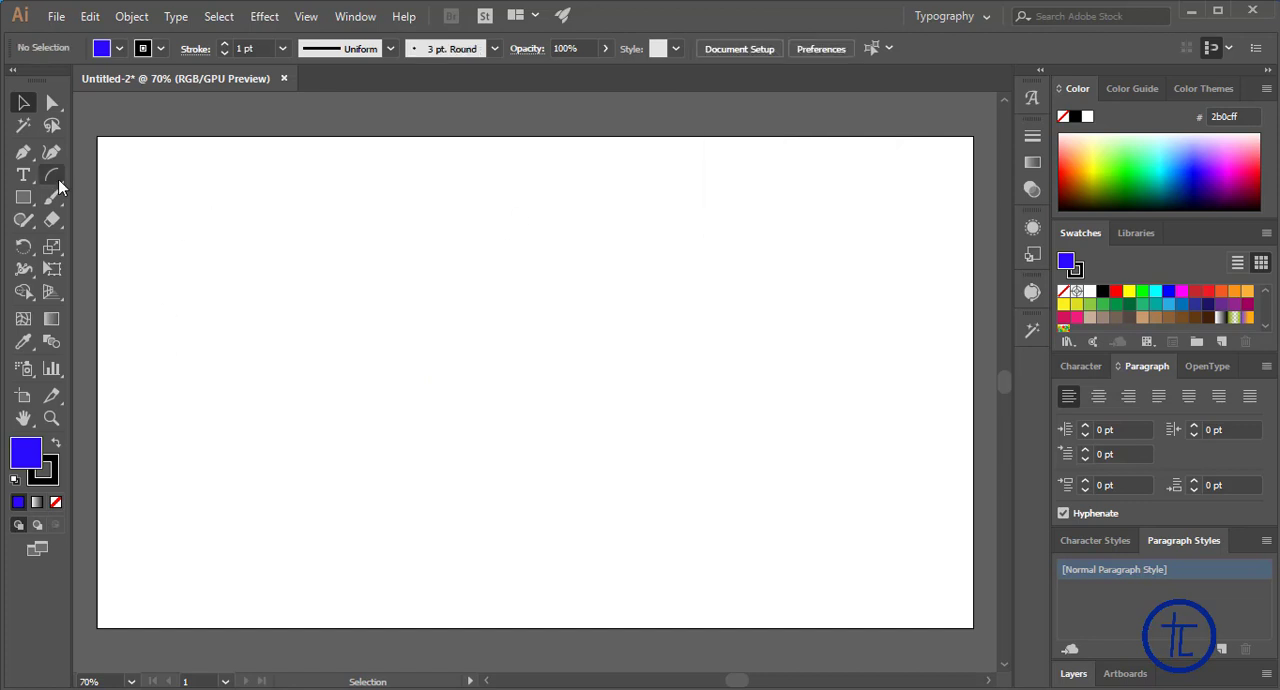
Draw a spiral with a radius of about 288 px on the left half of the artboard, adjusting its segment count while drawing
left_click_drag(58, 179, 58, 183)
left_click(58, 179)
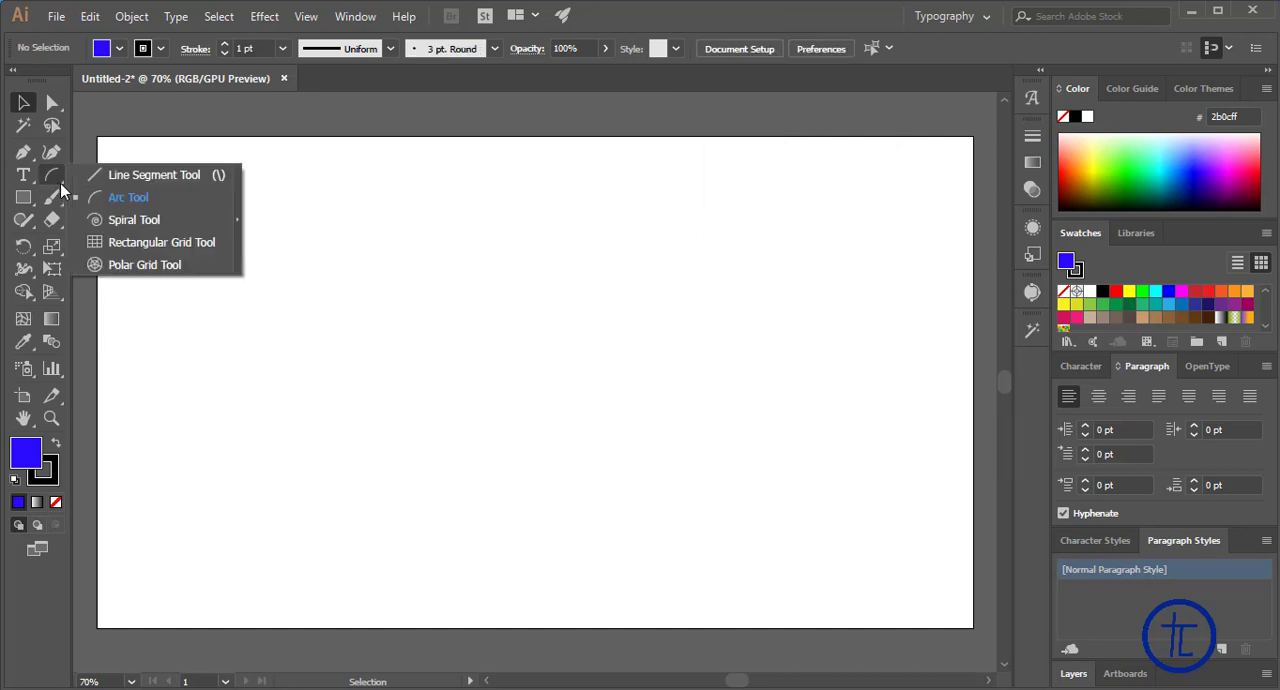
left_click(127, 224)
left_click_drag(410, 326, 650, 222)
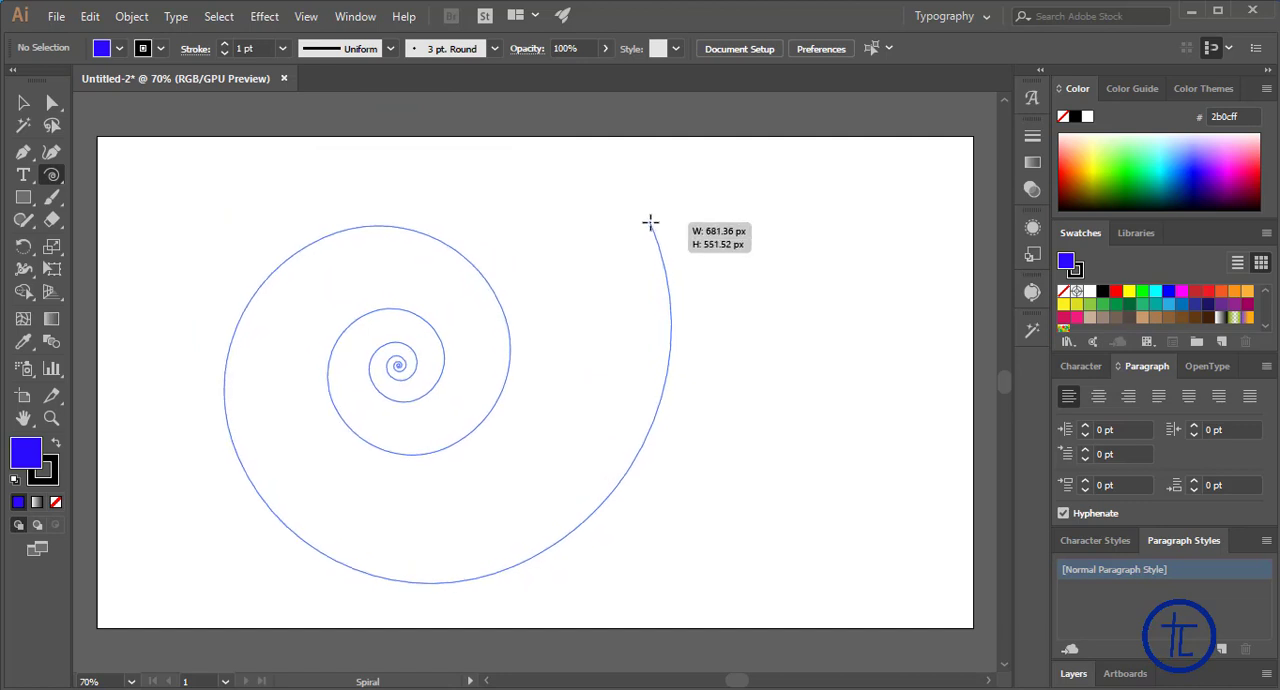
left_click_drag(650, 222, 588, 263)
key("Down")
key("Down")
key("Down")
key("Down")
key("Down")
key("Down")
key("Down")
key("Down")
key("Up")
key("Up")
key("Up")
key("Up")
key("Up")
key("Up")
key("Up")
key("Up")
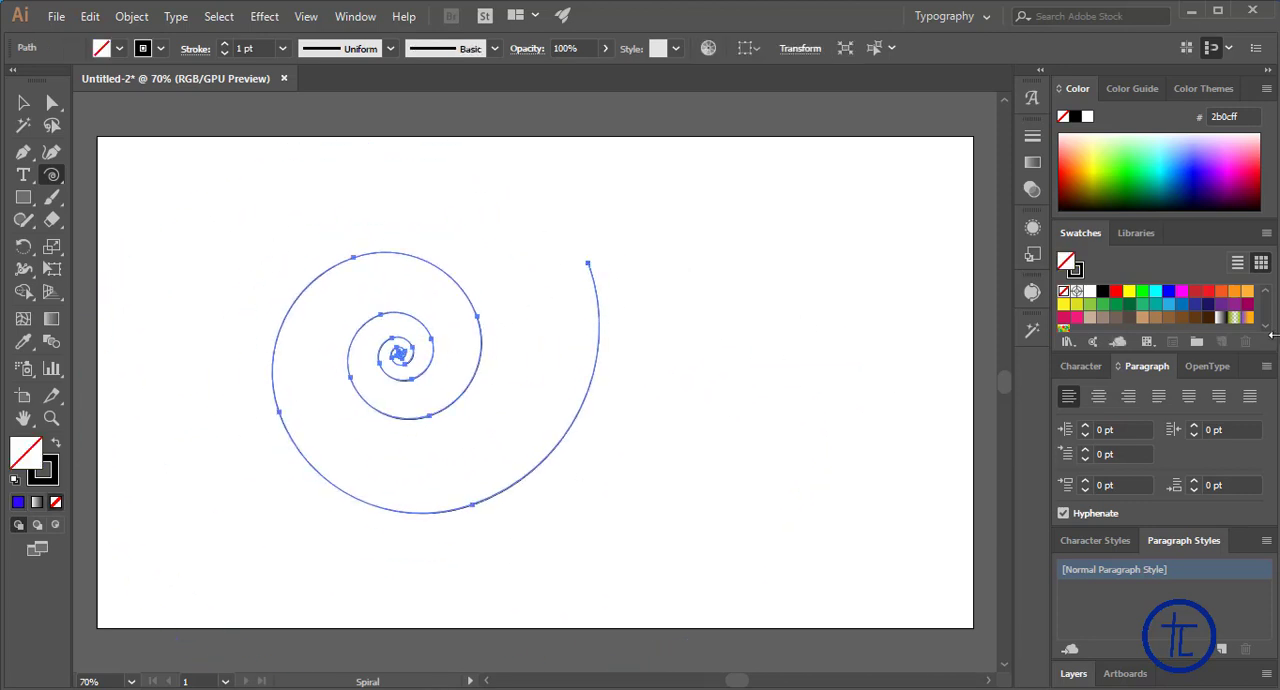
Try several fill colours on the spiral, ending with light blue 7fc7ff, and delete the filled spiral
left_click(1178, 182)
left_click(1097, 144)
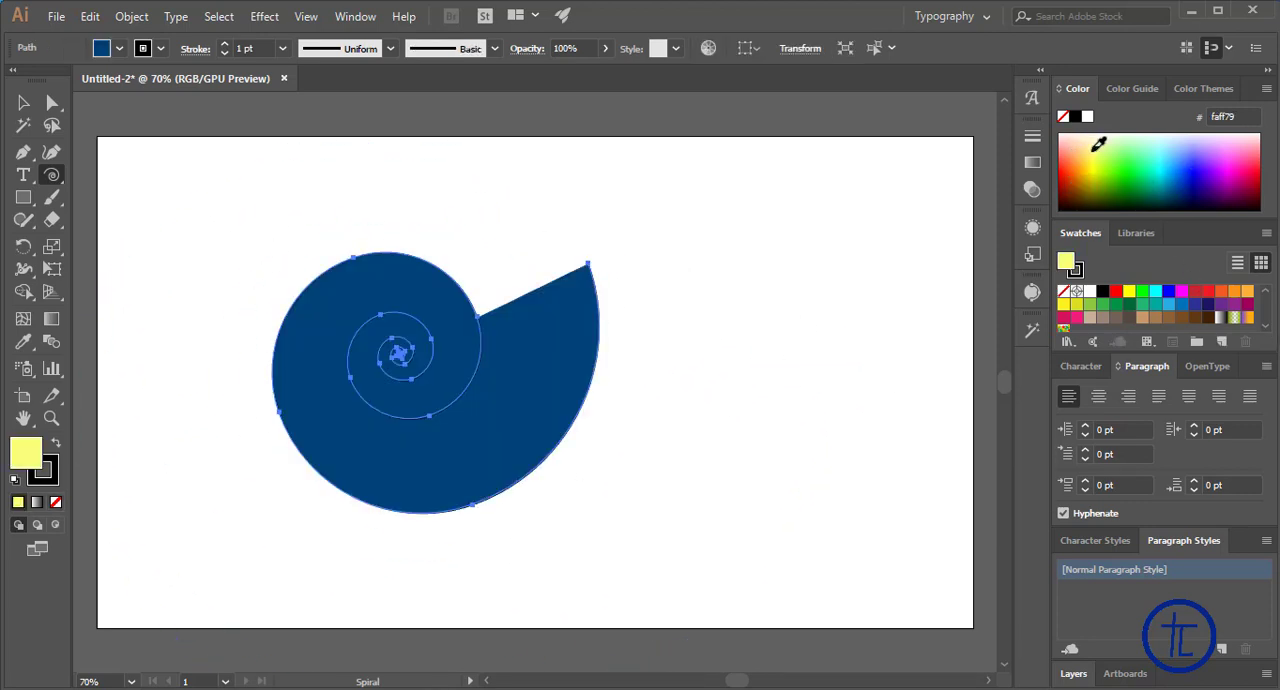
left_click(1176, 145)
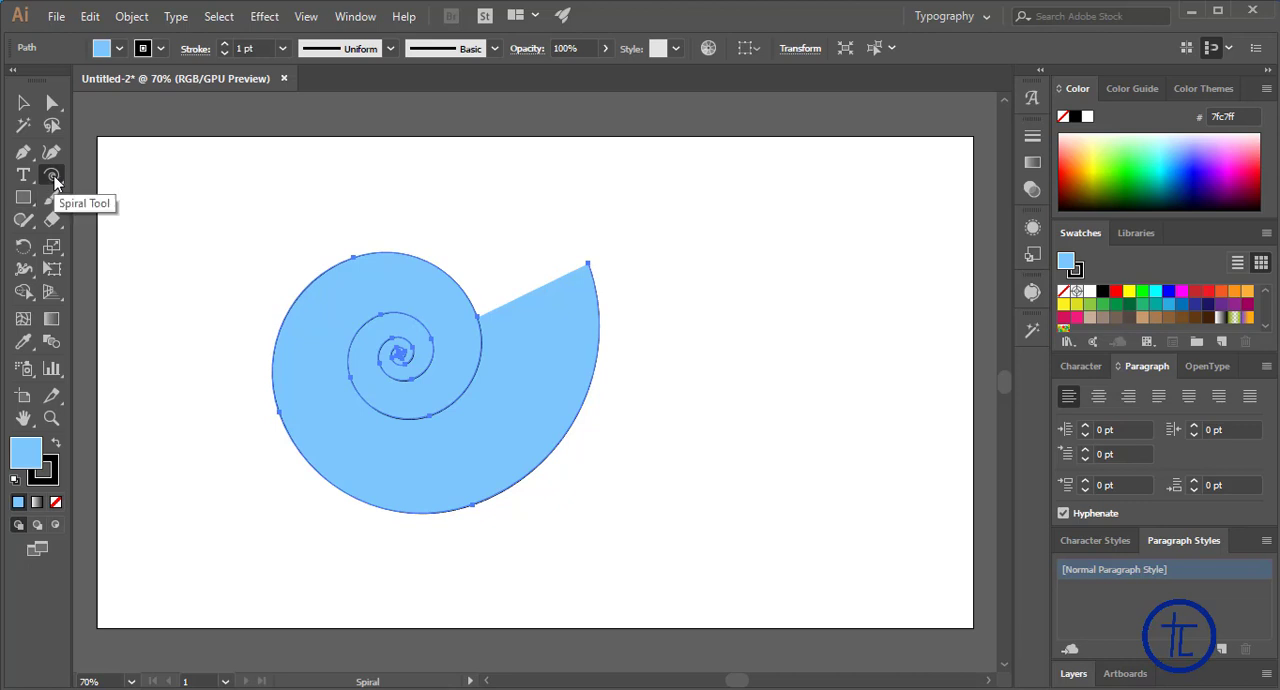
left_click(23, 102)
key("Delete")
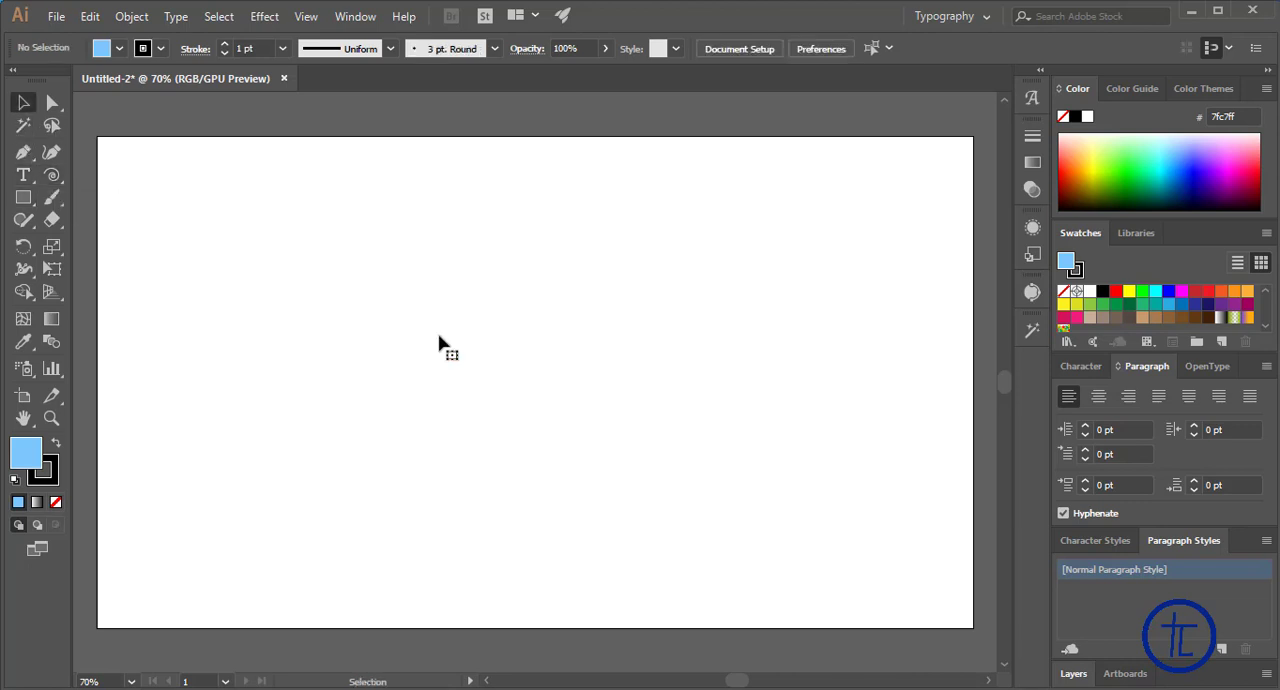
Create a spiral by entering 100 segments and choosing the second style, and move it to the left half of the artboard
left_click(51, 175)
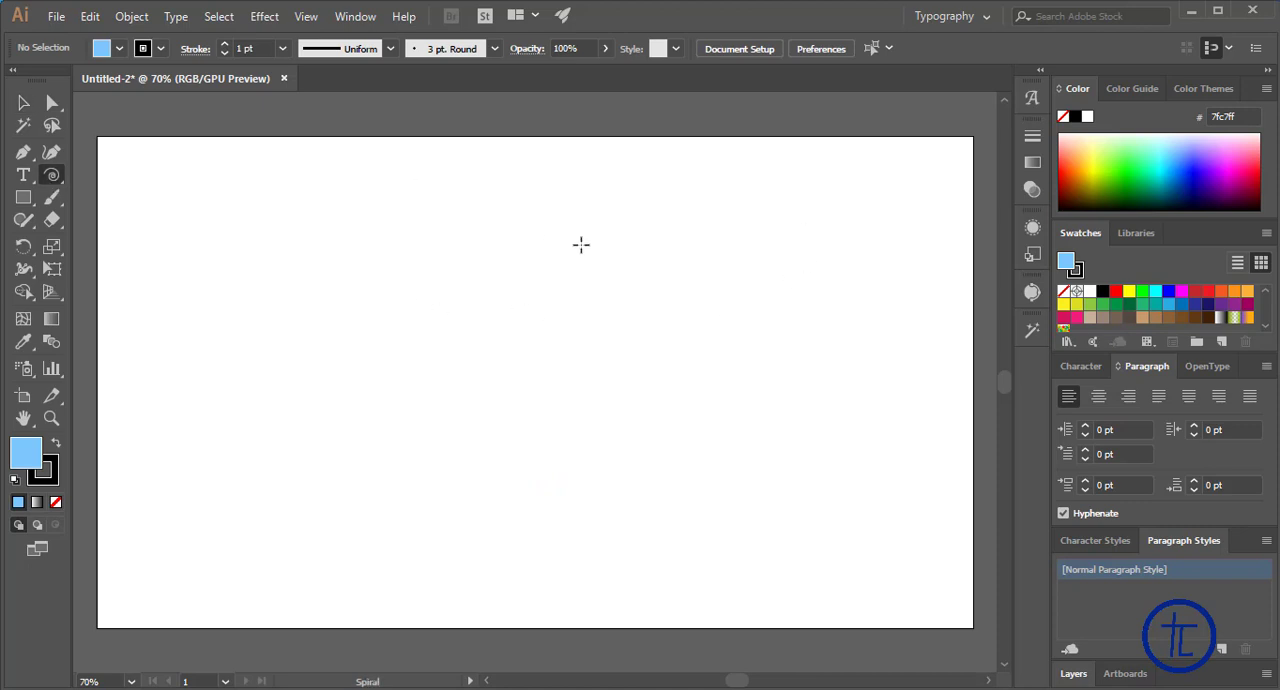
left_click(475, 308)
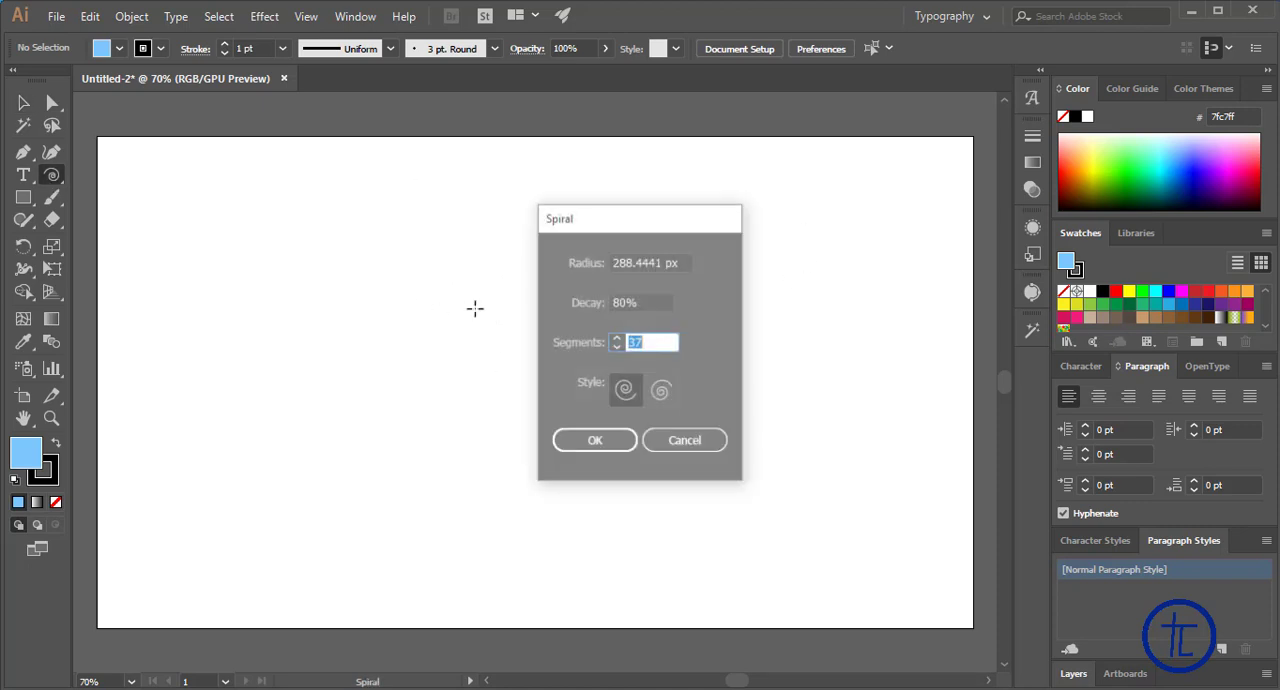
left_click(617, 339)
left_click(617, 339)
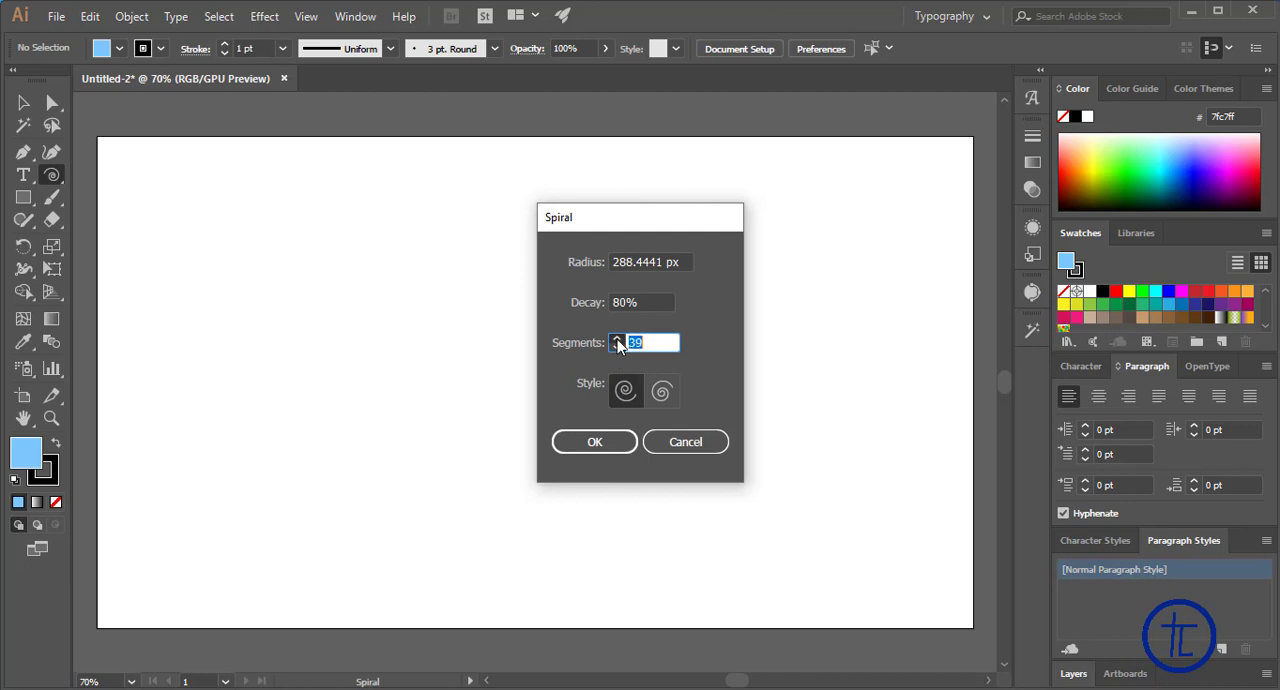
left_click(617, 339)
left_click(617, 339)
double_click(668, 343)
type("100")
left_click(661, 391)
left_click(595, 442)
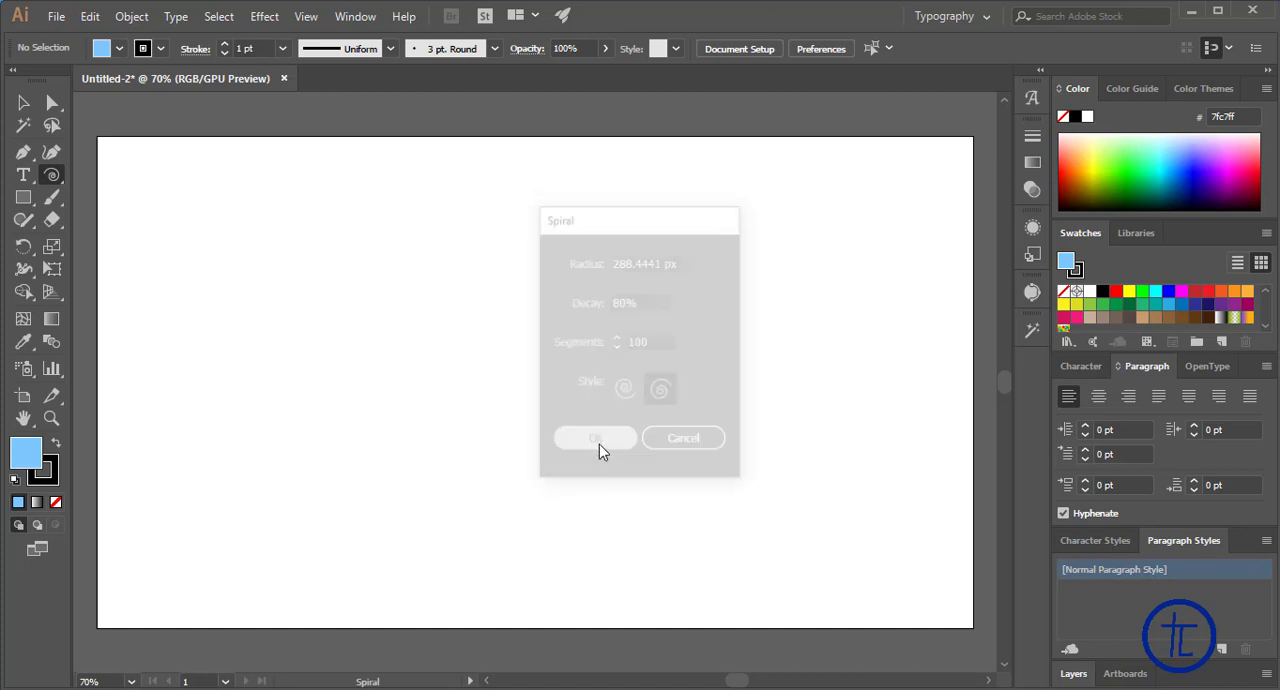
left_click(23, 102)
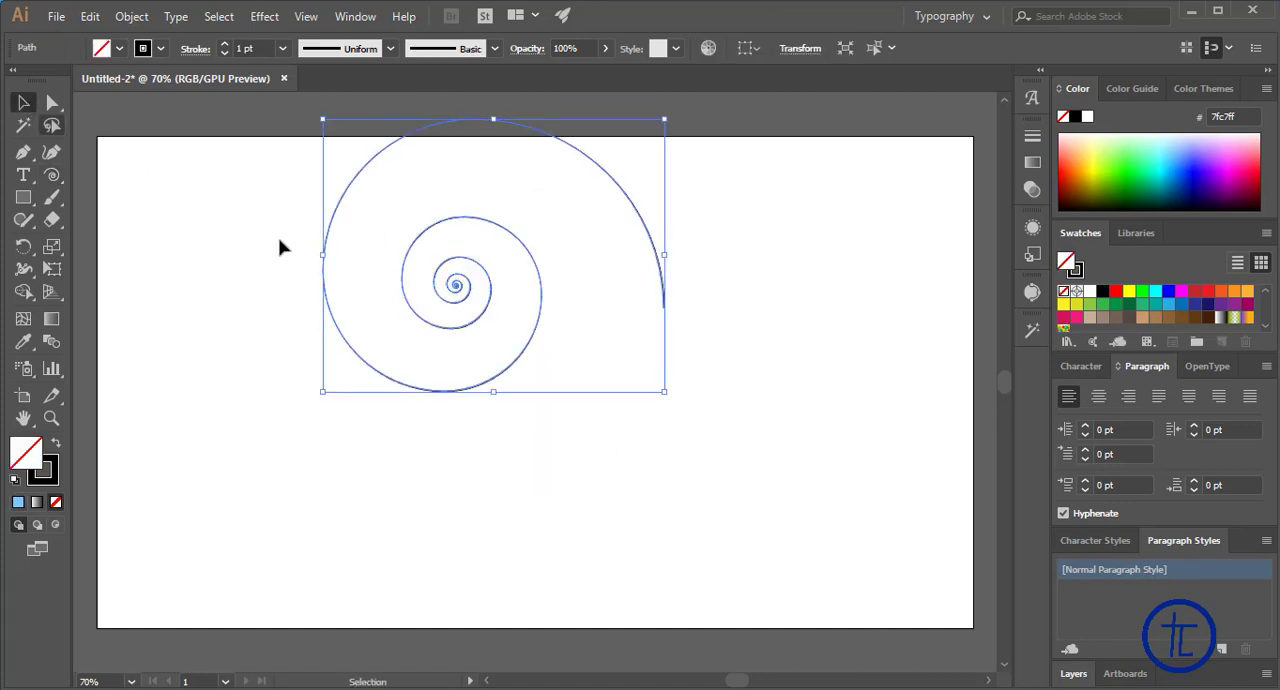
left_click_drag(466, 284, 341, 386)
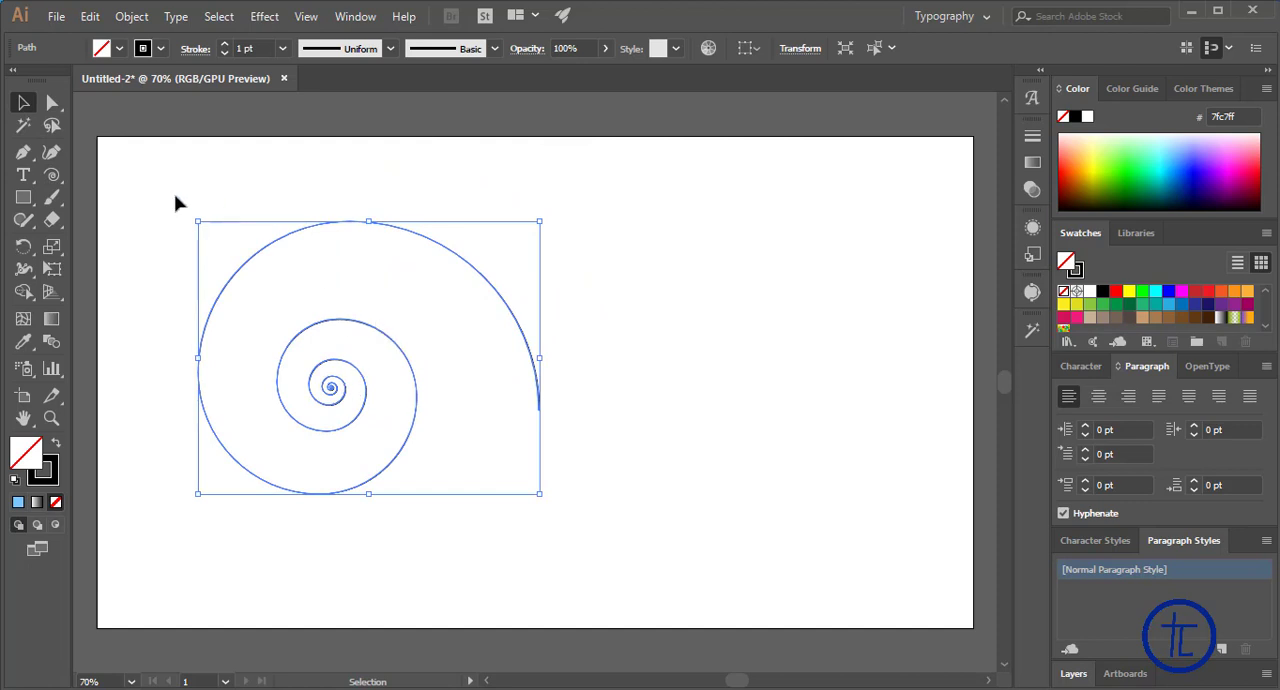
Create a second spiral with 20 segments on the right half of the artboard
left_click(52, 174)
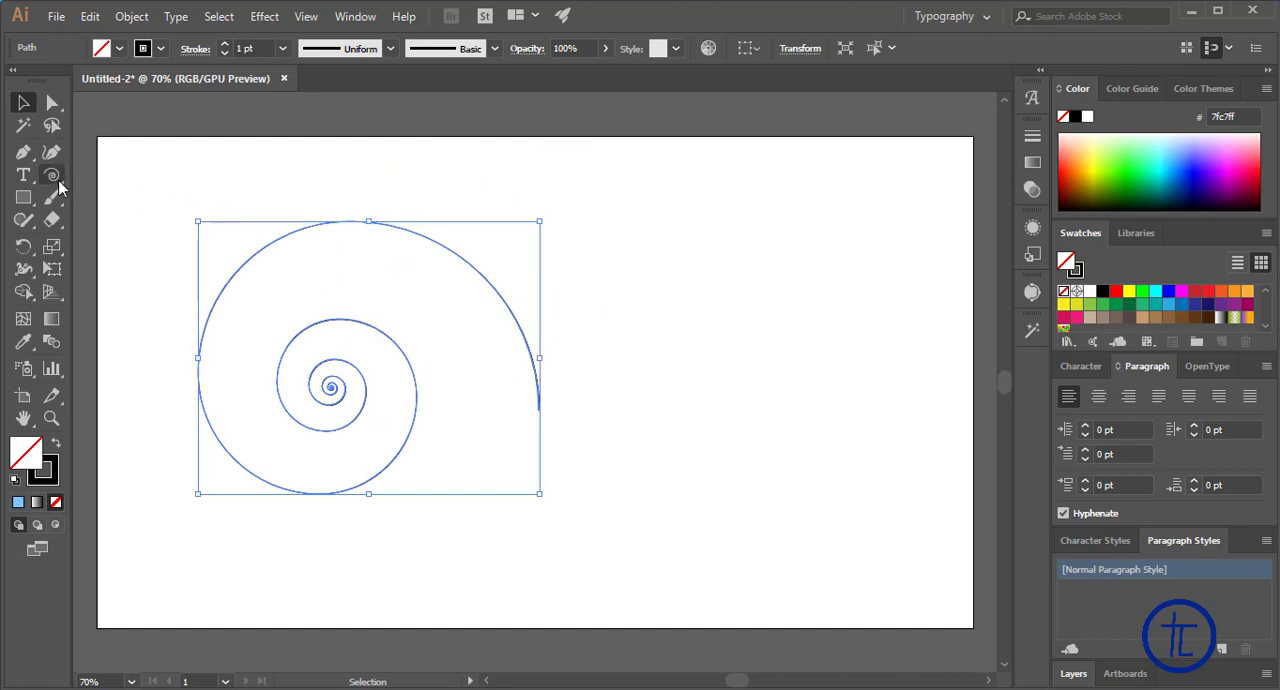
left_click(706, 357)
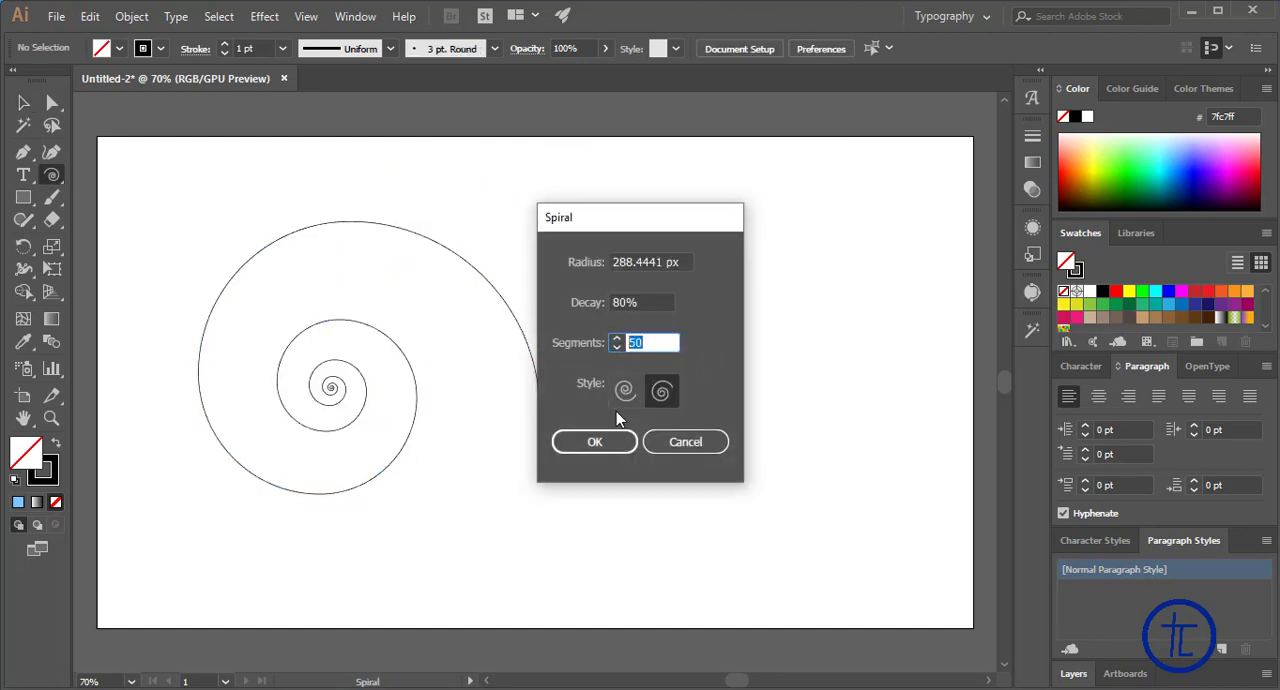
type("2")
key("Tab")
left_click(615, 437)
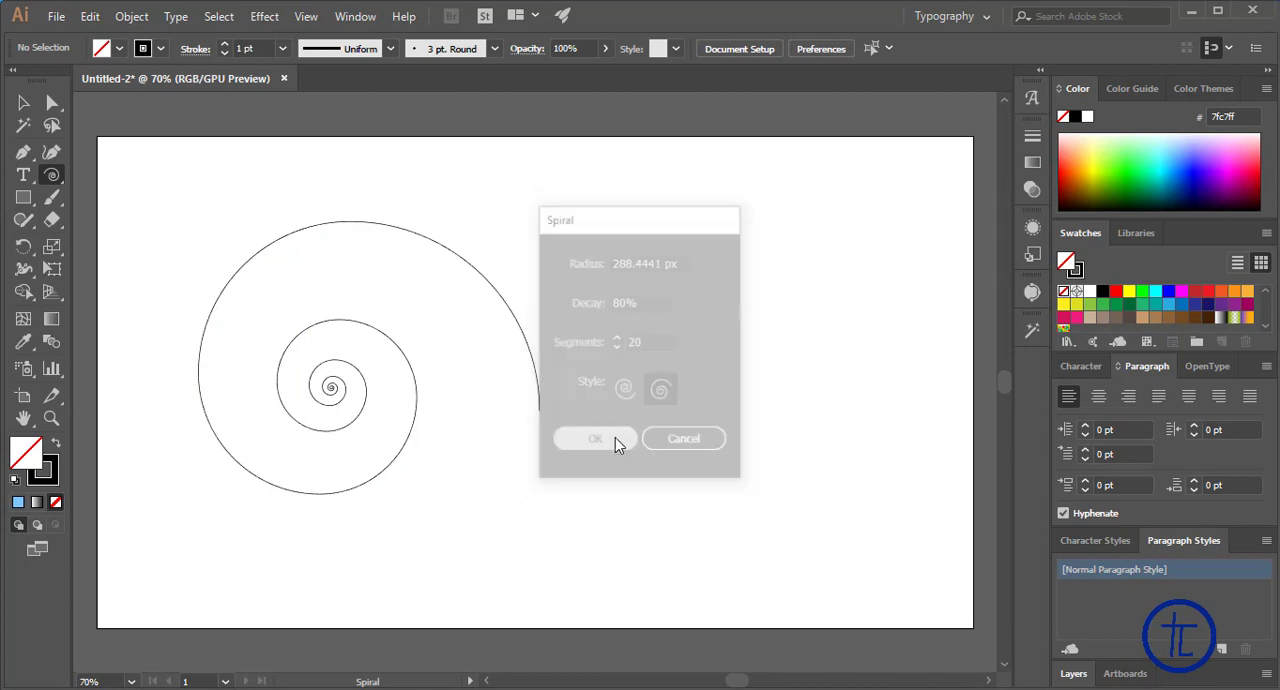
Reposition the two spirals side by side at a similar height and select each in turn to compare their centres
left_click(23, 102)
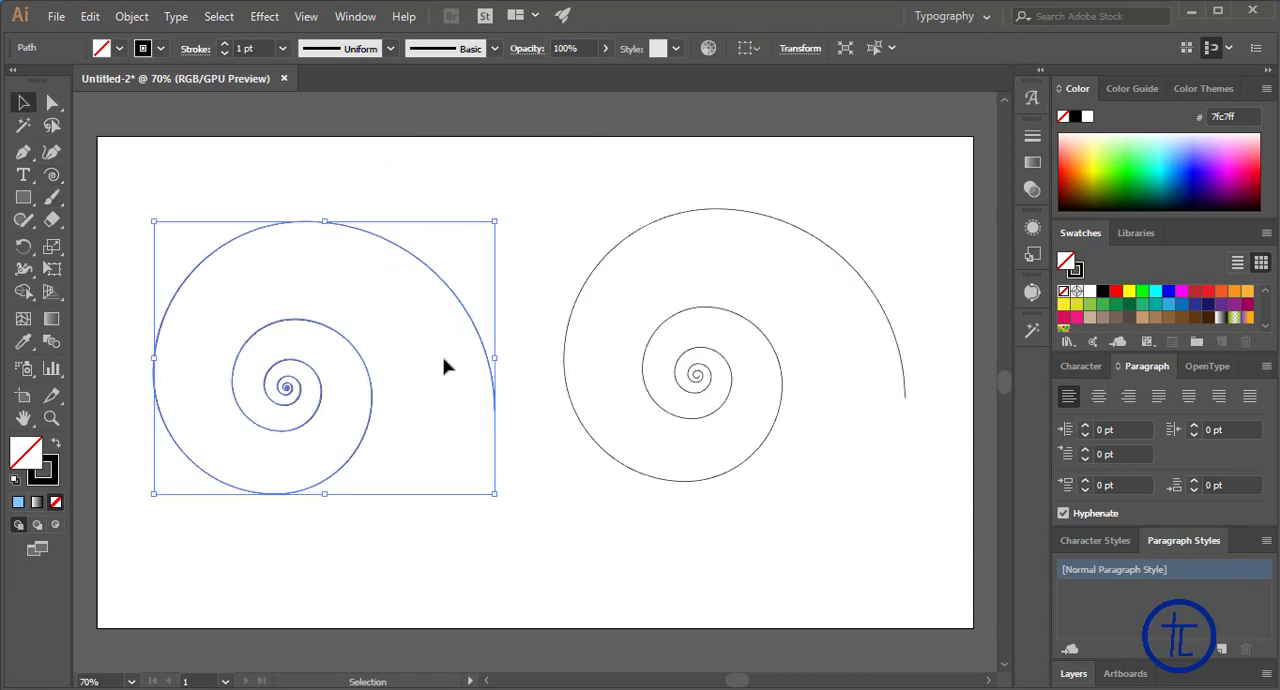
left_click(667, 417)
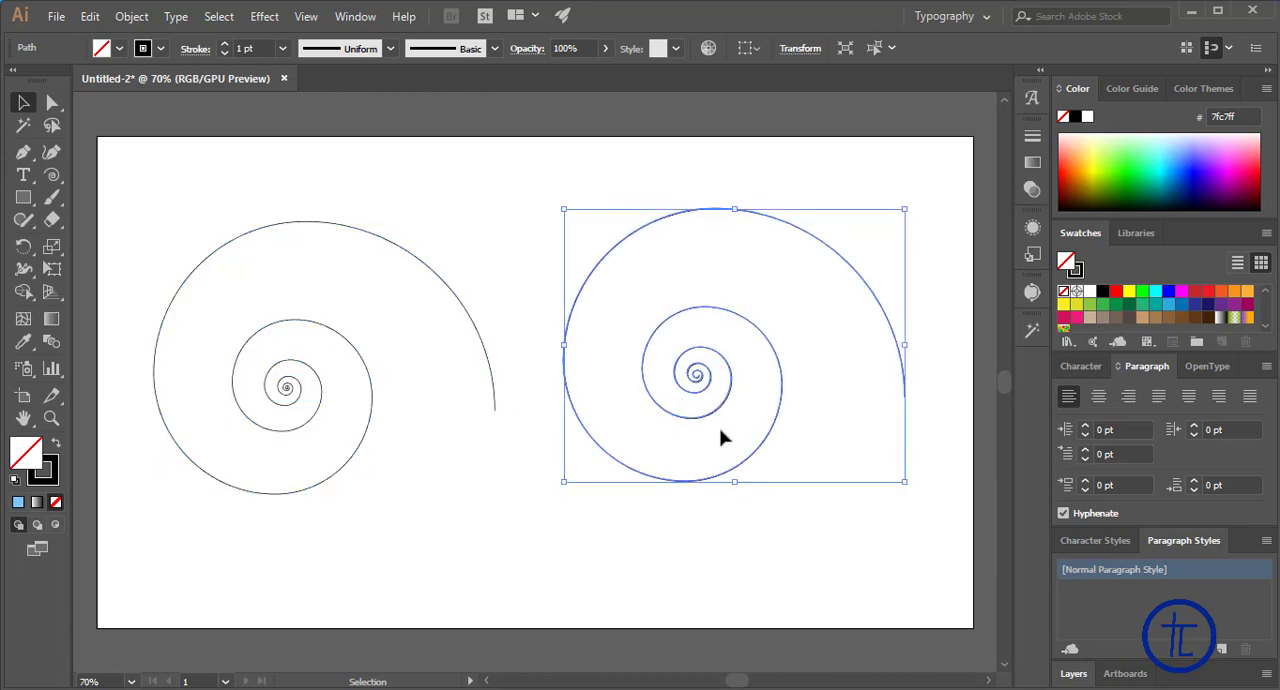
left_click(700, 558)
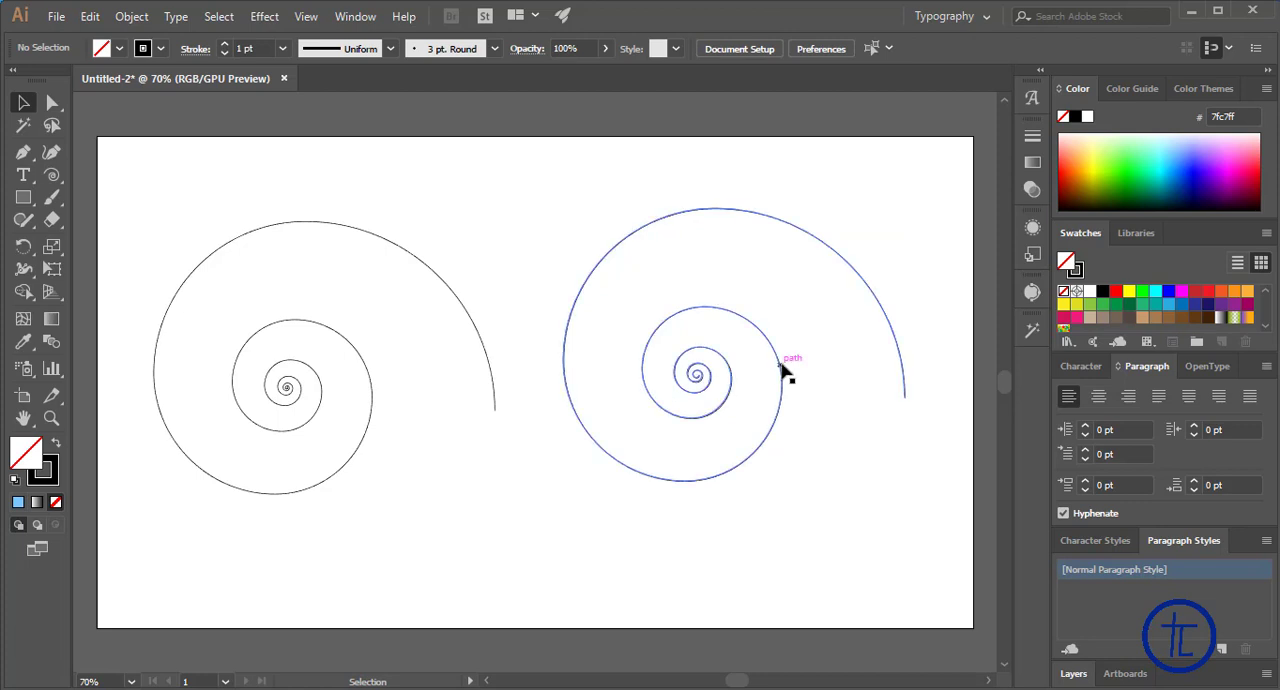
mouse_move(780, 366)
left_mouse_down()
mouse_move(549, 395)
mouse_move(737, 401)
mouse_move(775, 384)
left_mouse_up()
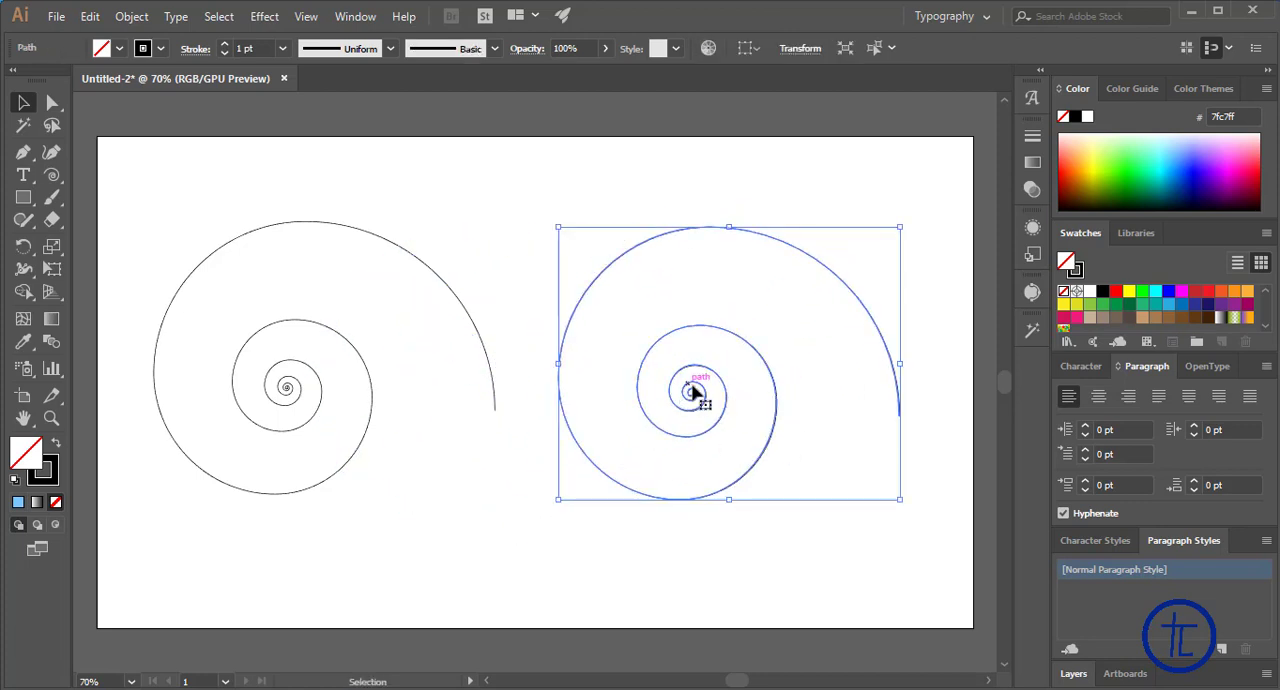
left_click_drag(692, 390, 295, 395)
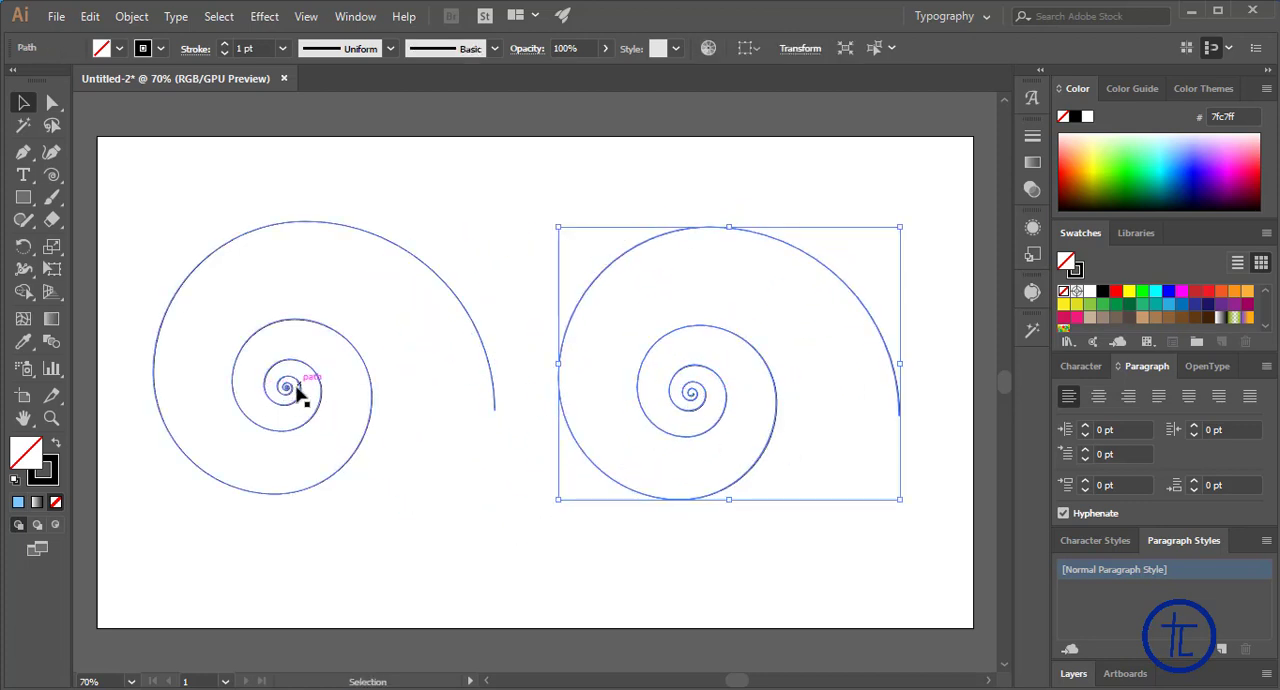
left_click(282, 392)
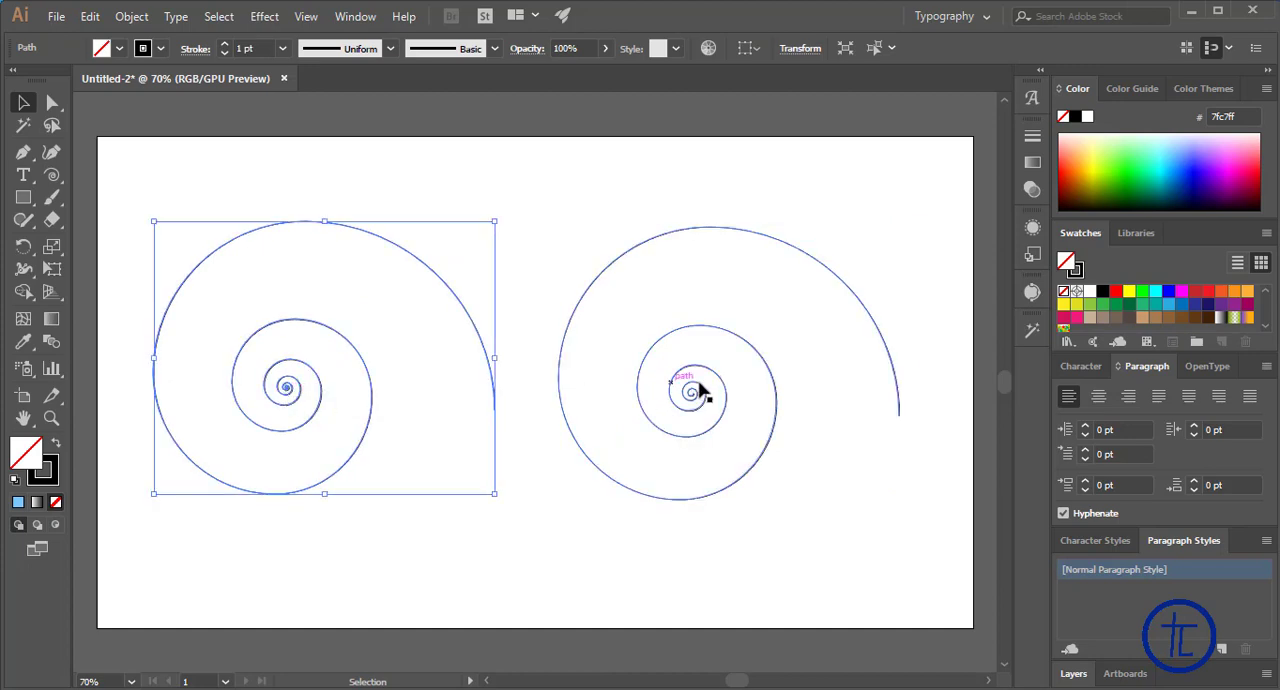
left_click(708, 397)
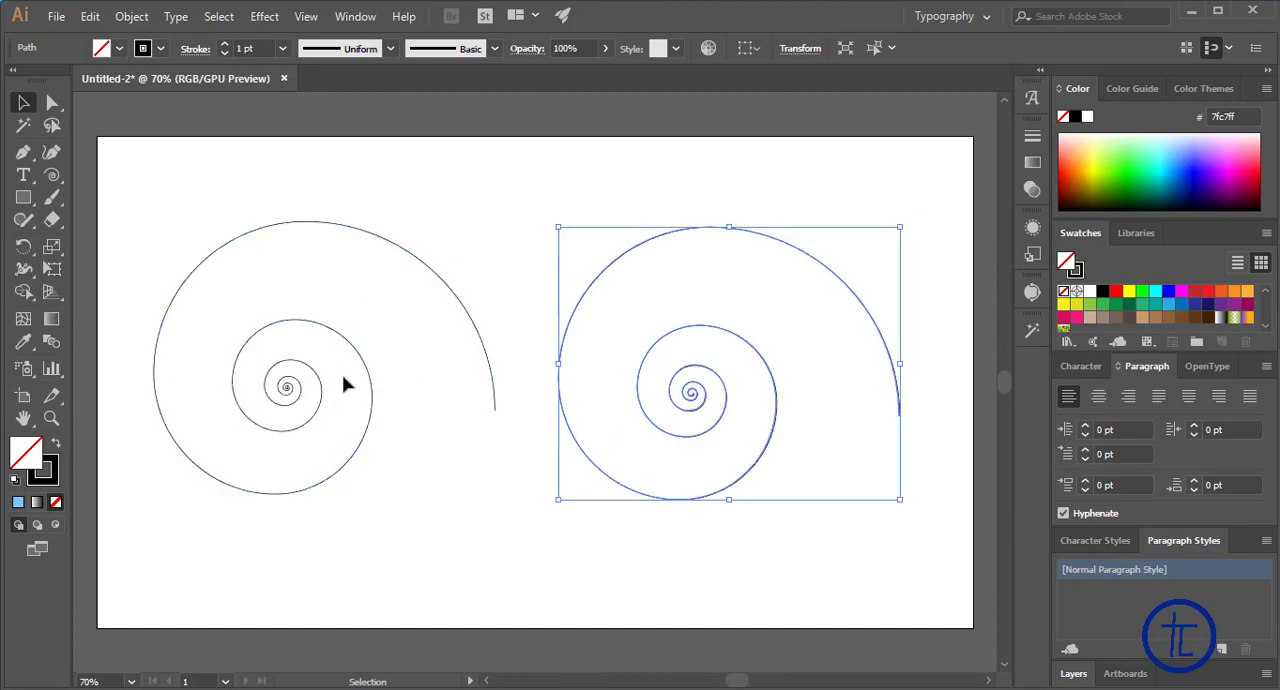
left_click_drag(354, 348, 380, 348)
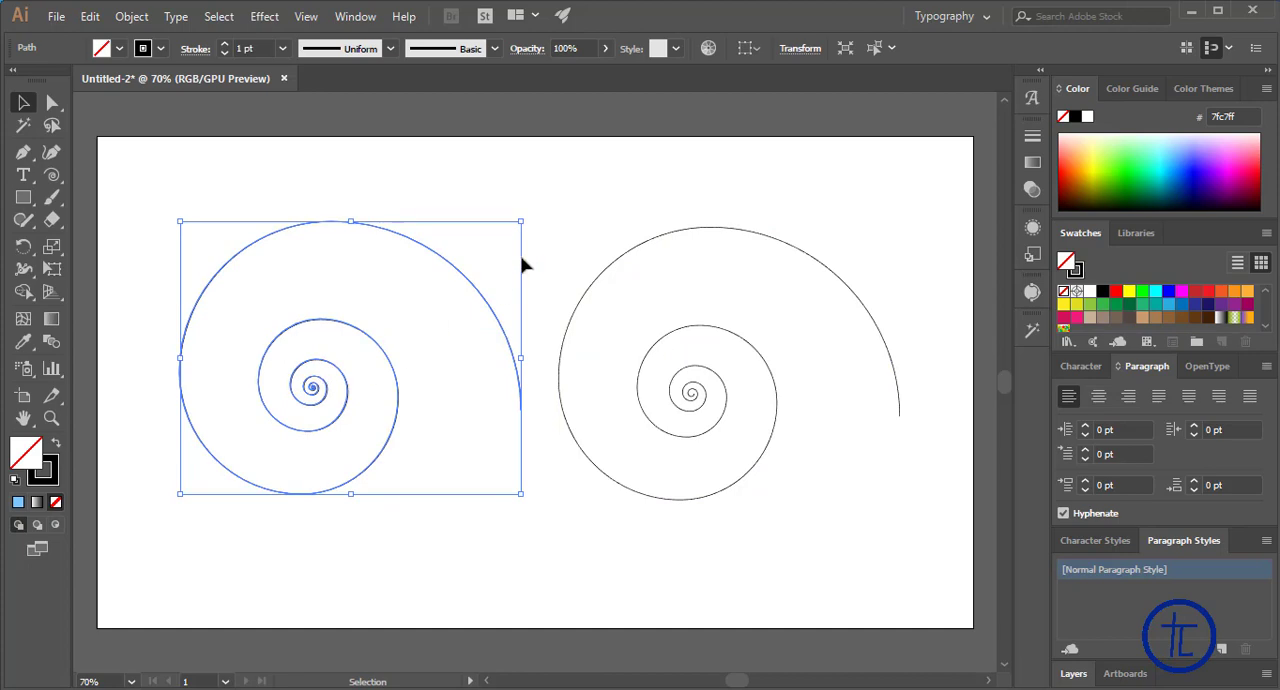
Enlarge the left spiral to compare its centre with the other one, and clear both spirals from the artboard
left_click_drag(520, 221, 884, 172)
left_click(457, 514)
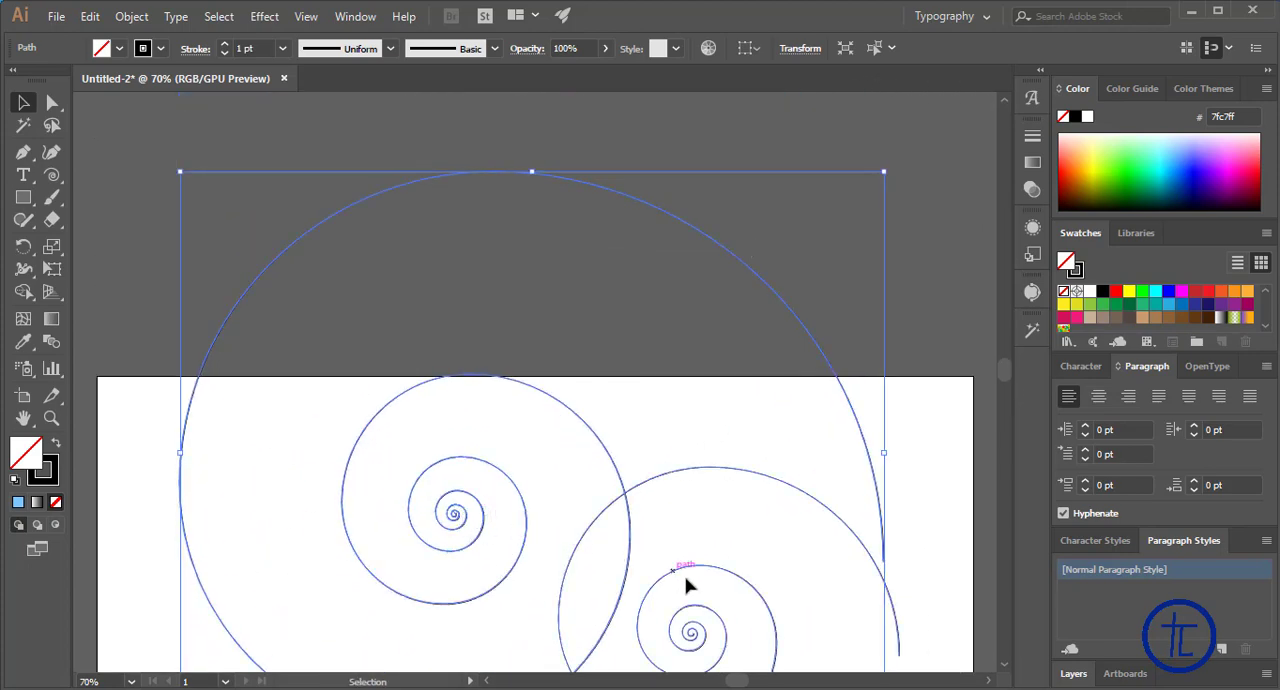
key("space")
left_click_drag(757, 552, 610, 400)
left_click_drag(610, 448, 645, 311)
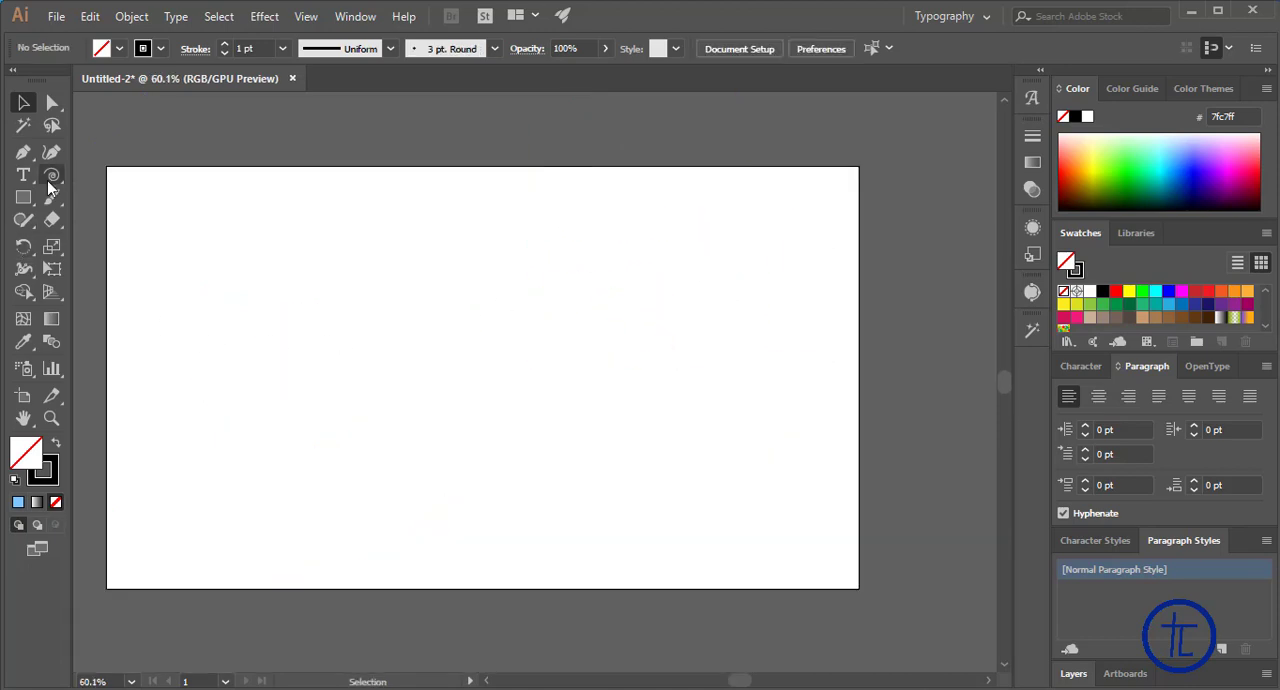
Create a spiral with 100% decay and the first style, left of the artboard's centre
left_click(52, 175)
left_click(451, 340)
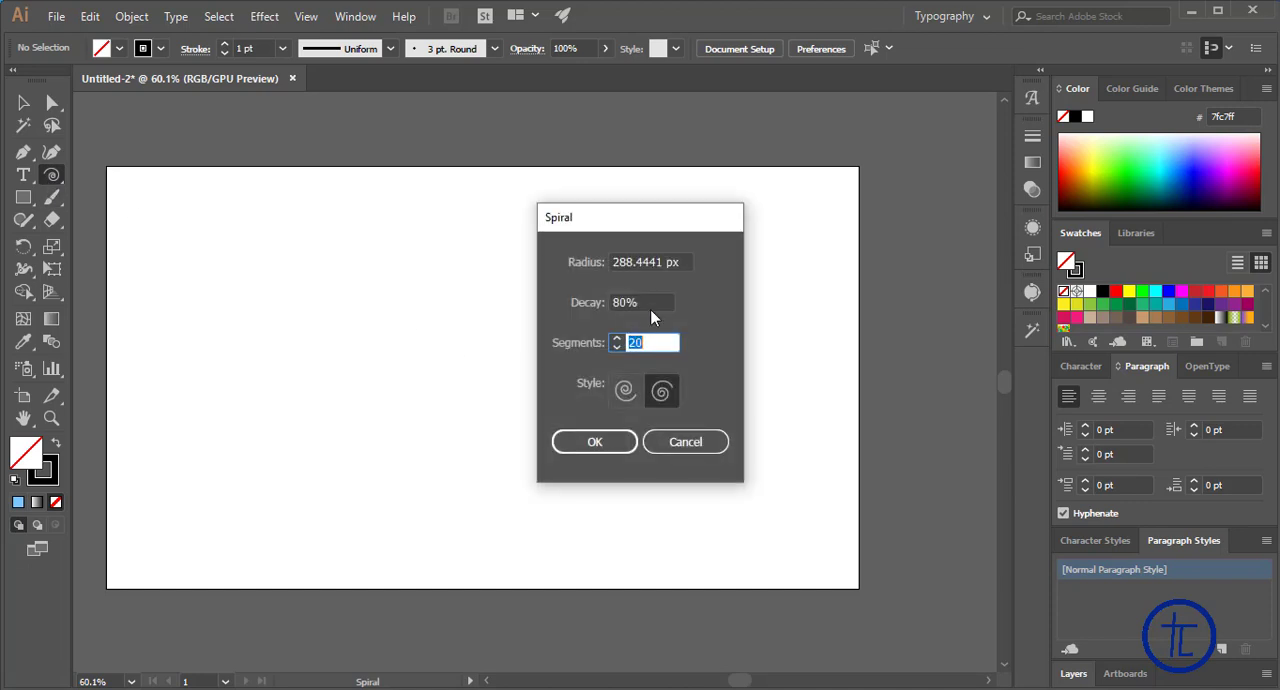
key("shift+Tab")
type("100")
left_click(590, 434)
left_click(627, 404)
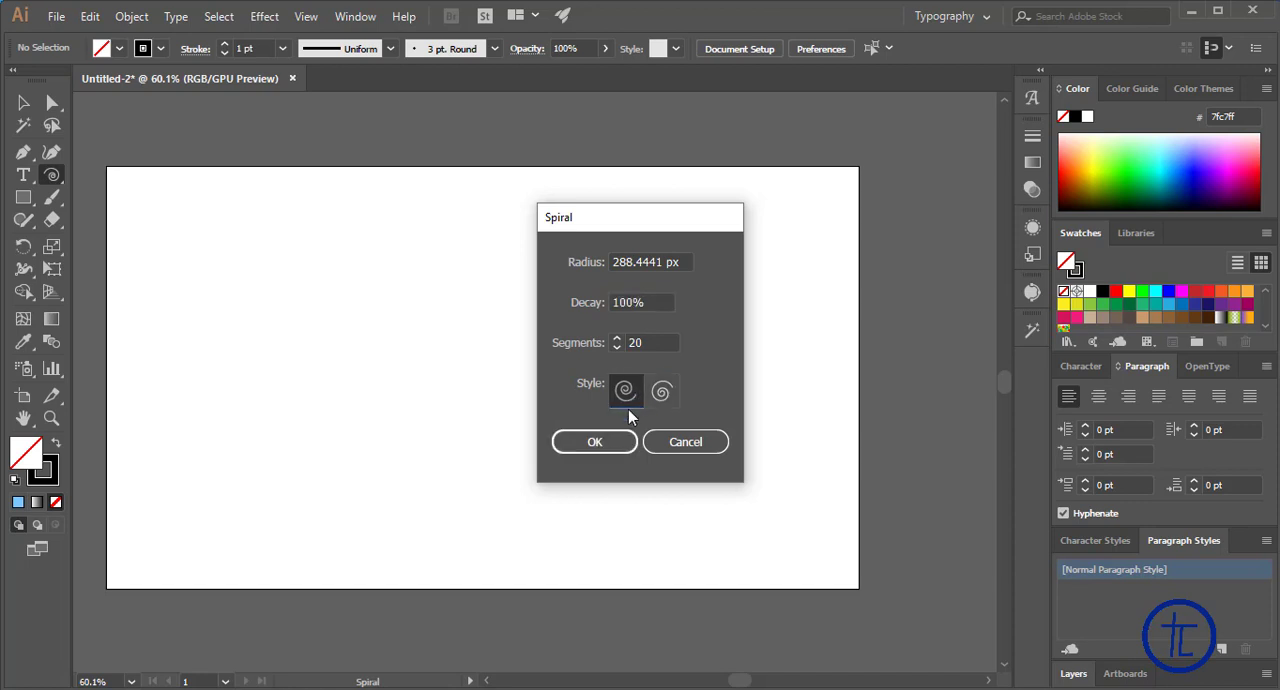
left_click(584, 442)
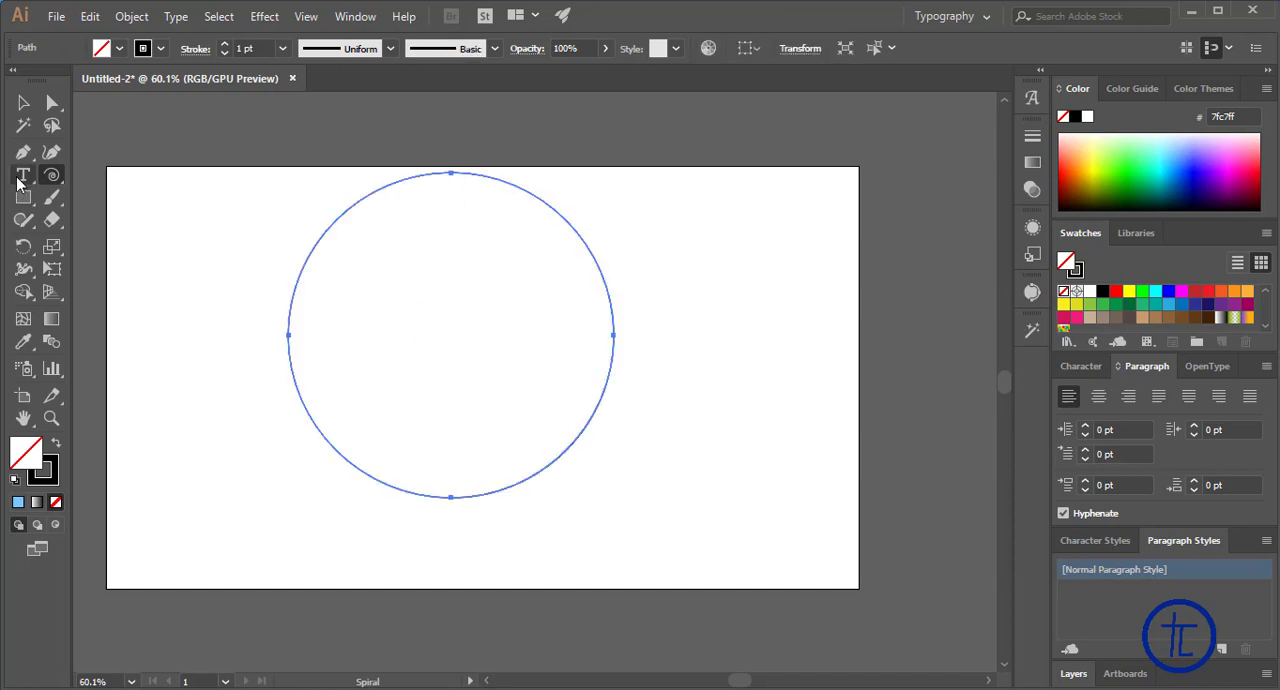
Create a spiral with 80% decay and 20 segments on the right half of the artboard
left_click(53, 176)
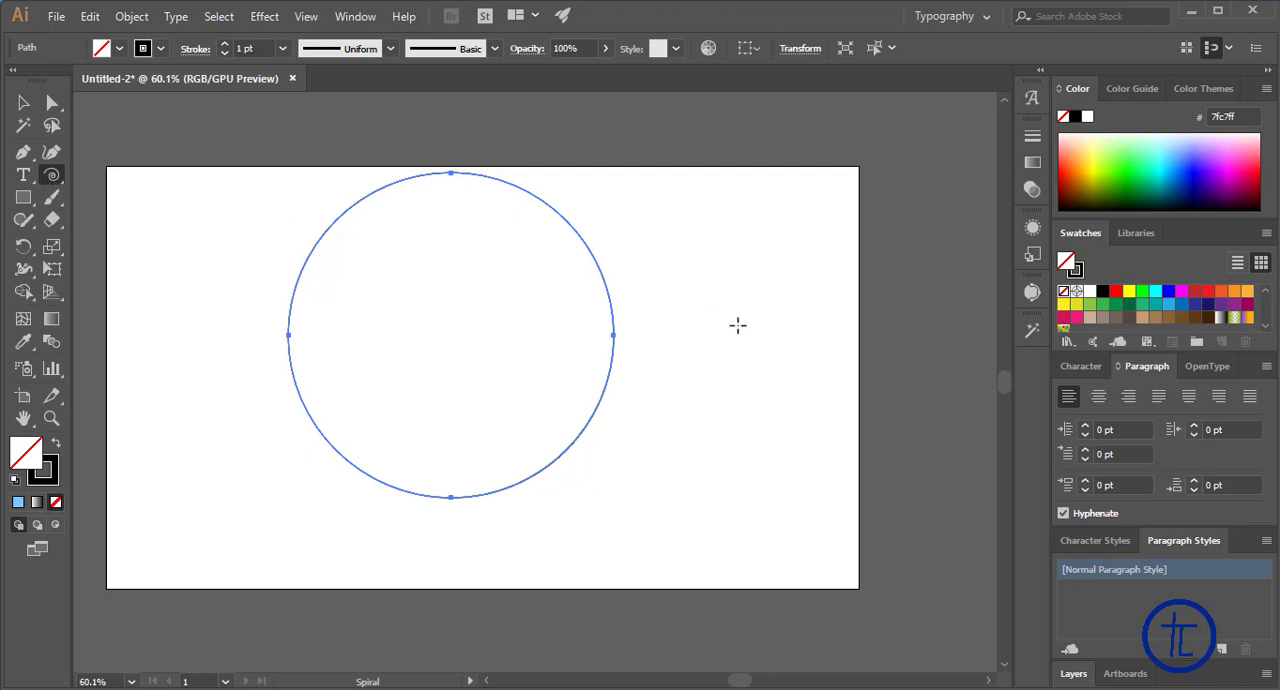
left_click(688, 333)
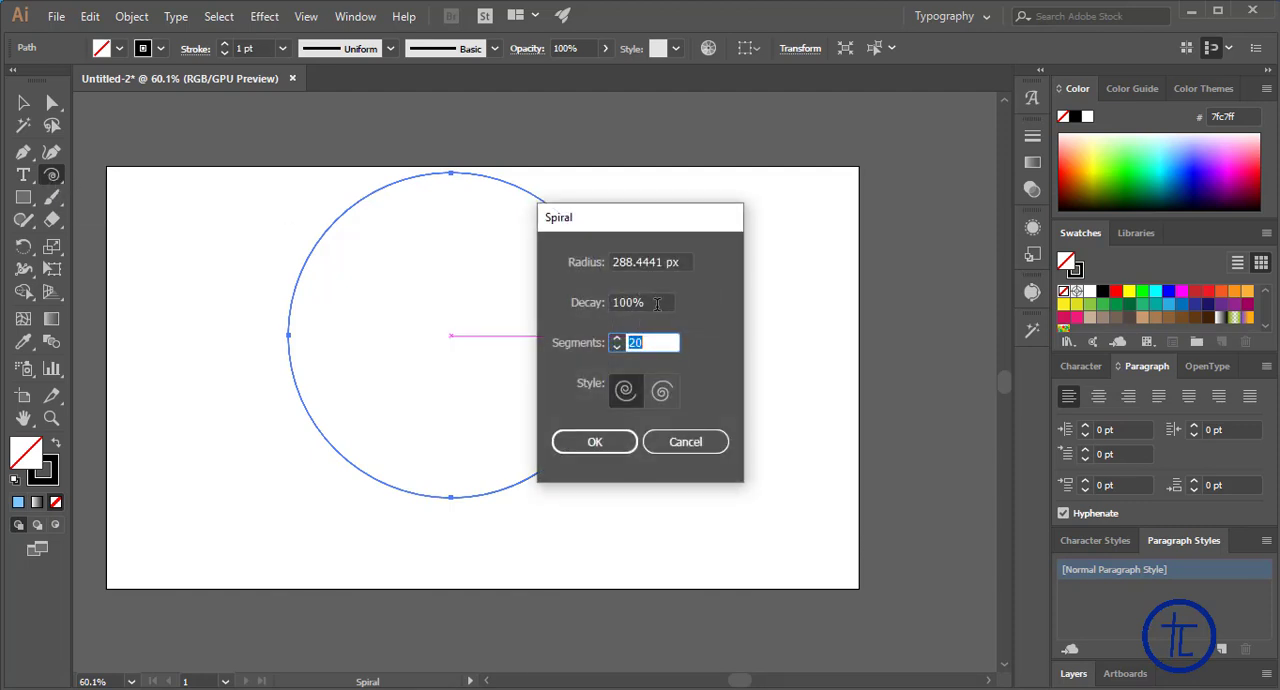
left_click(657, 303)
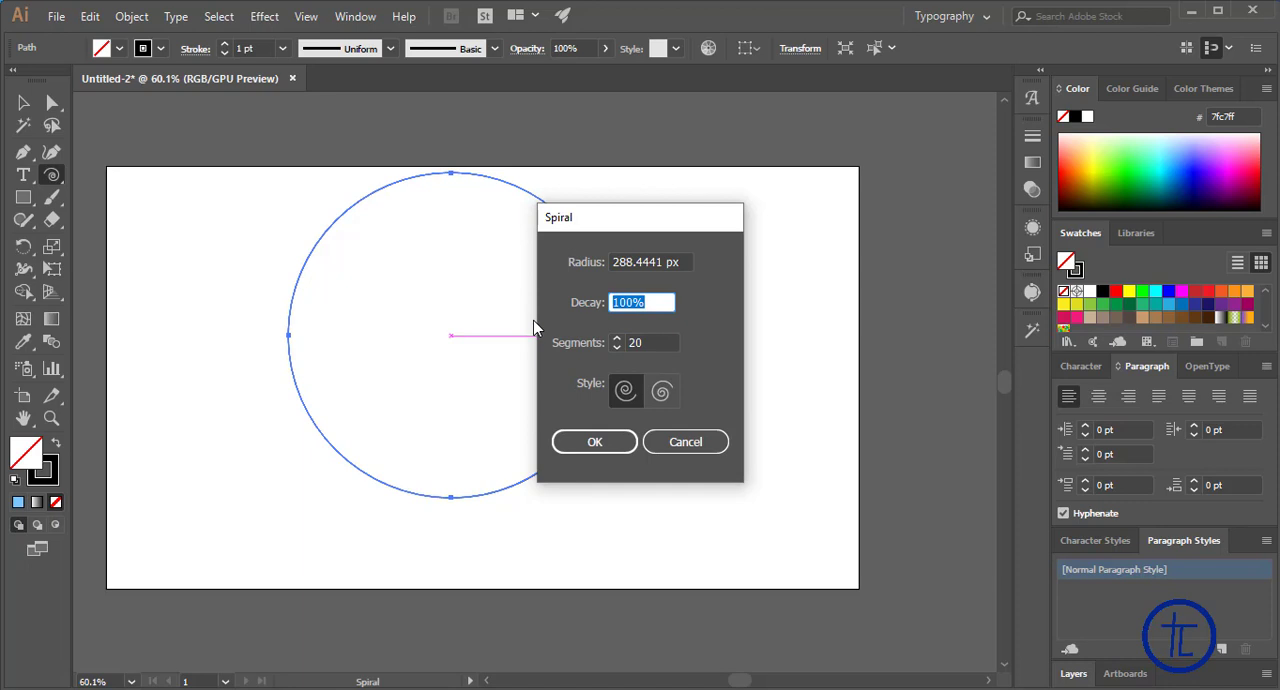
type("80")
left_click(604, 442)
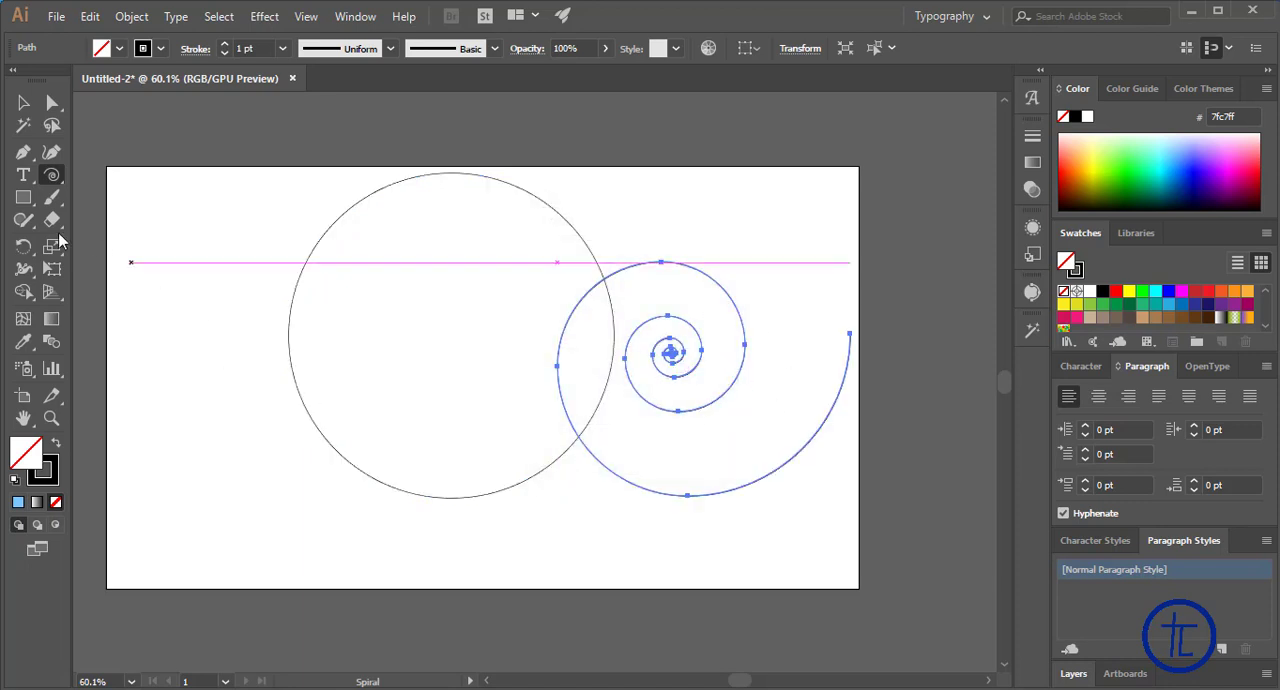
Move the circular spiral to the artboard's left side and the 80% decay spiral slightly up and left, leaving them side by side
left_click(23, 103)
left_click_drag(577, 238, 394, 317)
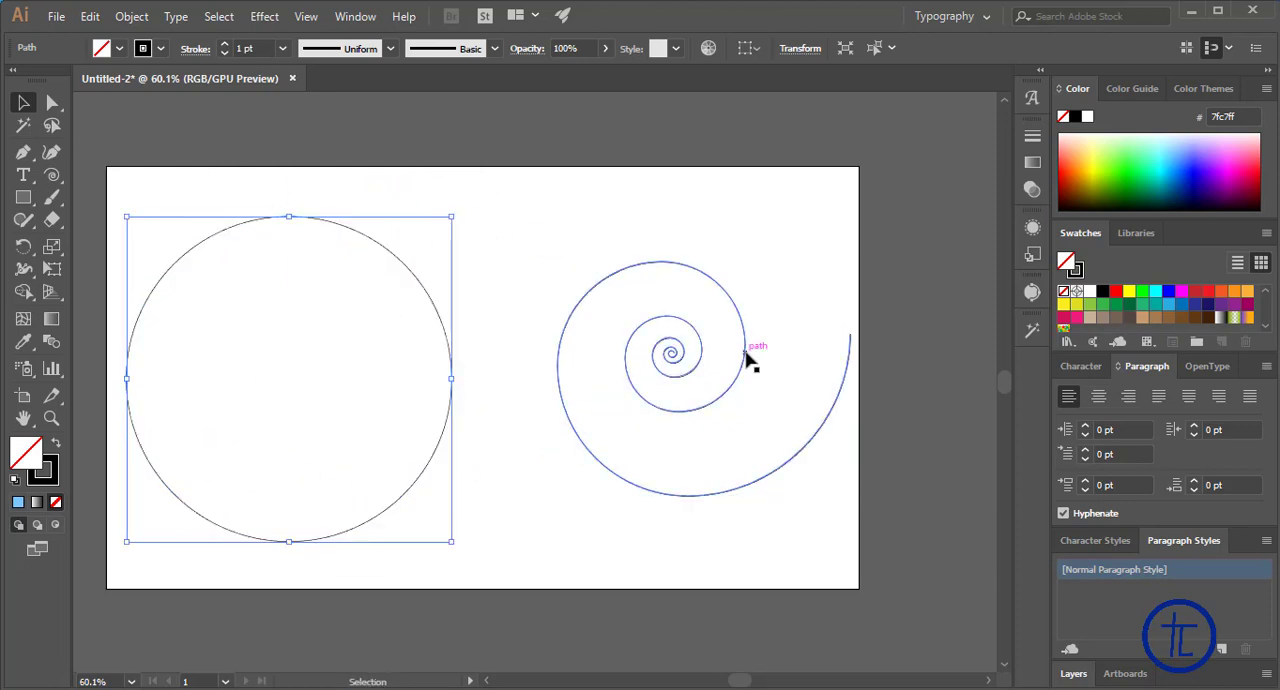
left_click_drag(751, 357, 688, 312)
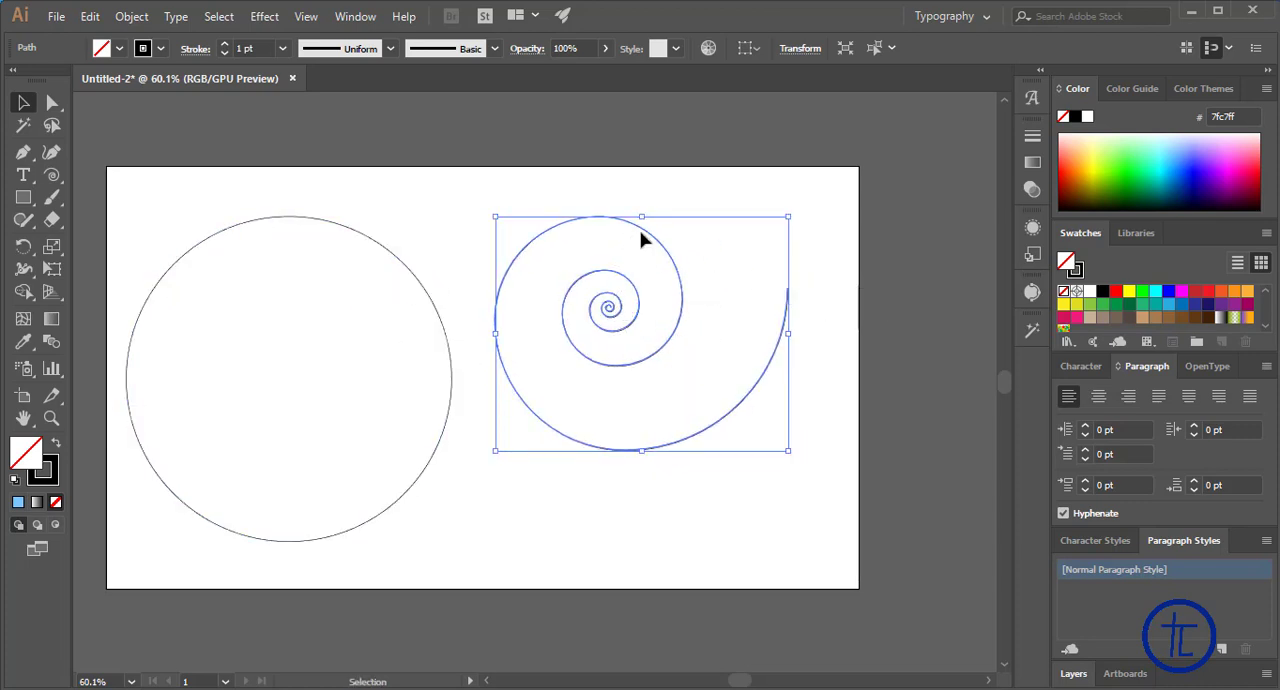
Create a third spiral with 50% decay and 20 segments near the artboard's lower edge
left_click(52, 177)
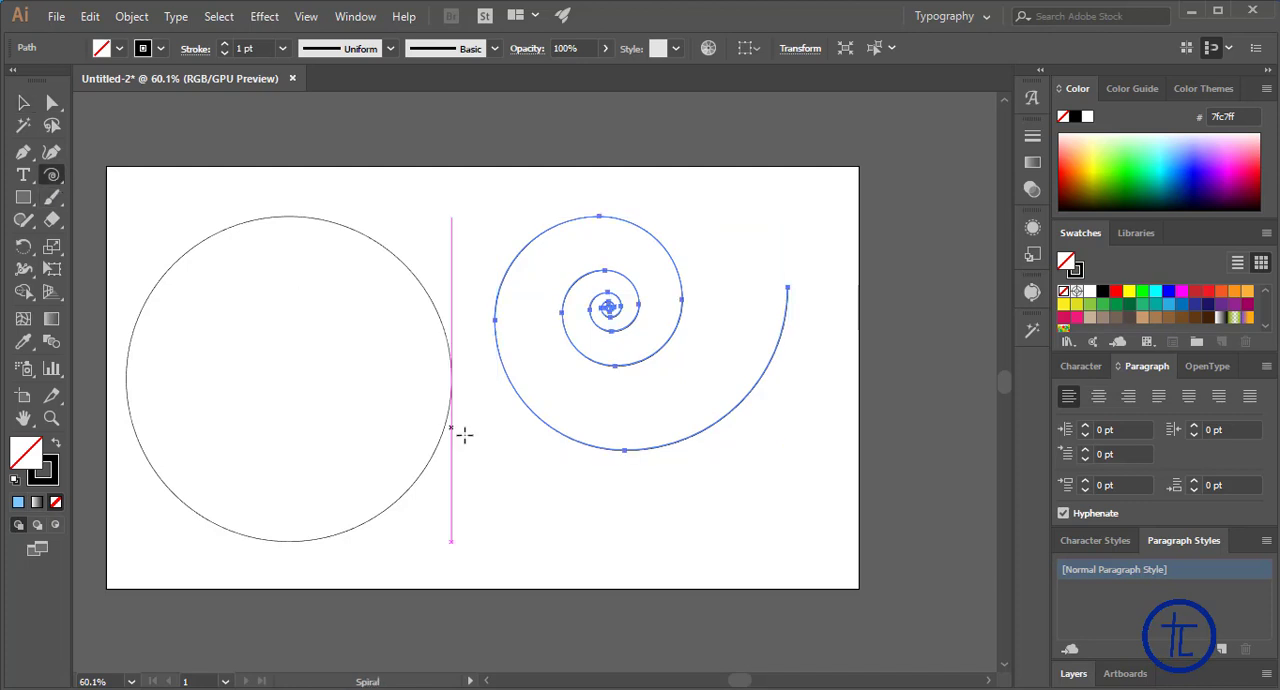
left_click(524, 497)
key("shift+Tab")
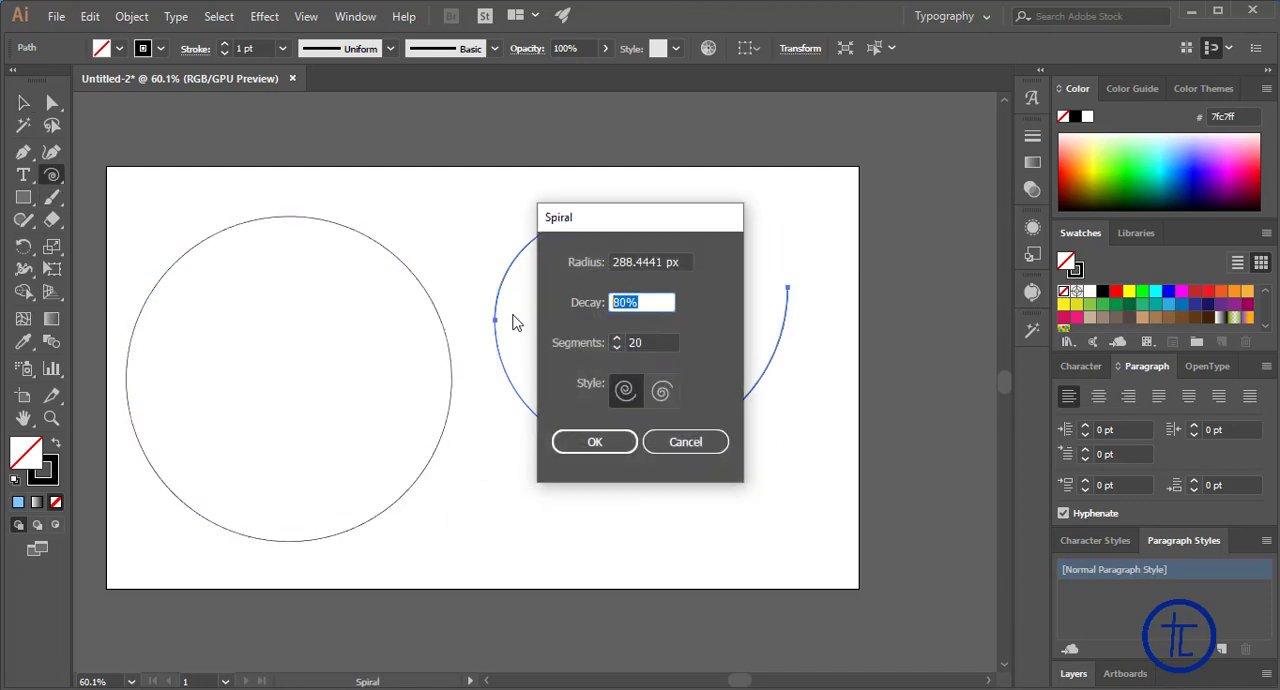
type("50")
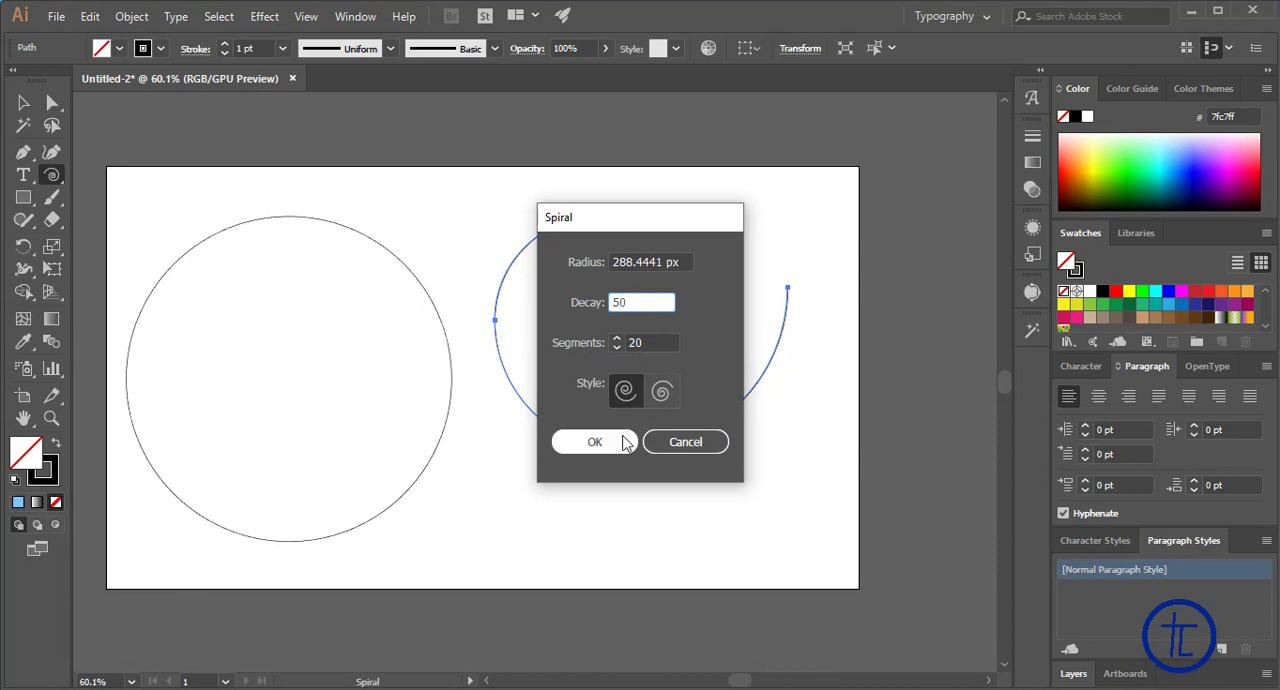
left_click(611, 444)
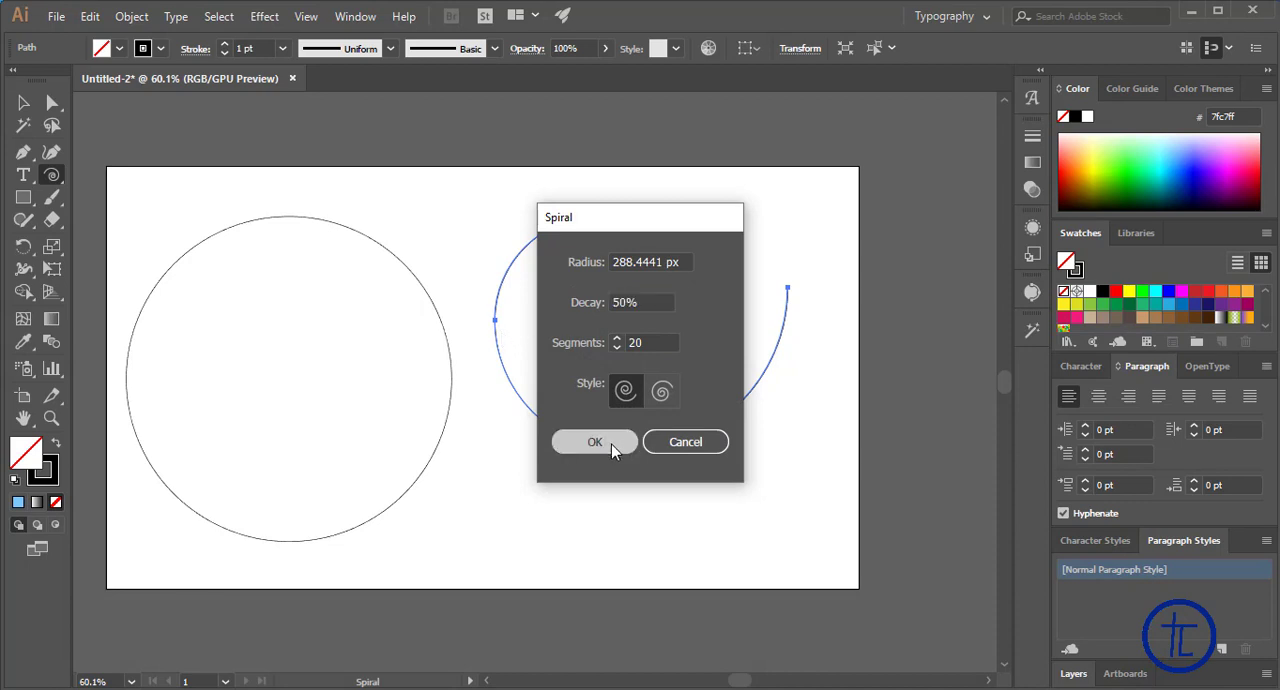
Move the 50% decay spiral up between the other two, and clear all three spirals from the artboard
left_click(23, 103)
left_click_drag(501, 558, 390, 278)
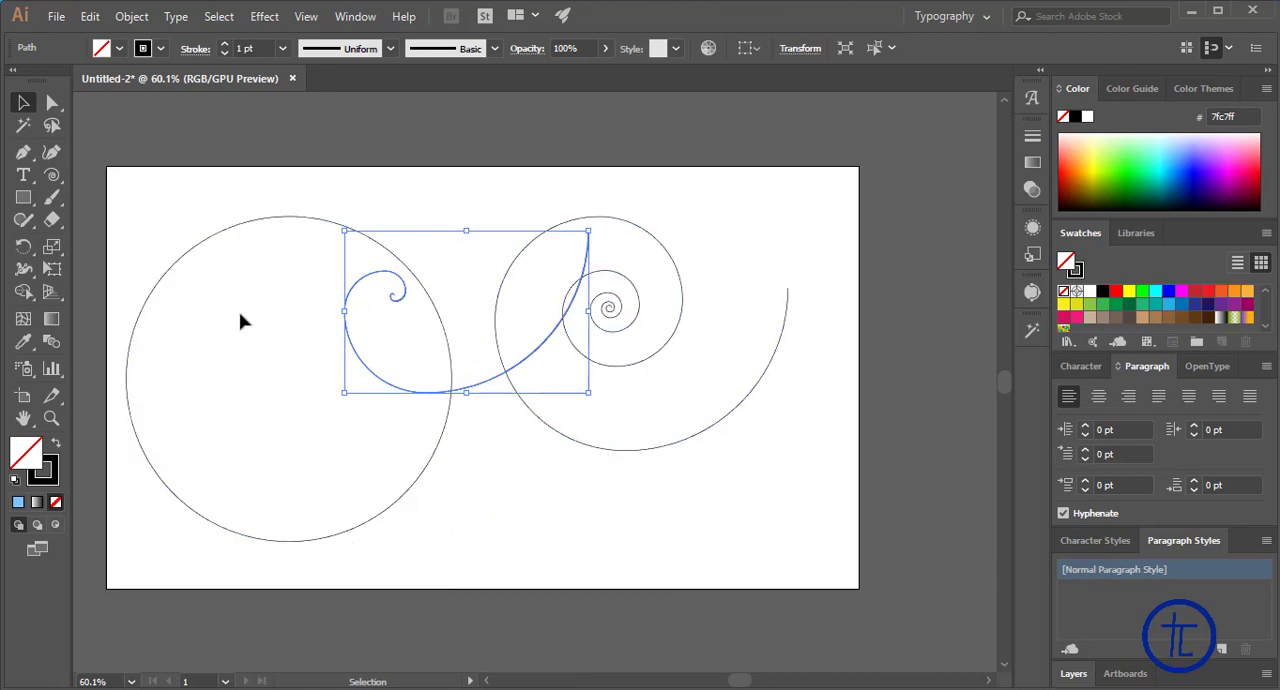
left_click_drag(271, 198, 706, 529)
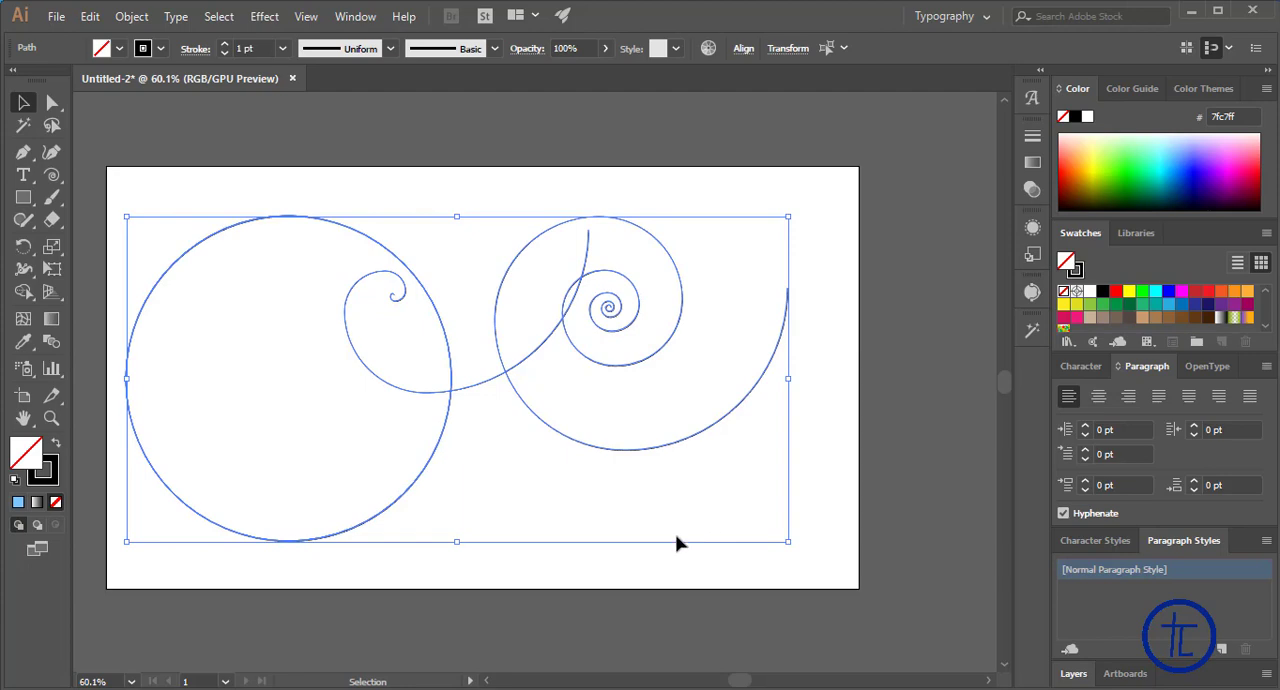
key("Delete")
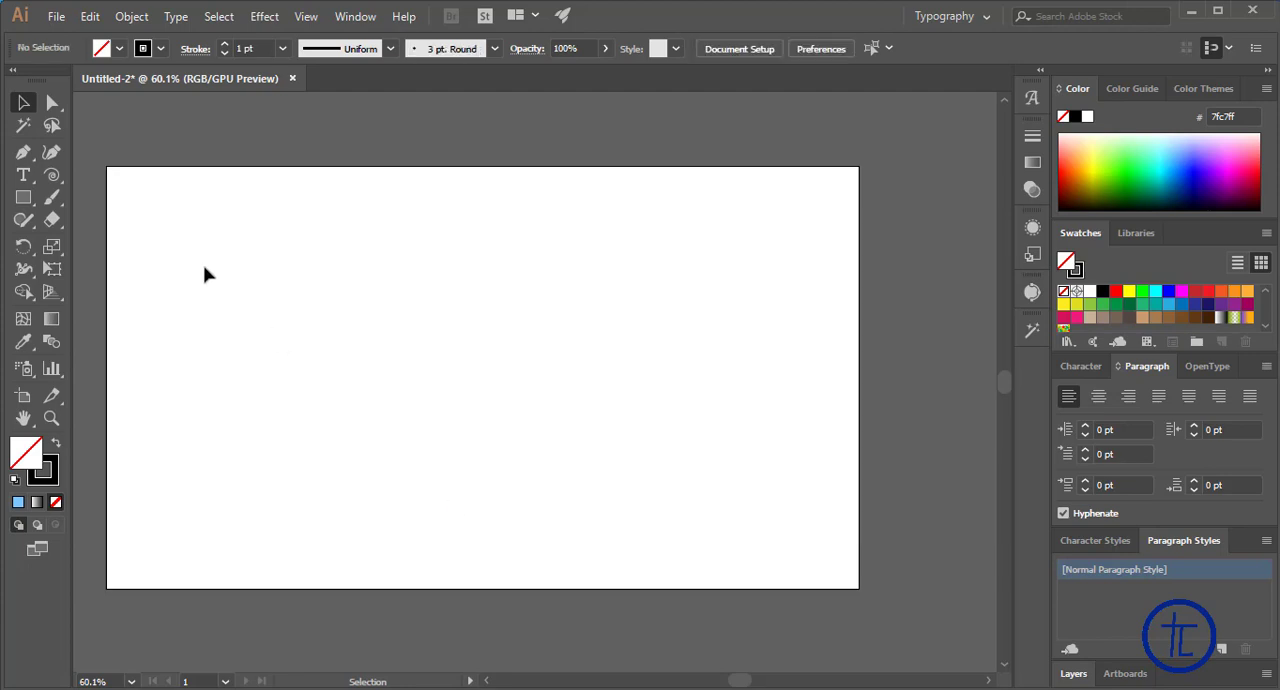
Create an 878 x 254 px rectangular grid with 5 horizontal and 5 vertical dividers
left_click(53, 176)
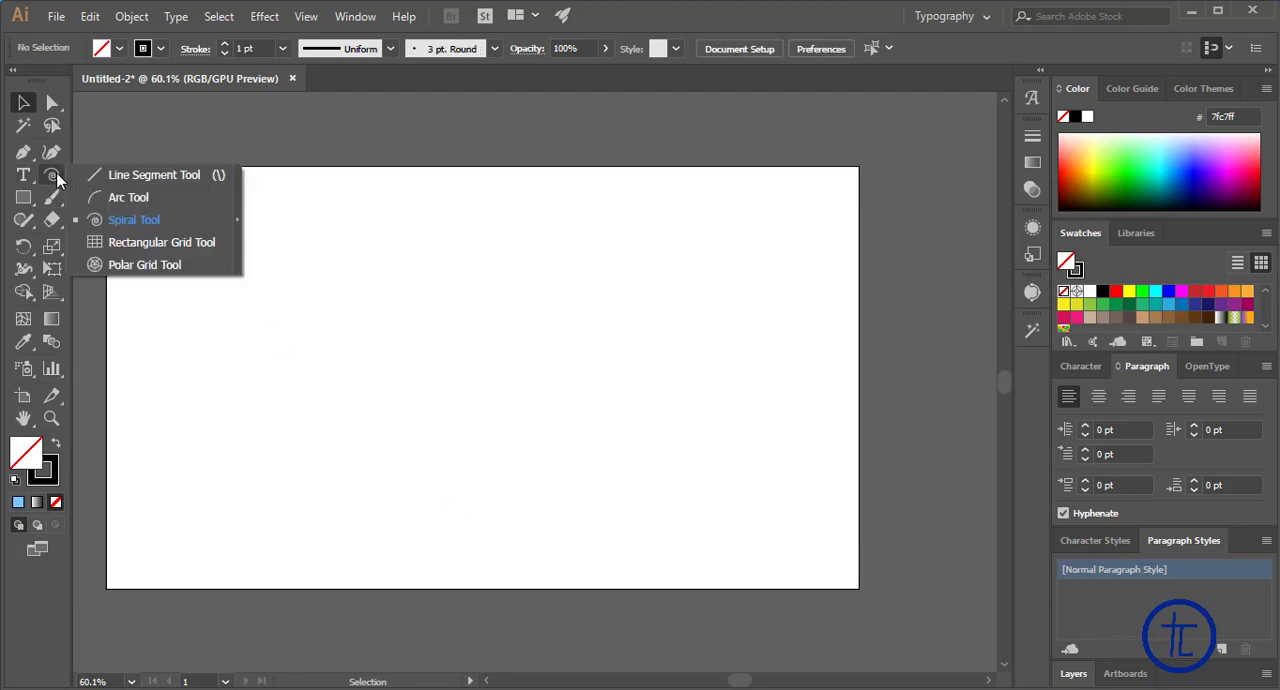
left_click(112, 243)
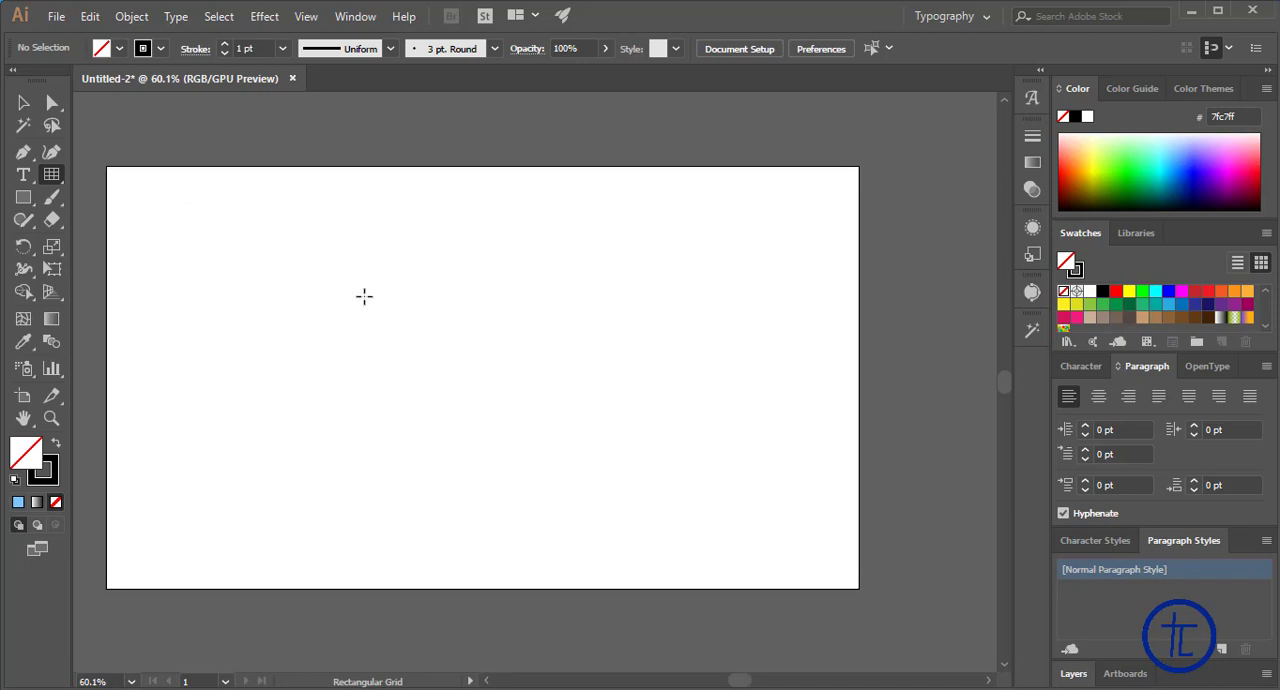
left_click(410, 258)
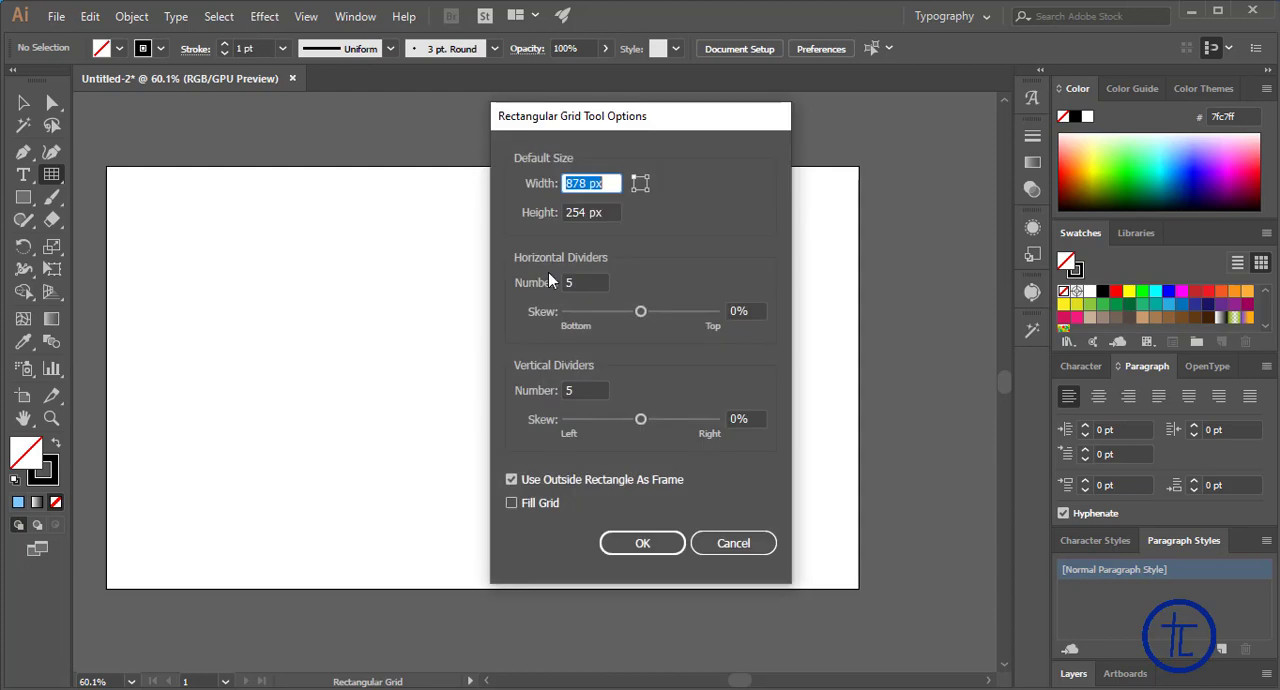
left_click(589, 284)
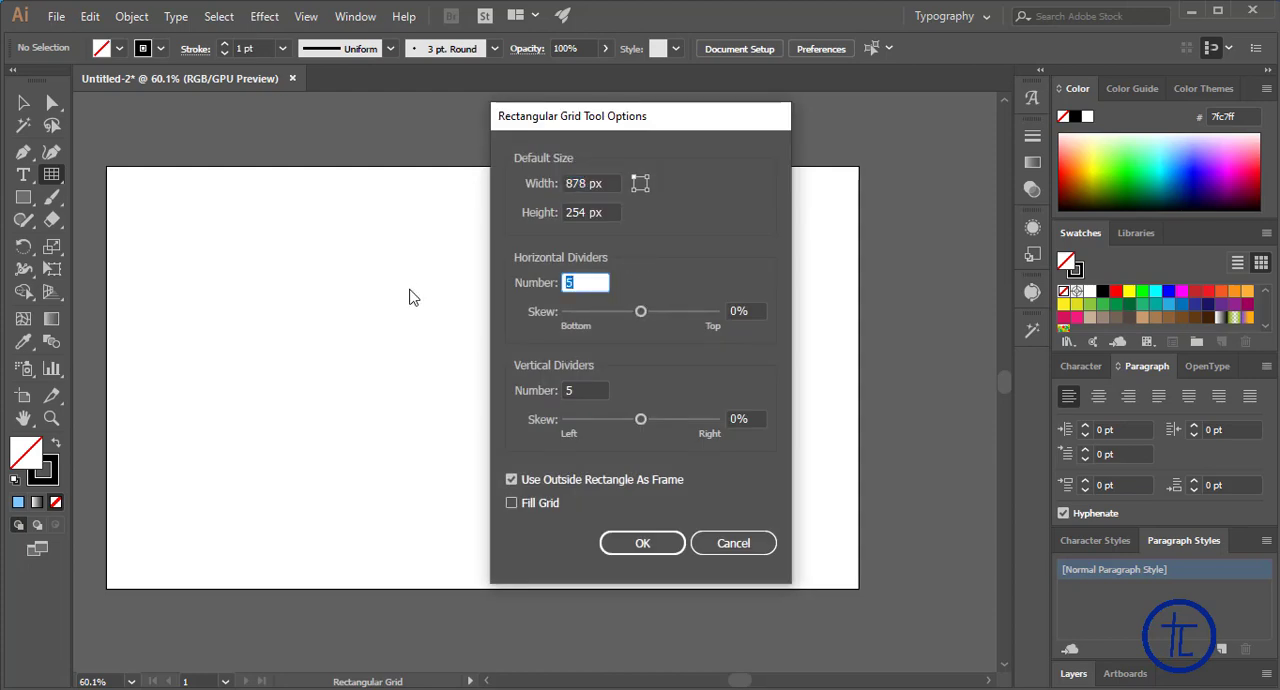
left_click(578, 390)
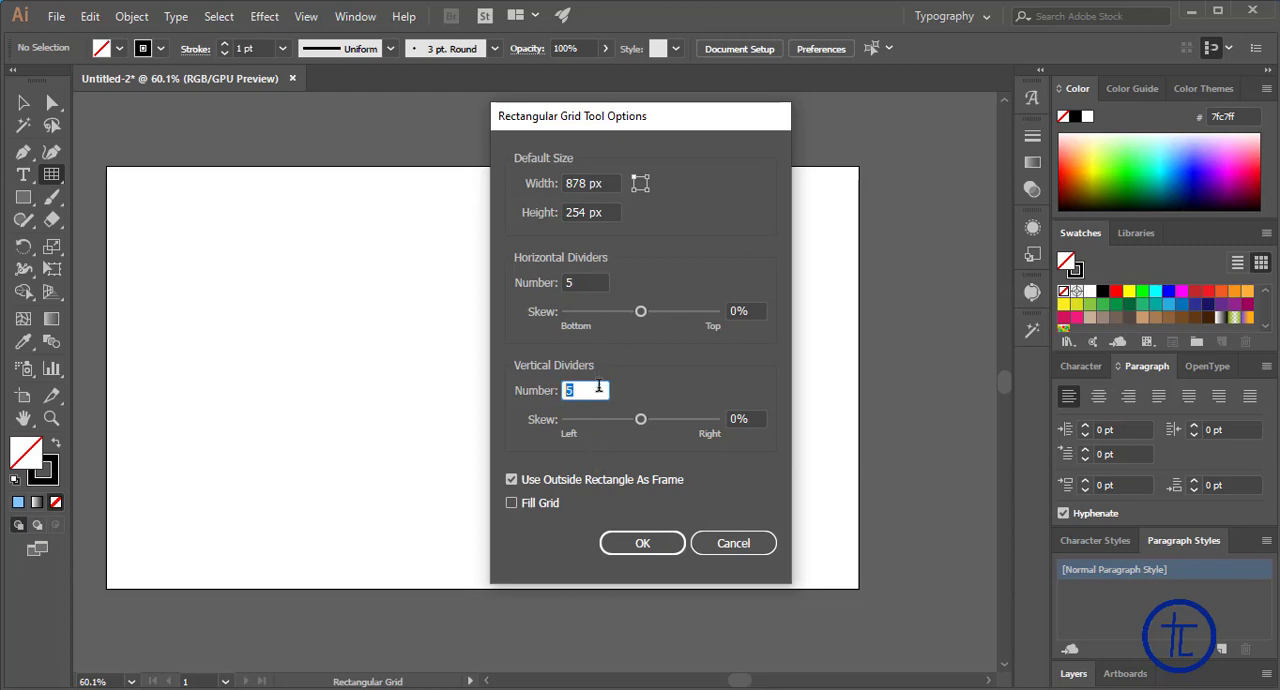
left_click(652, 544)
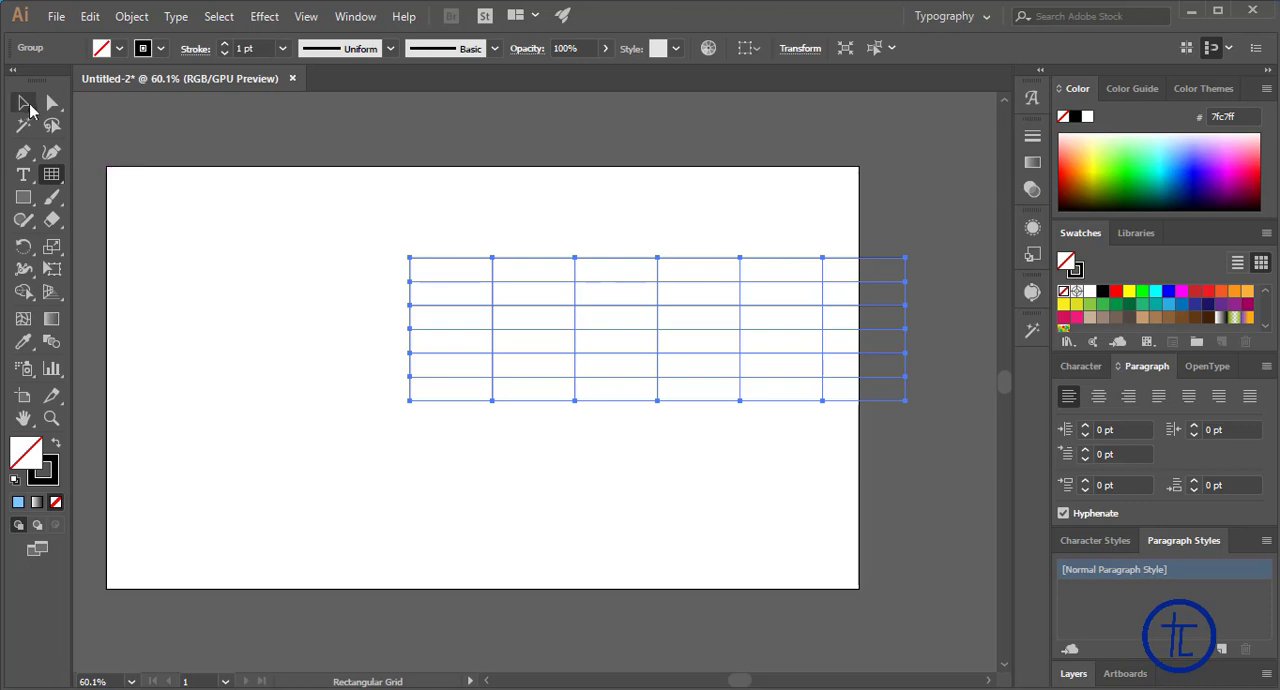
Move the rectangular grid to the middle of the artboard to examine its rows and columns, and delete it
left_click(24, 103)
left_click_drag(574, 294, 390, 331)
left_click(333, 362)
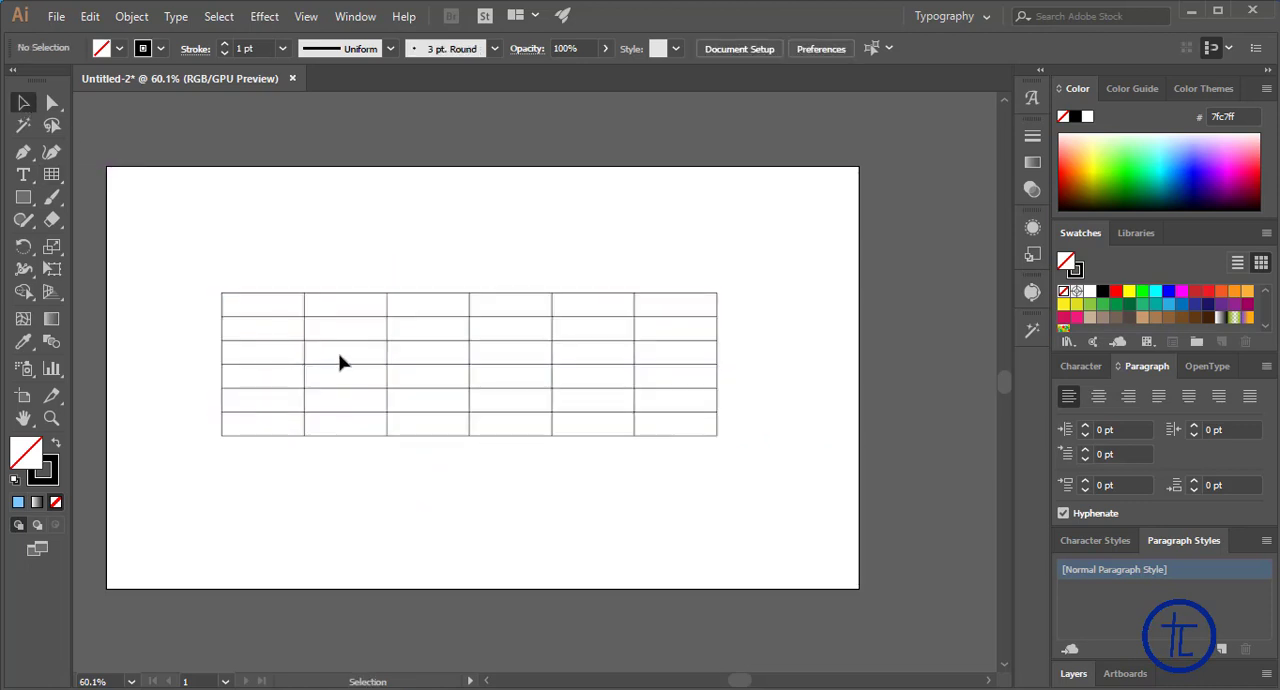
left_click(608, 364)
left_click(663, 377)
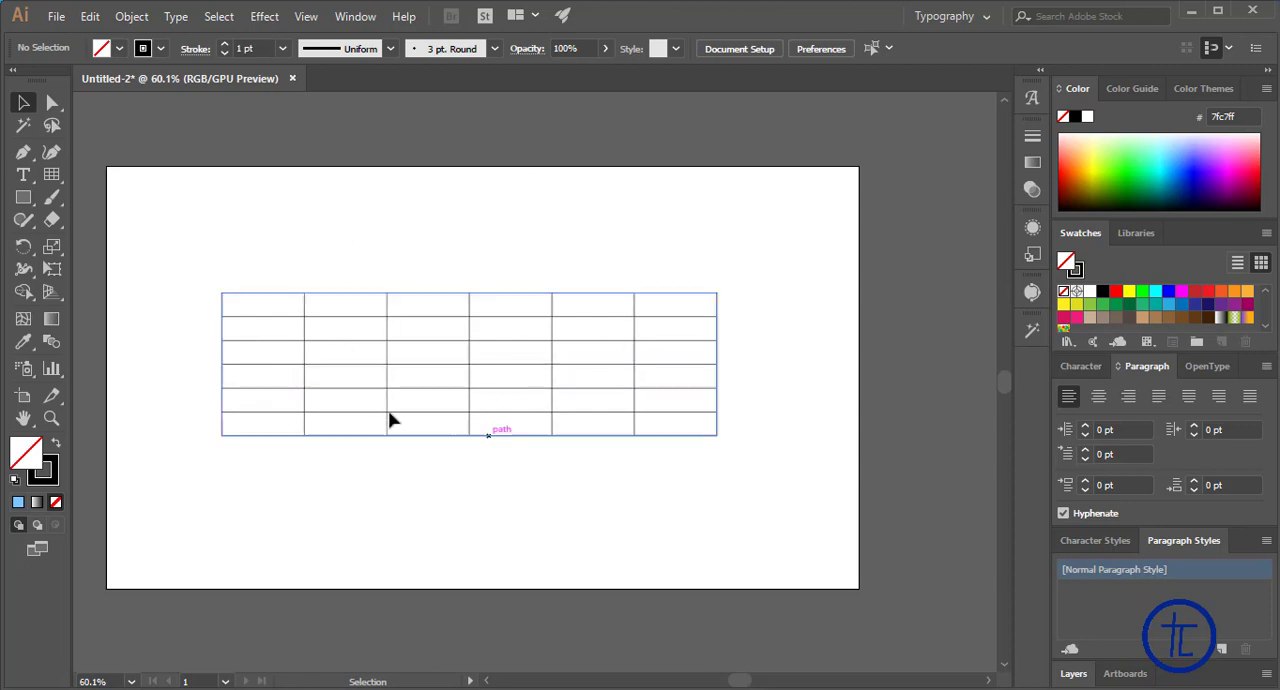
key("ctrl+a")
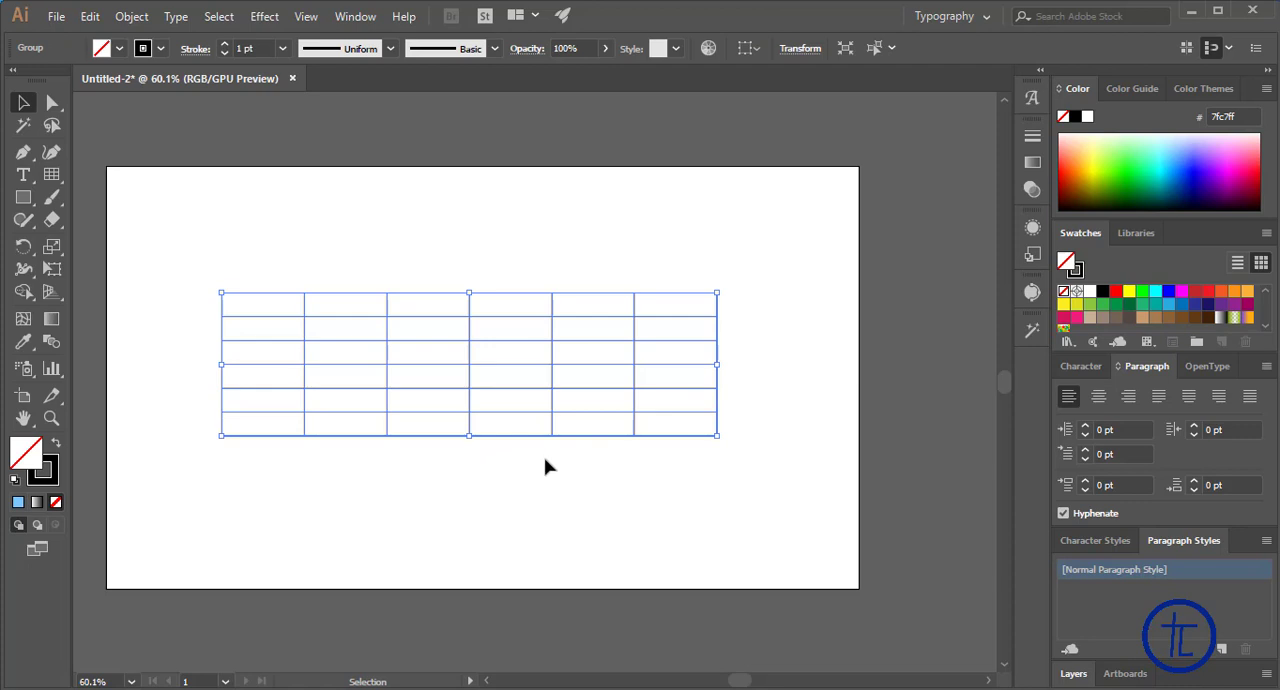
key("Delete")
Create an 878 x 254 px rectangular grid with 2 horizontal and 2 vertical dividers
left_click(51, 178)
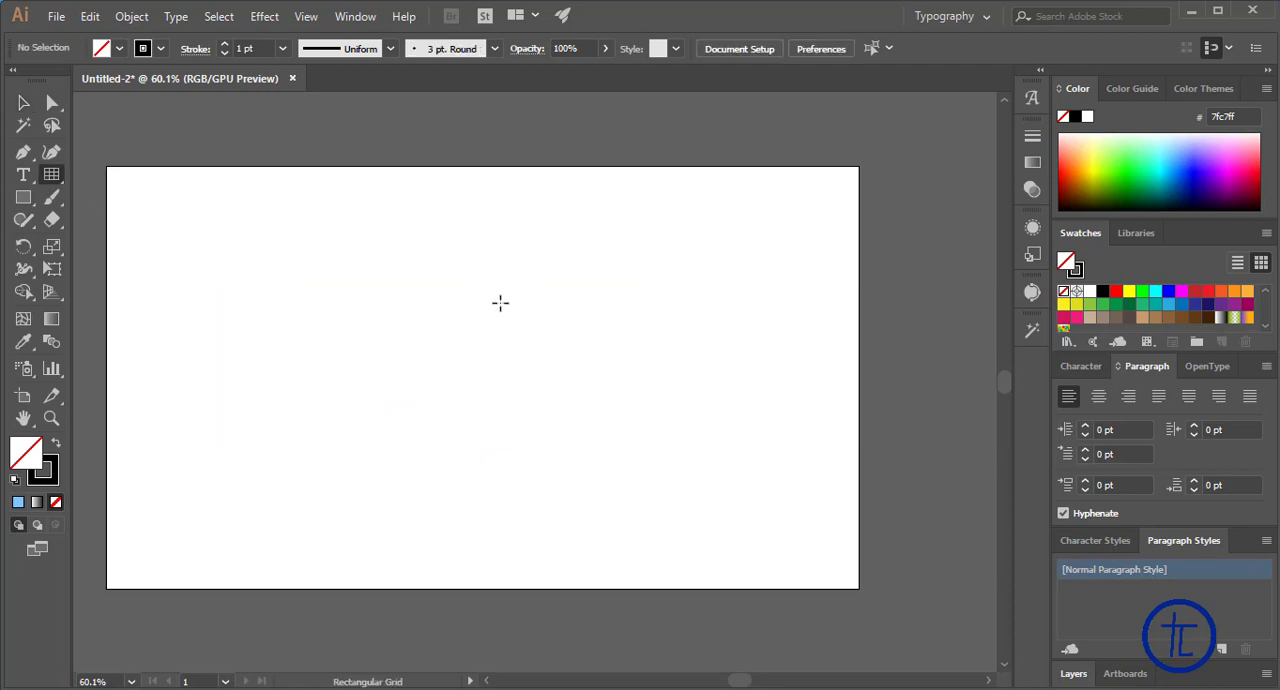
left_click(353, 272)
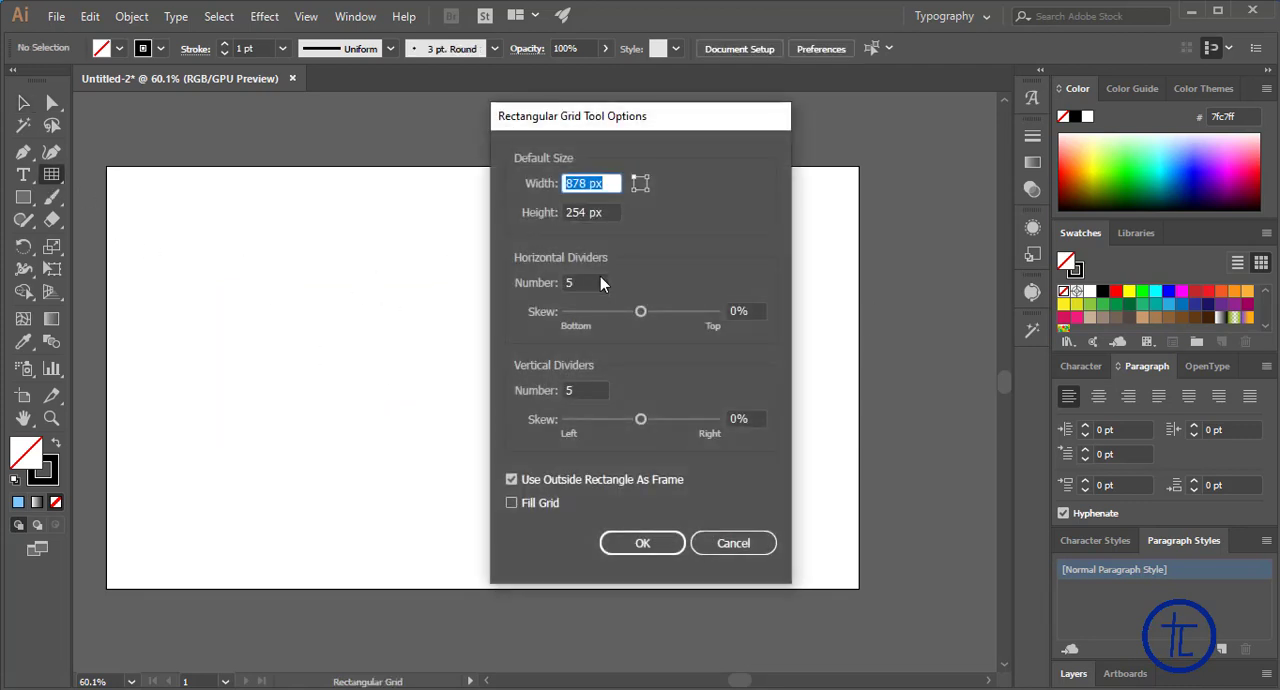
left_click(591, 283)
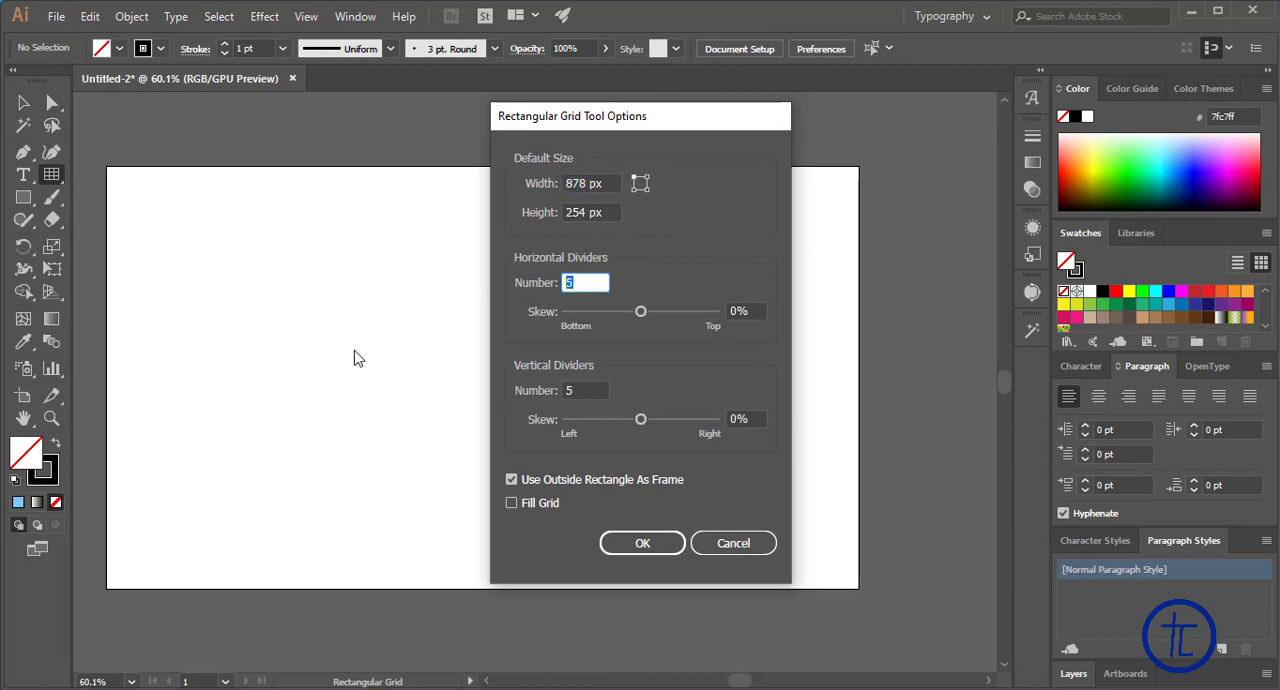
left_click(587, 391)
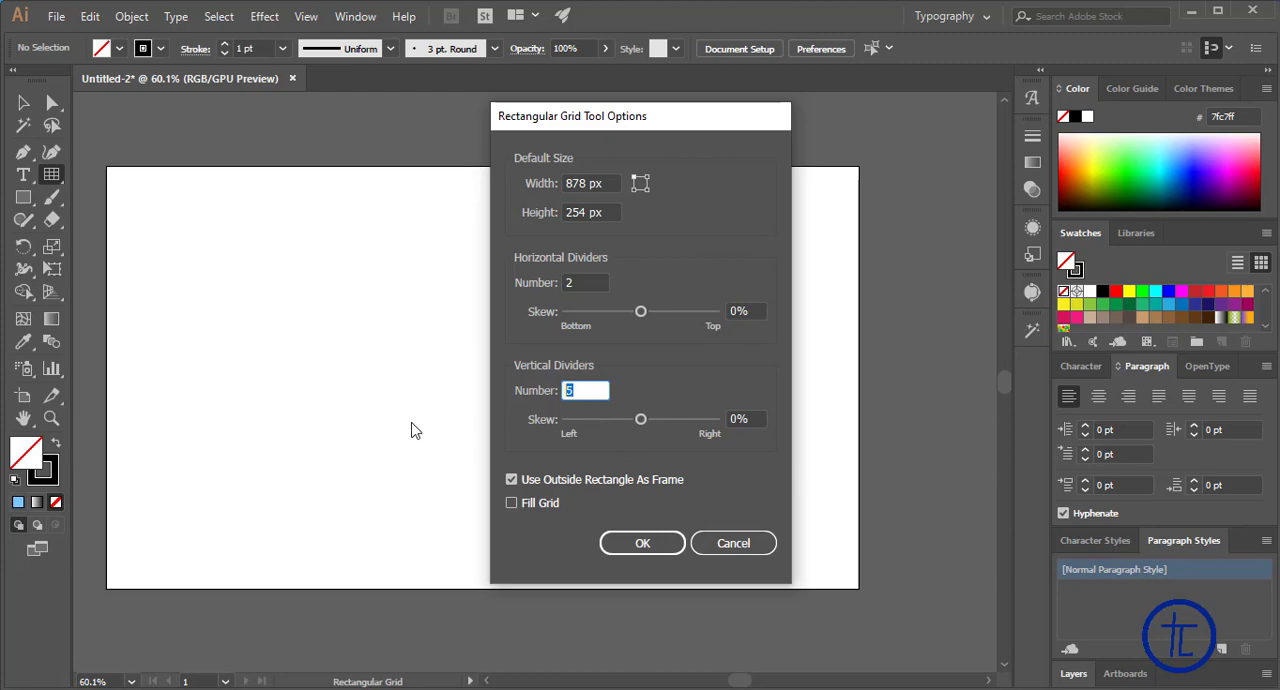
left_click(655, 544)
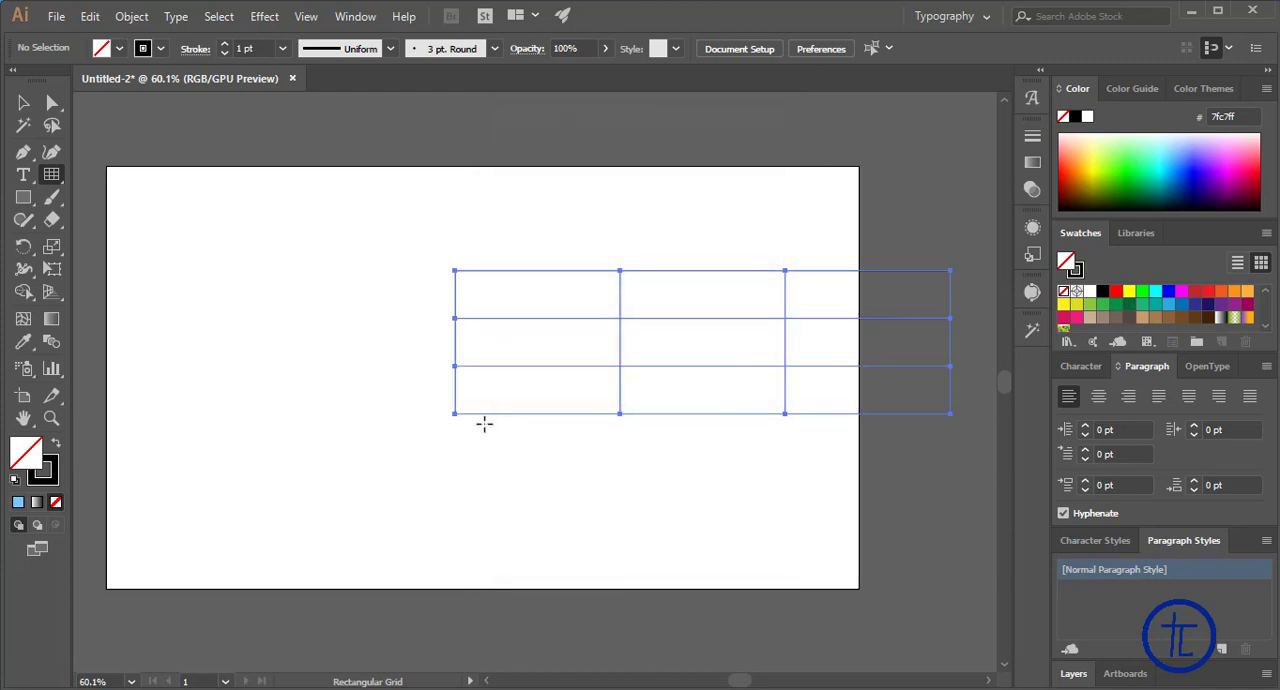
Move the three-by-three grid to the artboard's middle, try resizing it from its lower-right corner, and delete it
left_click(23, 102)
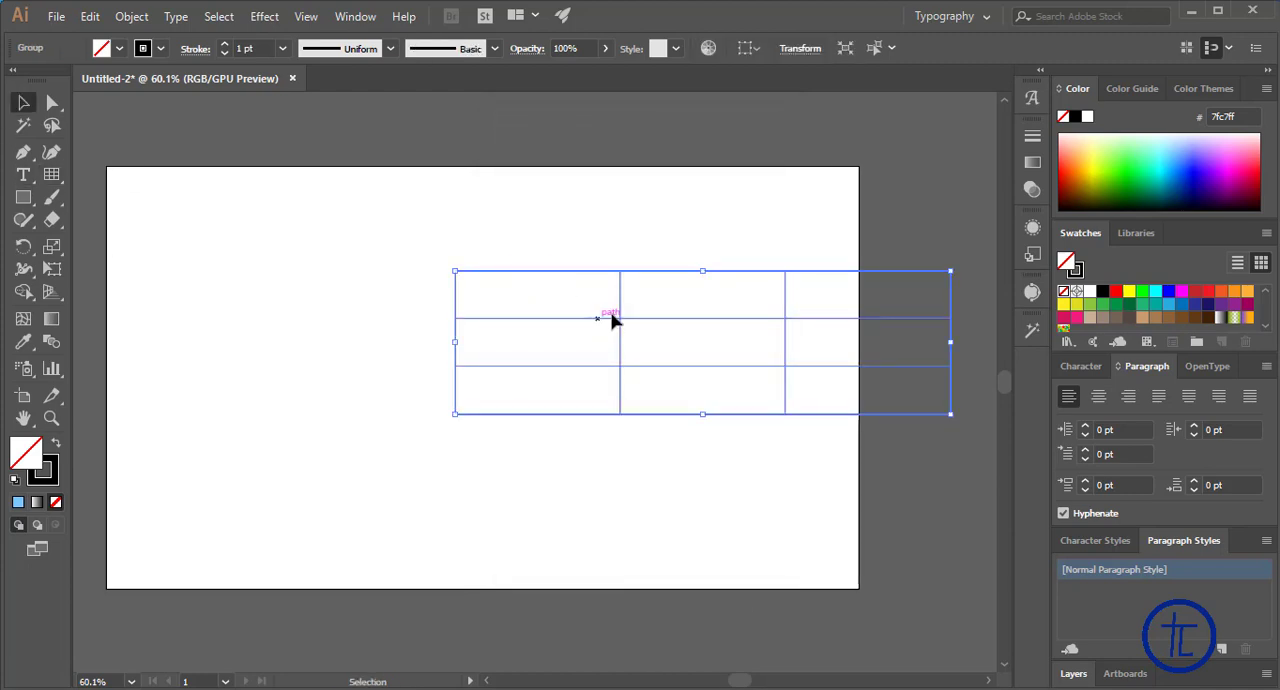
left_click_drag(620, 323, 414, 323)
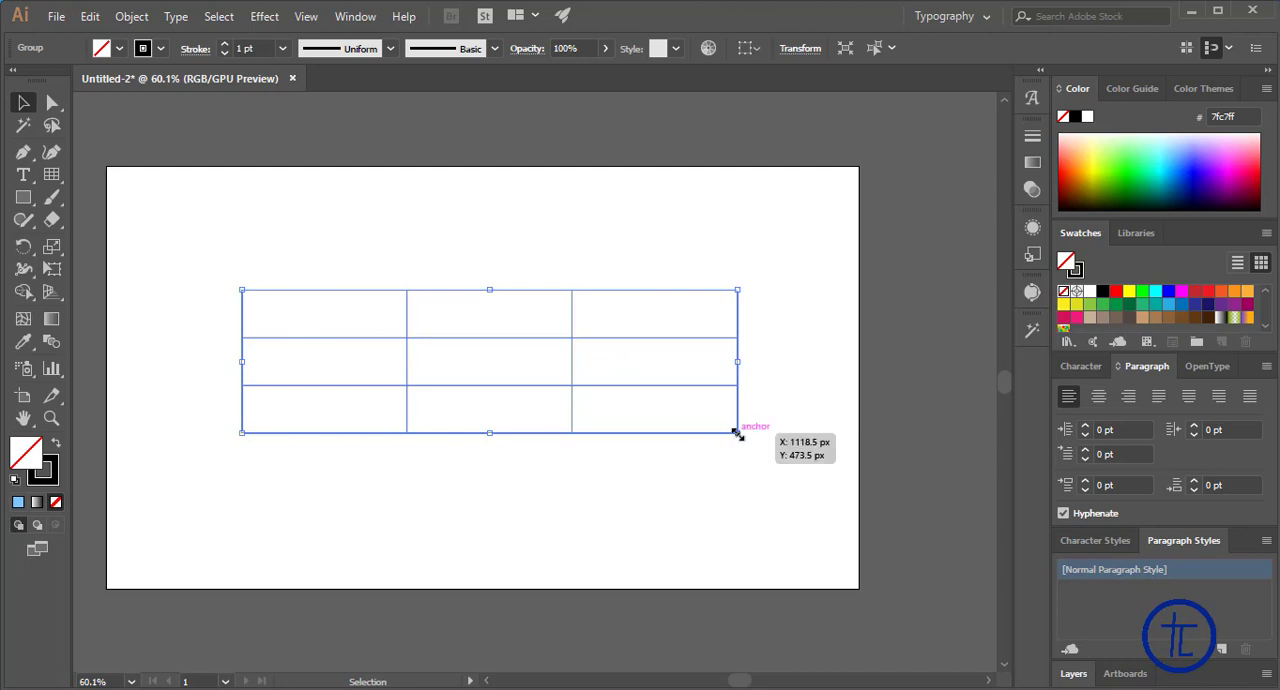
left_click_drag(737, 433, 598, 392)
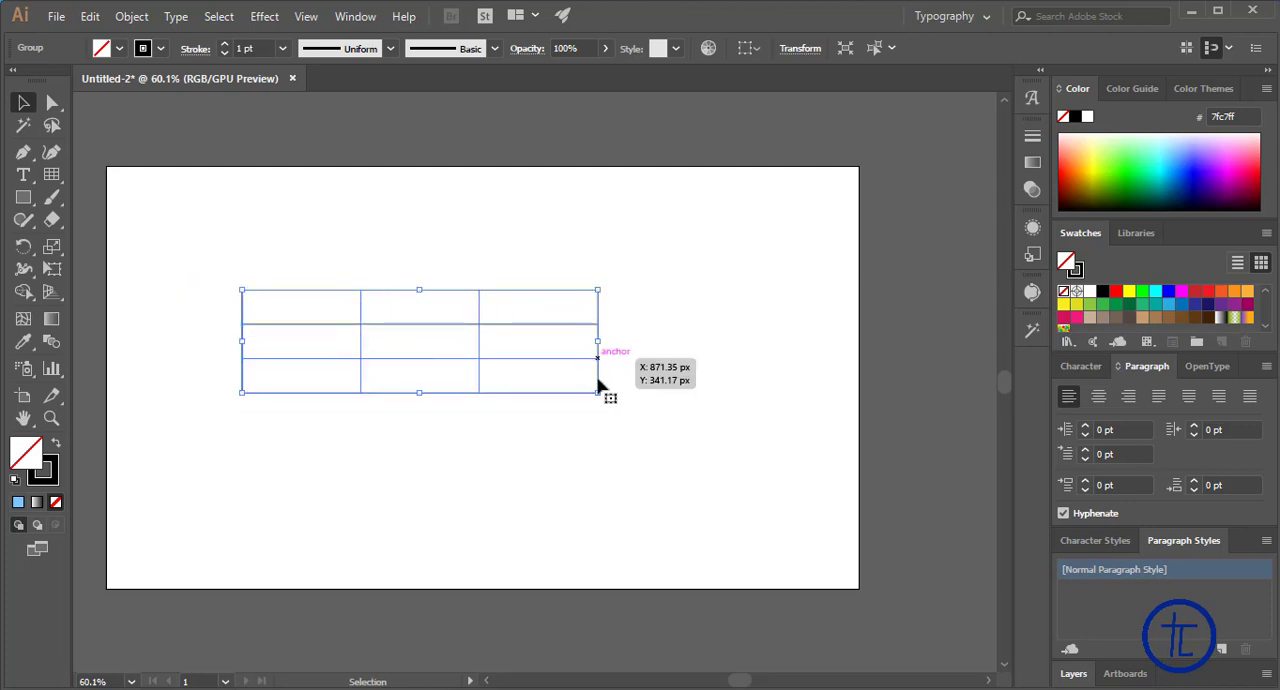
left_click_drag(597, 394, 610, 410)
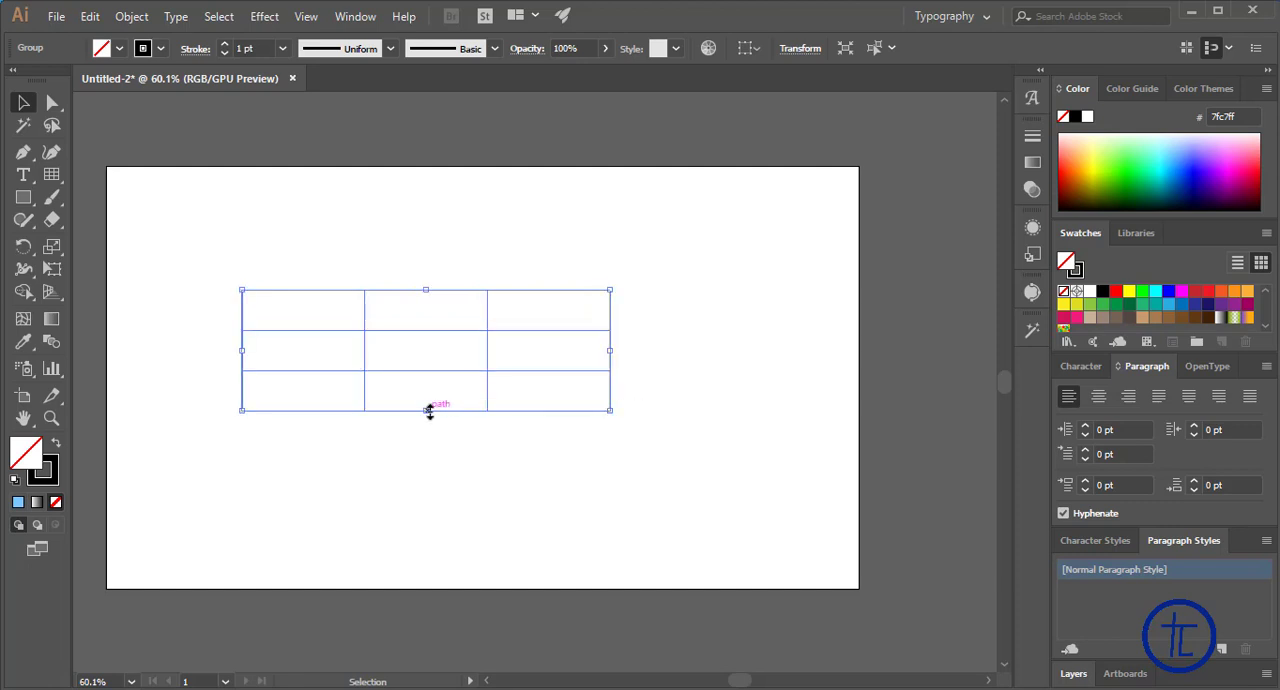
key("Delete")
Draw a large freehand rectangular grid with three rows and three columns across the upper part of the artboard, and deselect it
left_click(451, 285)
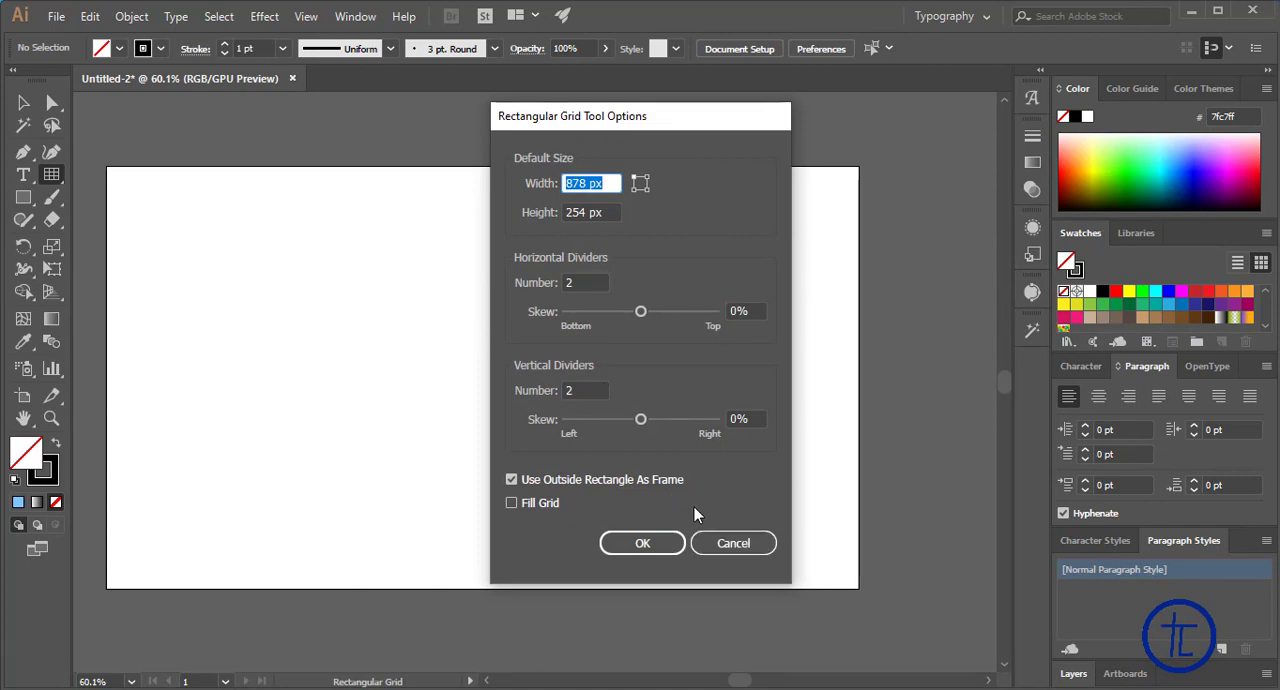
left_click(724, 543)
left_click_drag(189, 206, 776, 442)
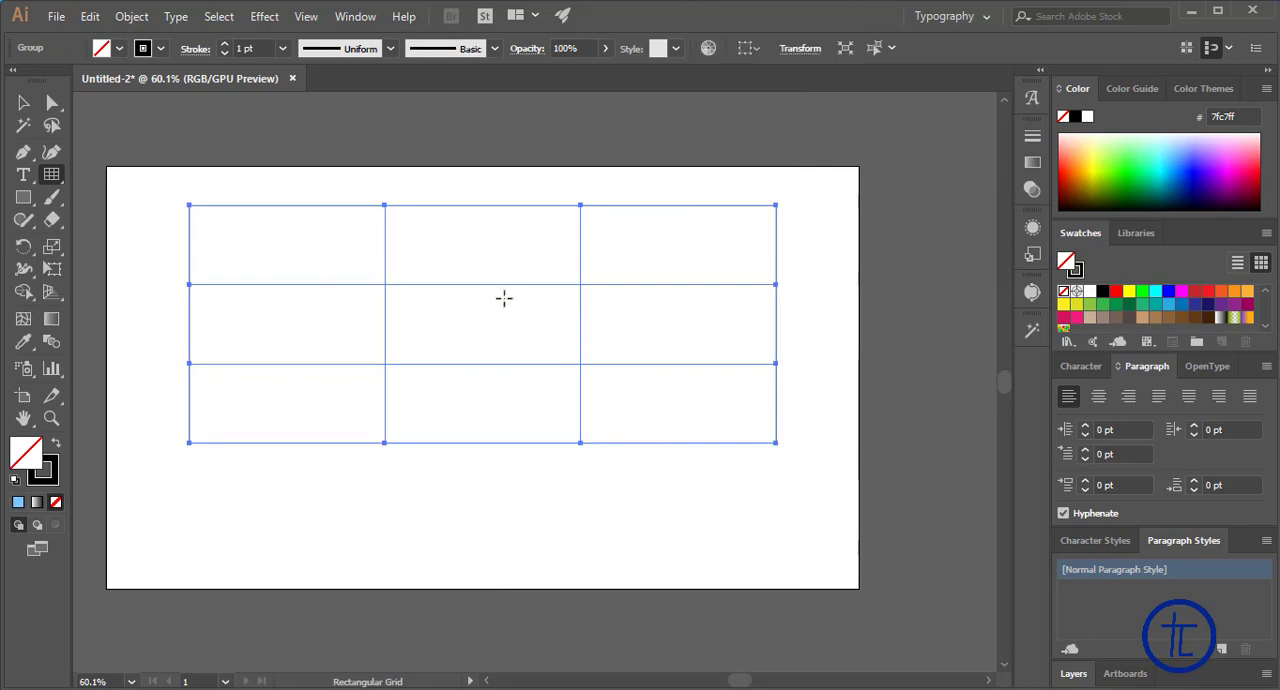
left_click(24, 102)
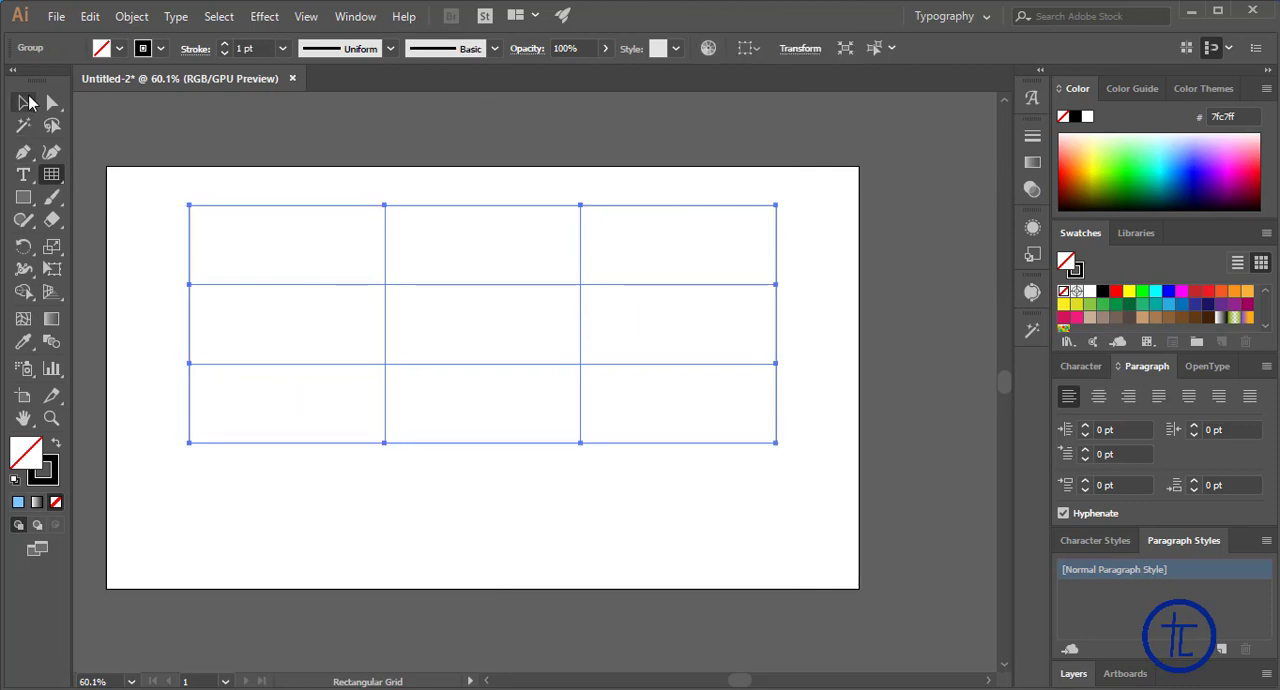
left_click(221, 490)
left_click(51, 174)
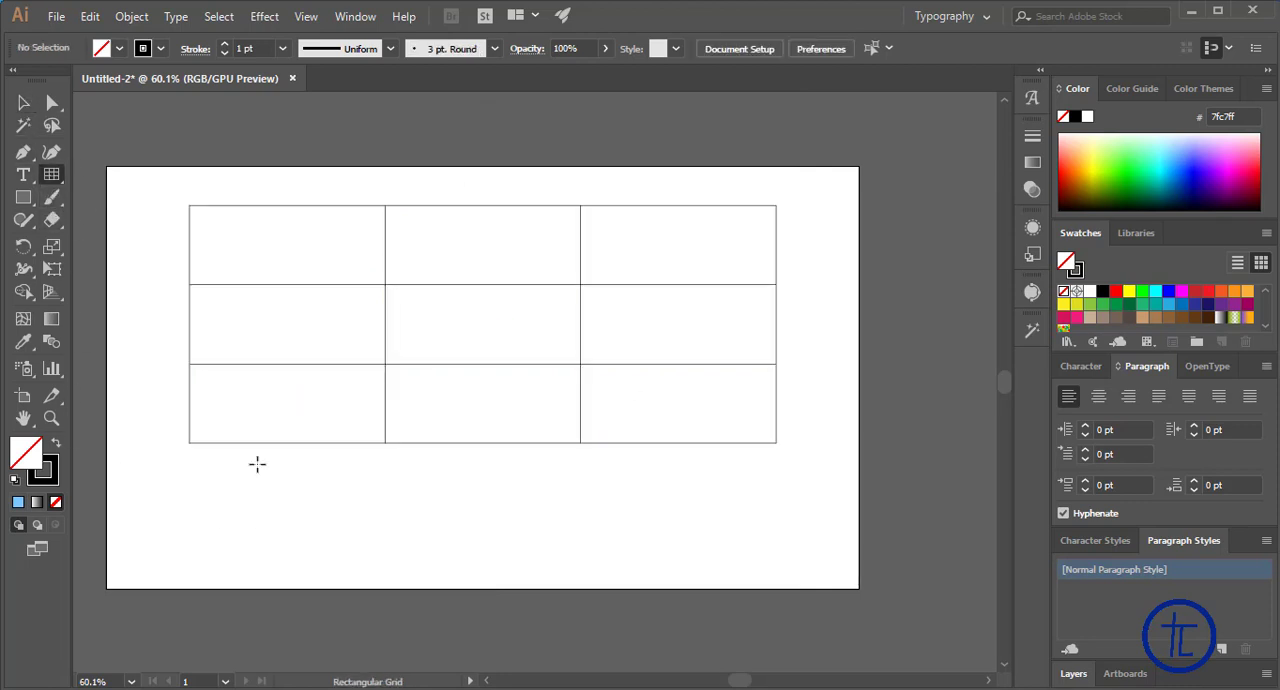
Replace the rectangular grid with a freehand polar grid with five radial dividers and no concentric dividers, left of the artboard's centre
left_click(391, 225)
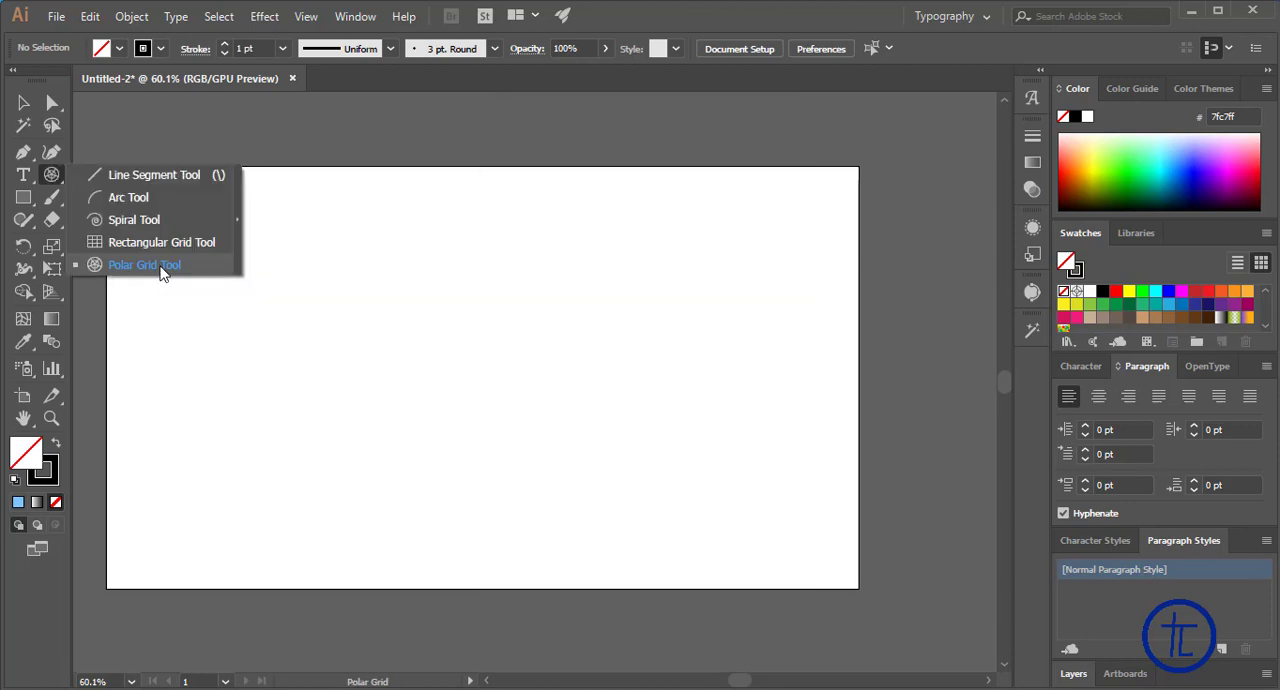
left_click(160, 266)
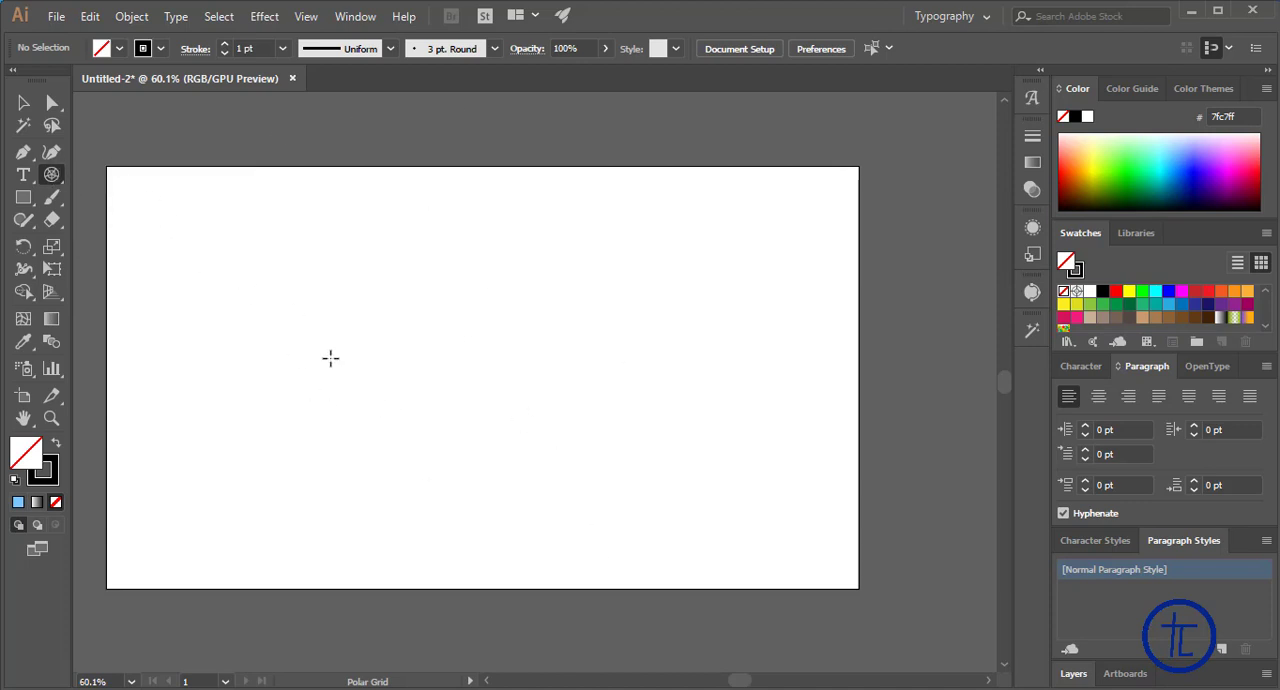
left_click_drag(297, 266, 542, 469)
key("shift")
key("shift")
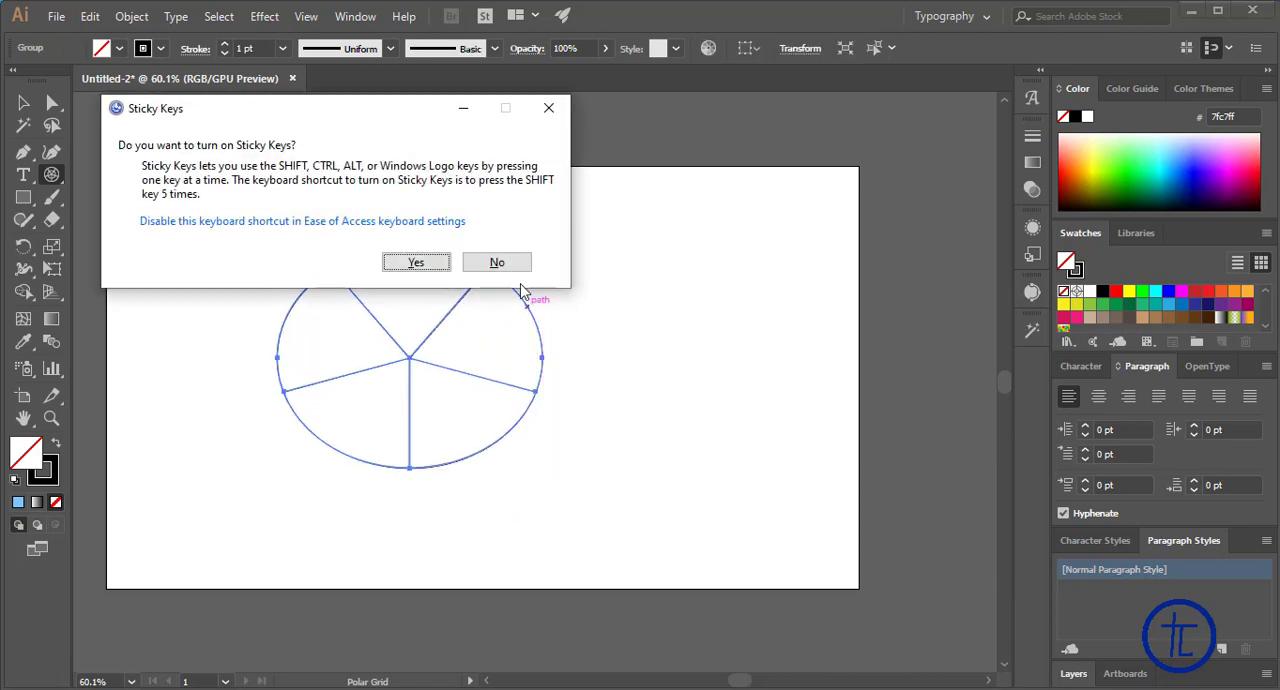
left_click(494, 262)
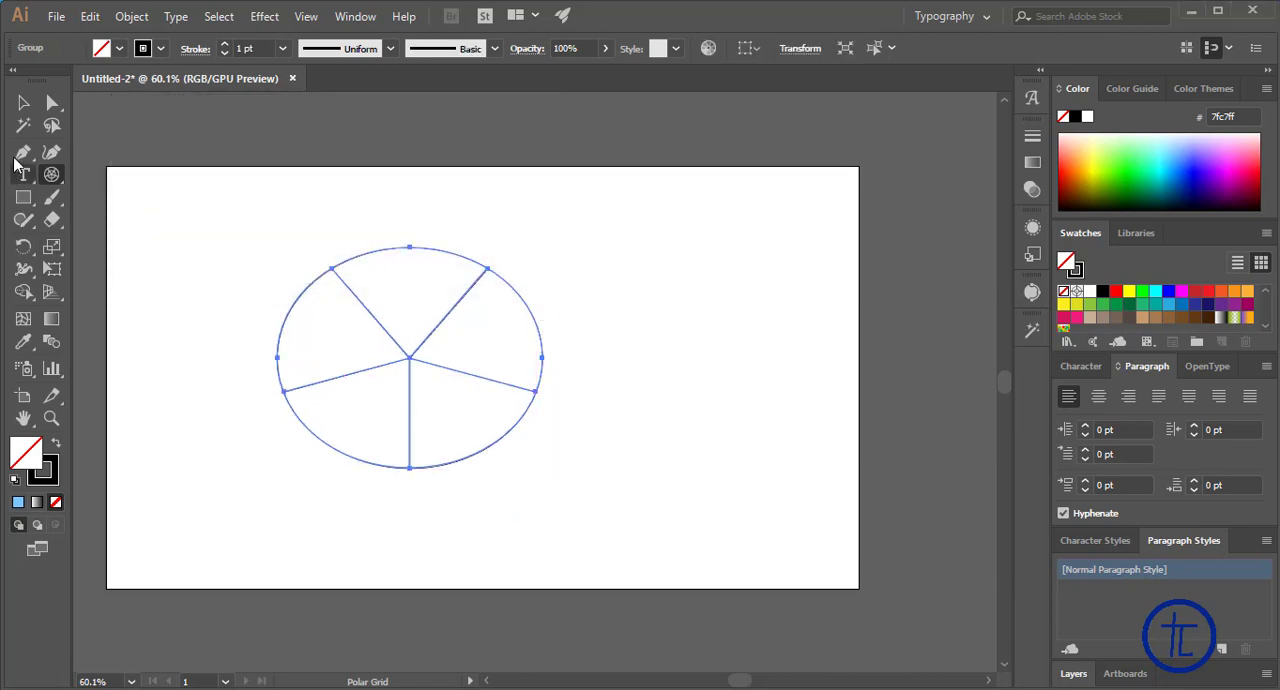
Start a second polar grid of about 466 x 450 px beside the first, raising and lowering its number of concentric dividers while drawing
left_click_drag(601, 277, 864, 533)
key("Up")
key("Up")
key("Up")
key("Up")
key("Down")
key("Down")
key("Down")
key("Up")
key("Up")
key("Up")
key("Up")
key("Up")
key("Up")
key("Up")
key("Up")
key("Up")
key("Up")
key("Up")
key("Up")
key("Up")
key("Up")
key("Up")
key("Up")
key("Up")
key("Up")
key("Down")
key("Down")
key("Down")
key("Down")
key("Down")
key("Down")
key("Down")
key("Down")
key("Down")
key("Down")
key("Down")
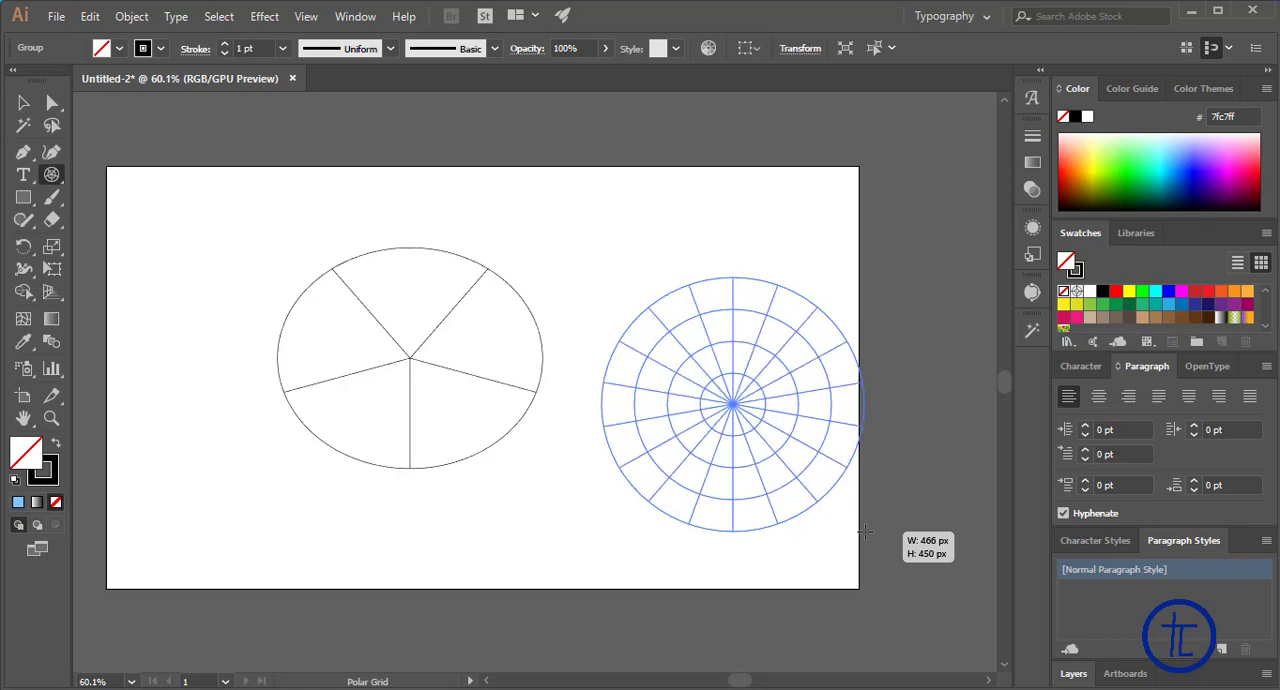
Enlarge the polar grid being drawn to about 632 x 664 px, varying its radial dividers and increasing it to 164 radial and 94 concentric dividers
left_click_drag(870, 540, 960, 653)
key("Left")
key("Left")
key("Left")
key("Left")
key("Left")
key("Left")
key("Left")
key("Left")
key("Left")
key("Left")
key("Left")
key("Left")
key("Left")
key("Left")
key("Left")
key("Left")
key("Left")
key("Left")
key("Left")
key("Left")
key("Left")
key("Left")
key("Left")
key("Left")
key("Left")
key("Left")
key("Left")
key("Left")
key("Right")
key("Right")
key("Right")
key("Right")
key("Right")
key("Right")
key("Right")
key("Right")
key("Right")
key("Right")
key("Right")
key("Right")
key("Right")
key("Right")
key("Right")
key("Right")
key("Right")
key("Right")
key("Right")
key("Right")
key("Left")
key("Left")
key("Left")
key("Left")
key("Left")
key("Left")
key("Left")
key("Left")
key("Left")
key("Left")
key("Left")
key("Left")
key("Left")
key("Left")
key("Left")
key("Left")
key("Left")
key("Left")
key("Left")
key("Left")
key("Right")
key("Right")
key("Right")
key("Right")
key("Right")
key("Right")
key("Right")
key("Right")
key("Right")
key("Right")
key("Right")
key("Right")
key("Right")
key("Right")
key("Right")
key("Right")
key("Right")
key("Right")
key("Right")
key("Right")
key("Right")
key("Right")
key("Right")
key("Right")
key("Right")
key("Up")
key("Up")
key("Up")
key("Up")
key("Up")
key("Up")
key("Up")
key("Up")
key("Up")
key("Up")
key("Up")
key("Up")
key("Up")
key("Up")
key("Up")
key("Up")
key("Up")
key("Up")
key("Up")
key("Up")
key("Up")
key("Up")
key("Up")
key("Up")
key("Up")
key("Up")
key("Up")
key("Up")
key("Up")
key("Up")
key("Up")
key("Up")
key("Up")
key("Up")
key("Up")
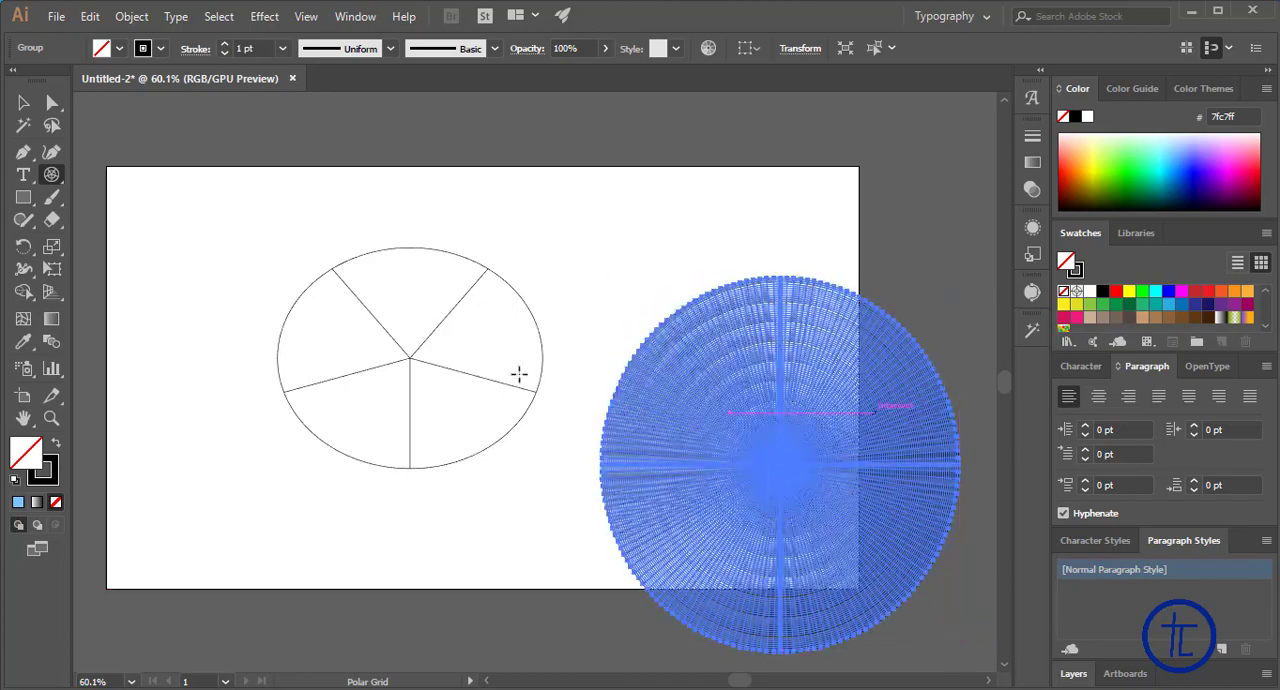
Move the dense polar grid around the artboard and delete it
key("v")
left_click_drag(822, 472, 551, 371)
left_click_drag(611, 297, 675, 342)
key("Delete")
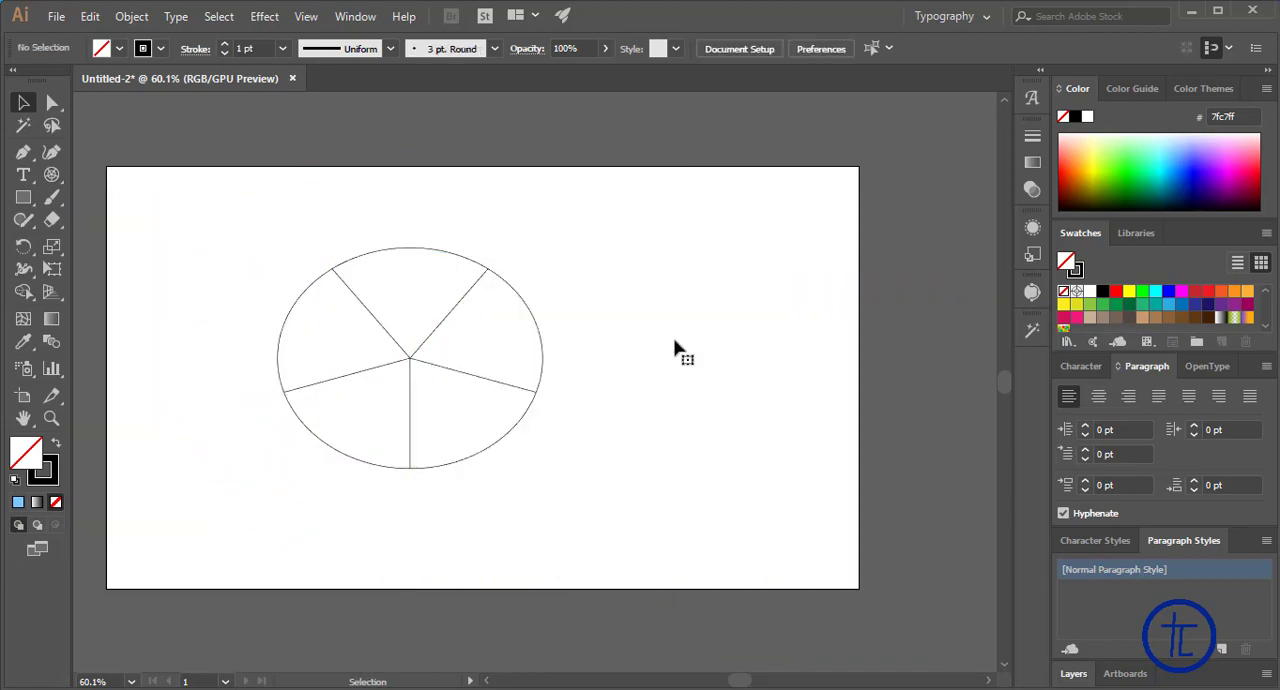
Create a 632 x 664 px polar grid with 5 concentric and 5 radial dividers, starting beside the existing grid
left_click(52, 175)
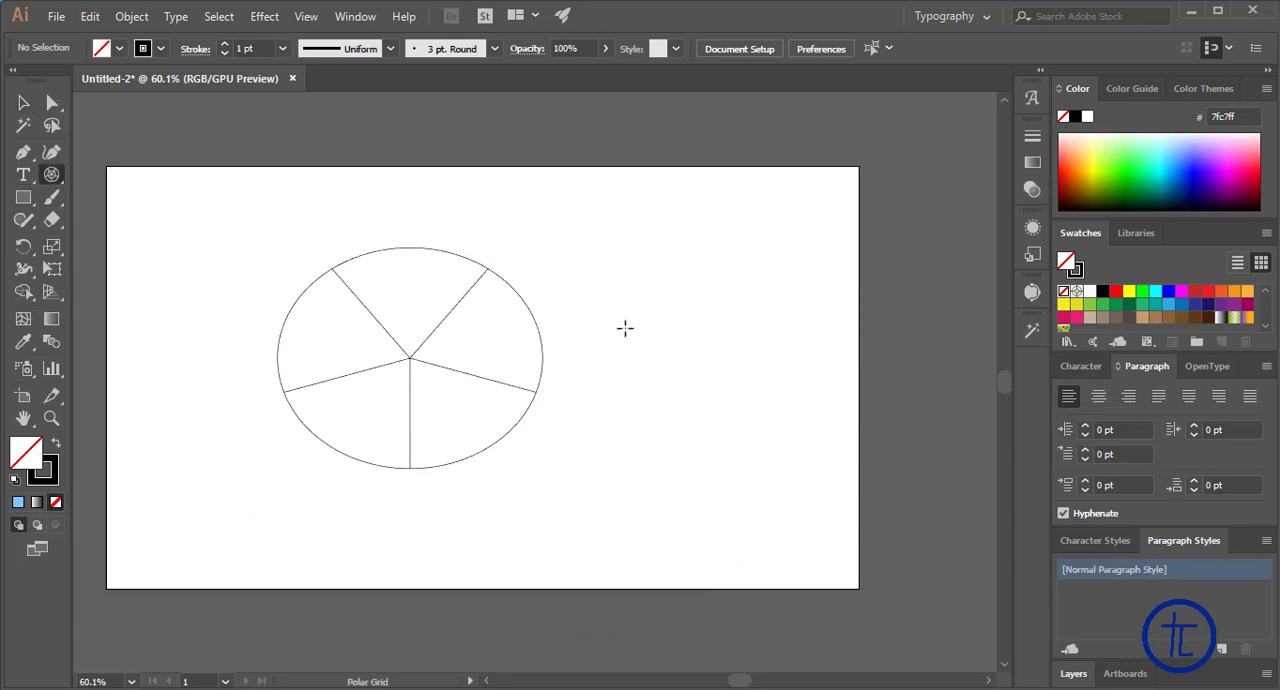
left_click(625, 328)
double_click(588, 283)
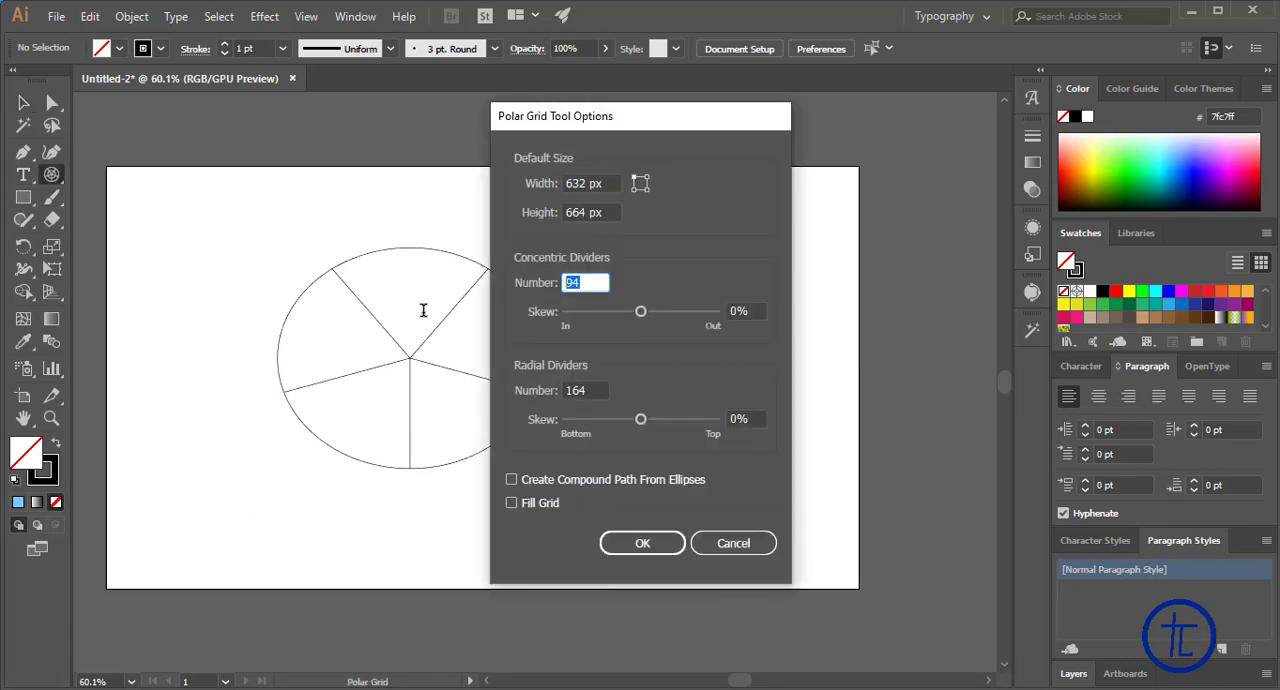
type("5")
double_click(588, 390)
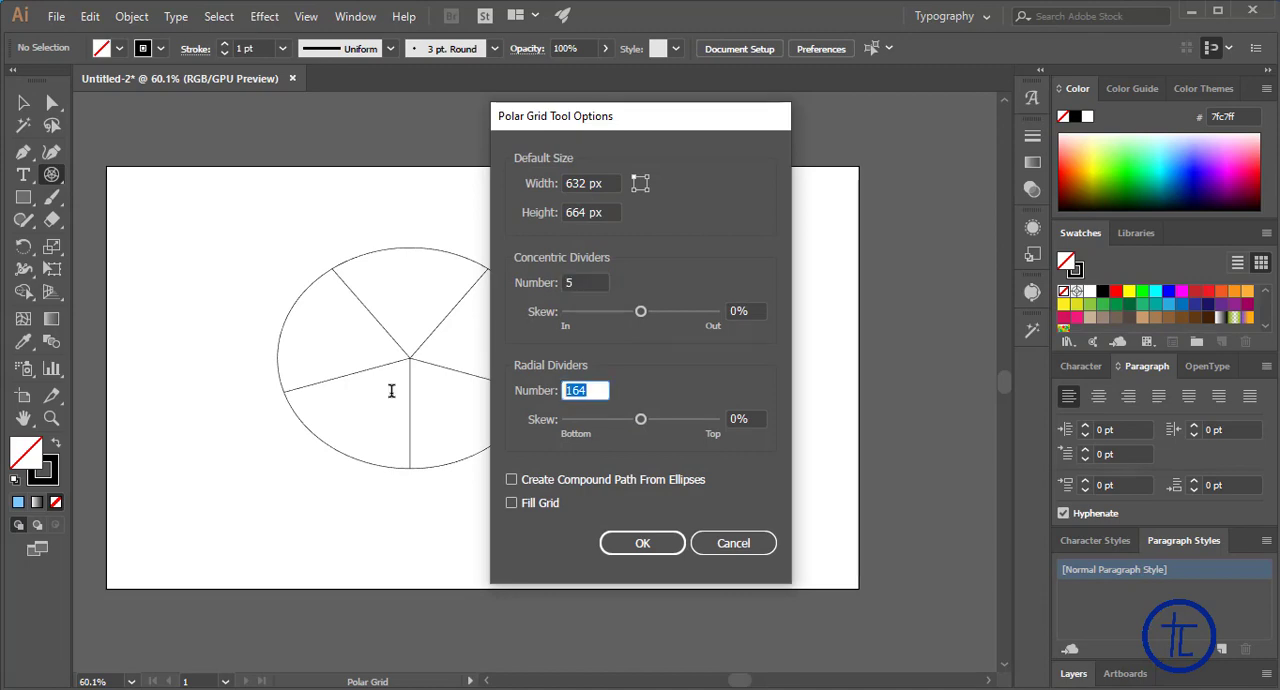
type("5")
left_click(671, 548)
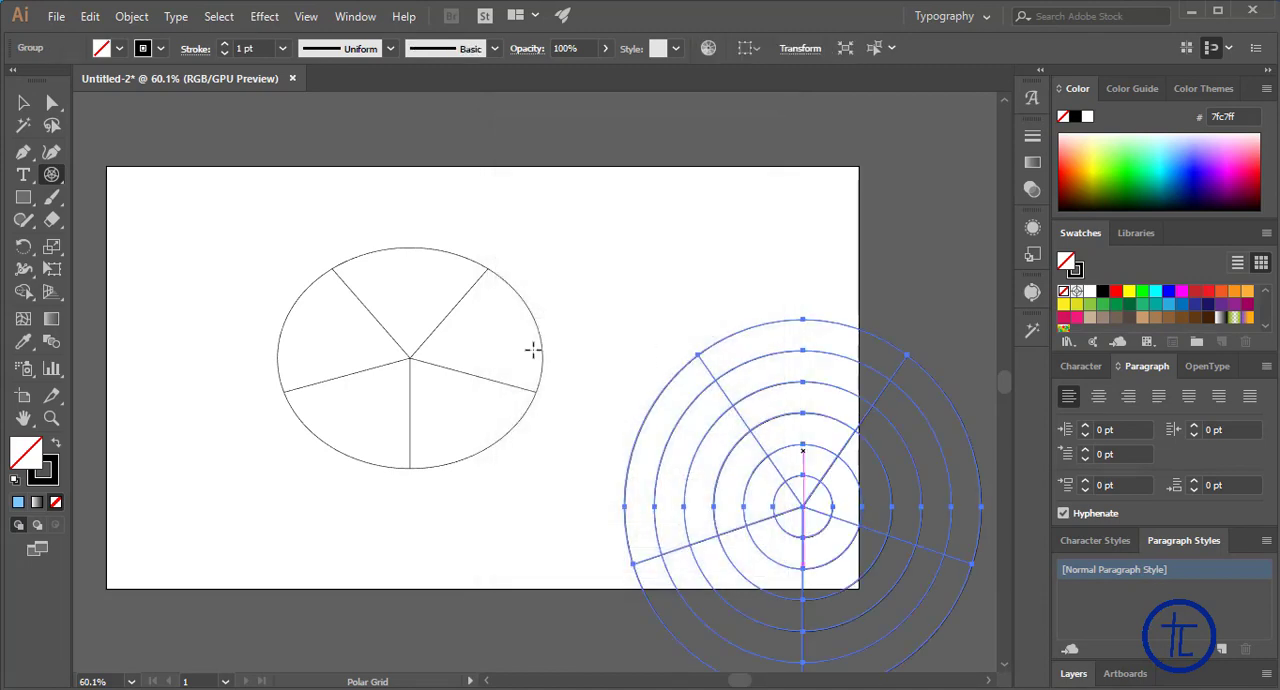
Move both polar grids together up and to the left so the ringed grid sits near the artboard's middle, and deselect them
left_click(23, 102)
left_click_drag(808, 536, 497, 286)
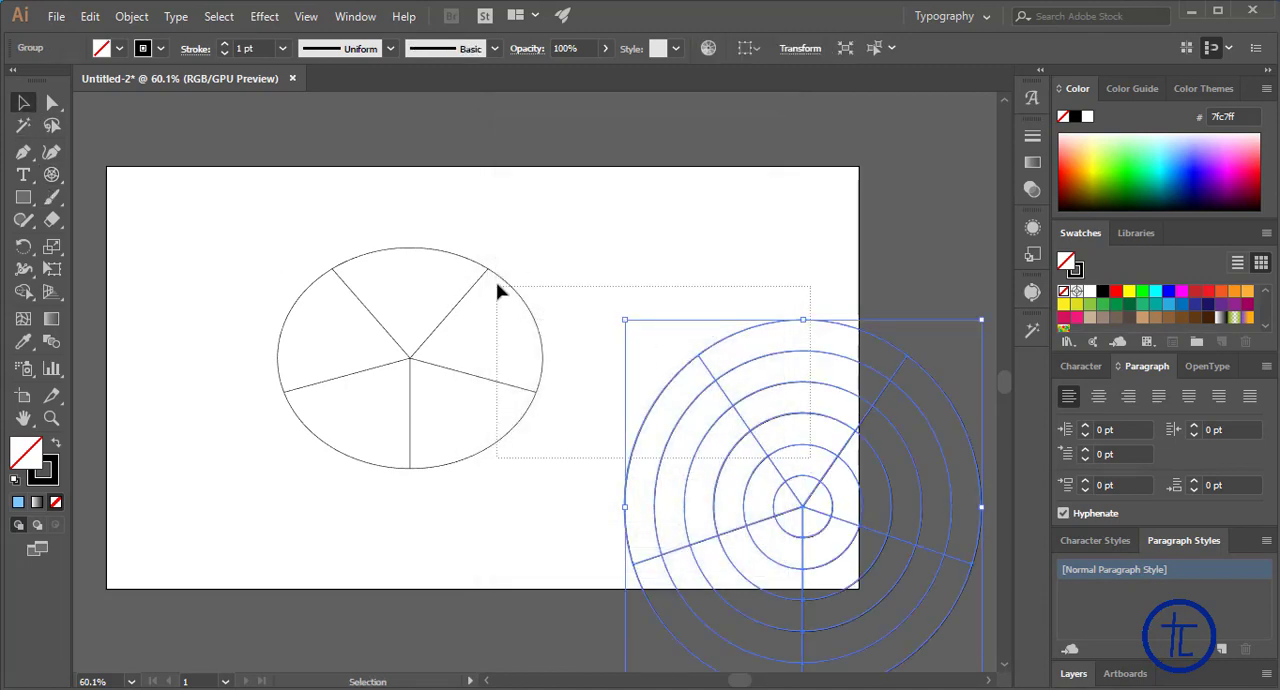
left_click_drag(720, 393, 497, 290)
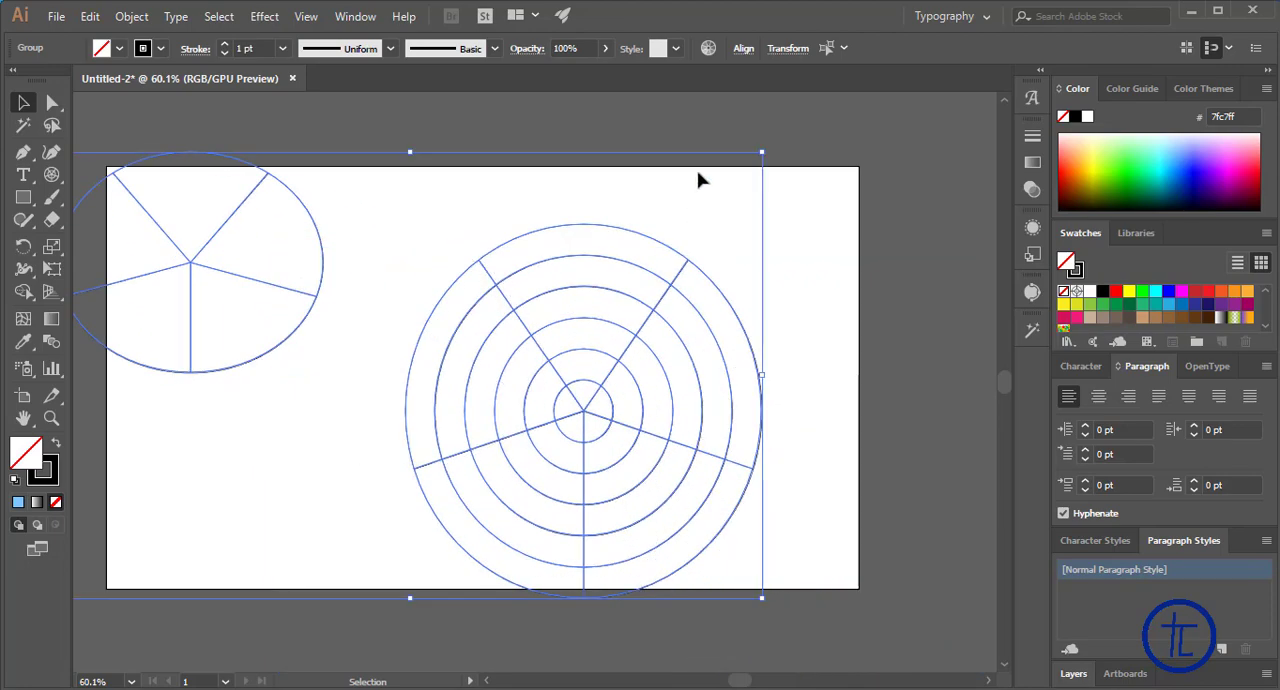
left_click(745, 190)
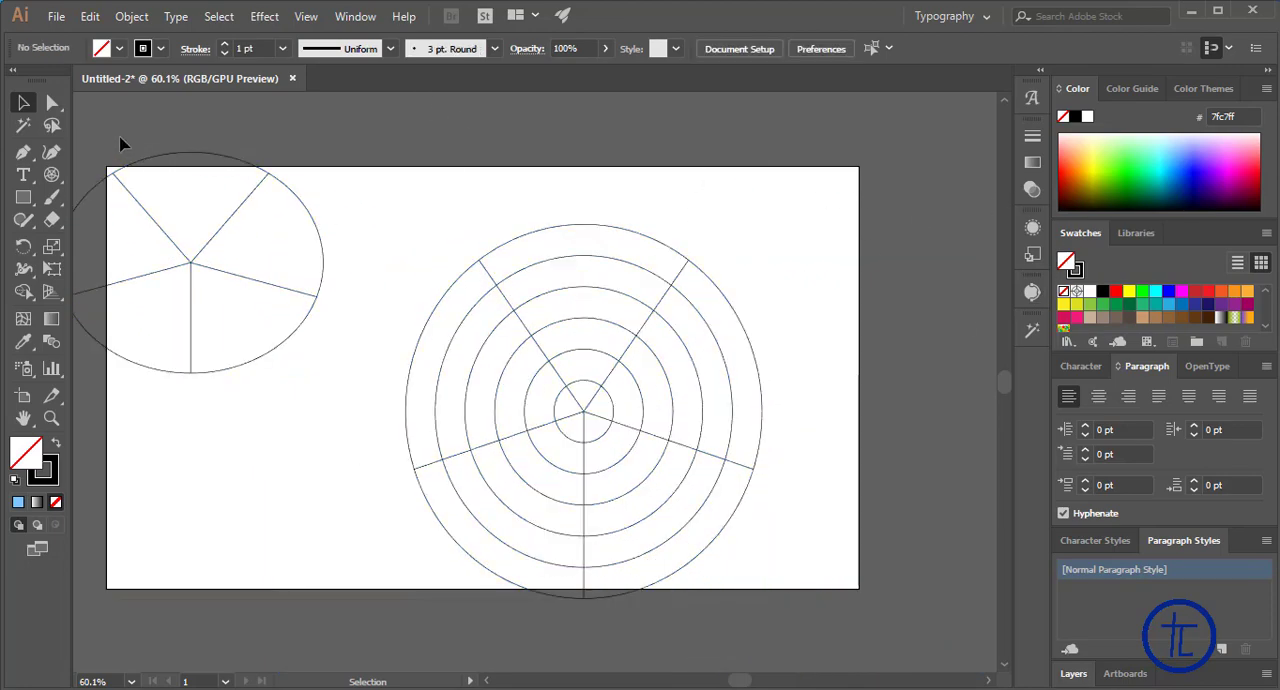
Fill the ringed polar grid with blue 1b00b0 and move the two grids apart, placing the five-sector grid on the artboard's left half
left_click(592, 260)
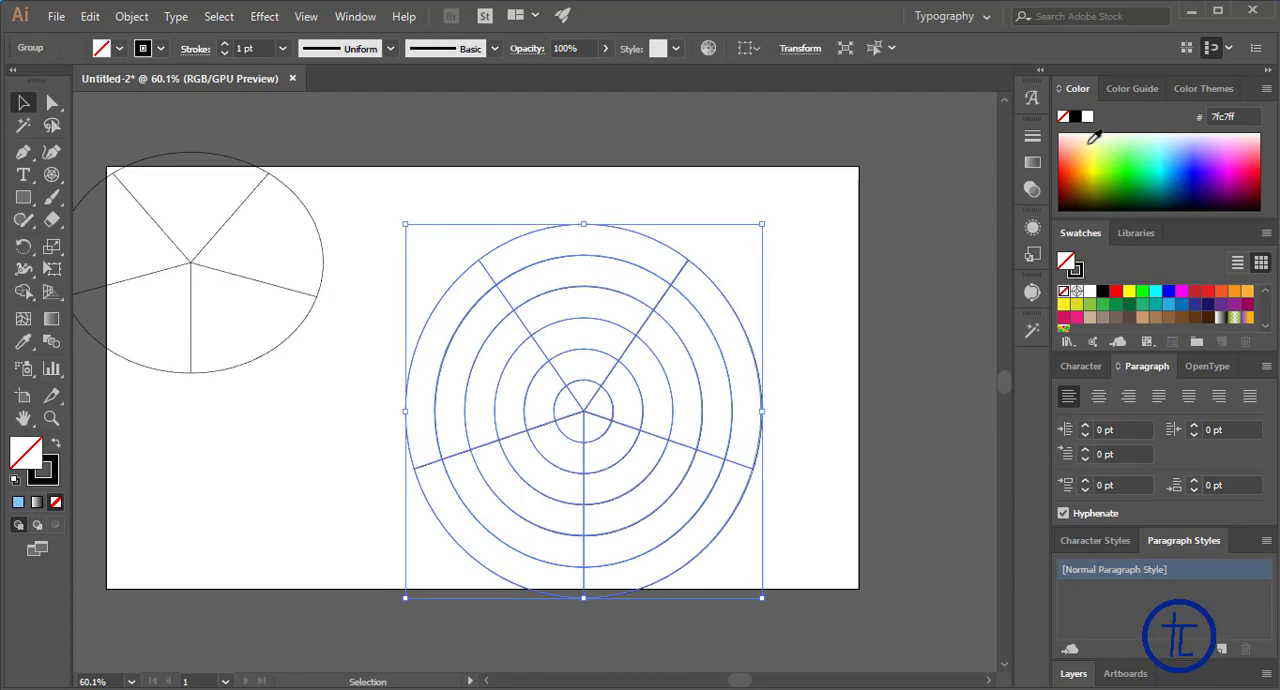
left_click(1148, 170)
left_click(1202, 180)
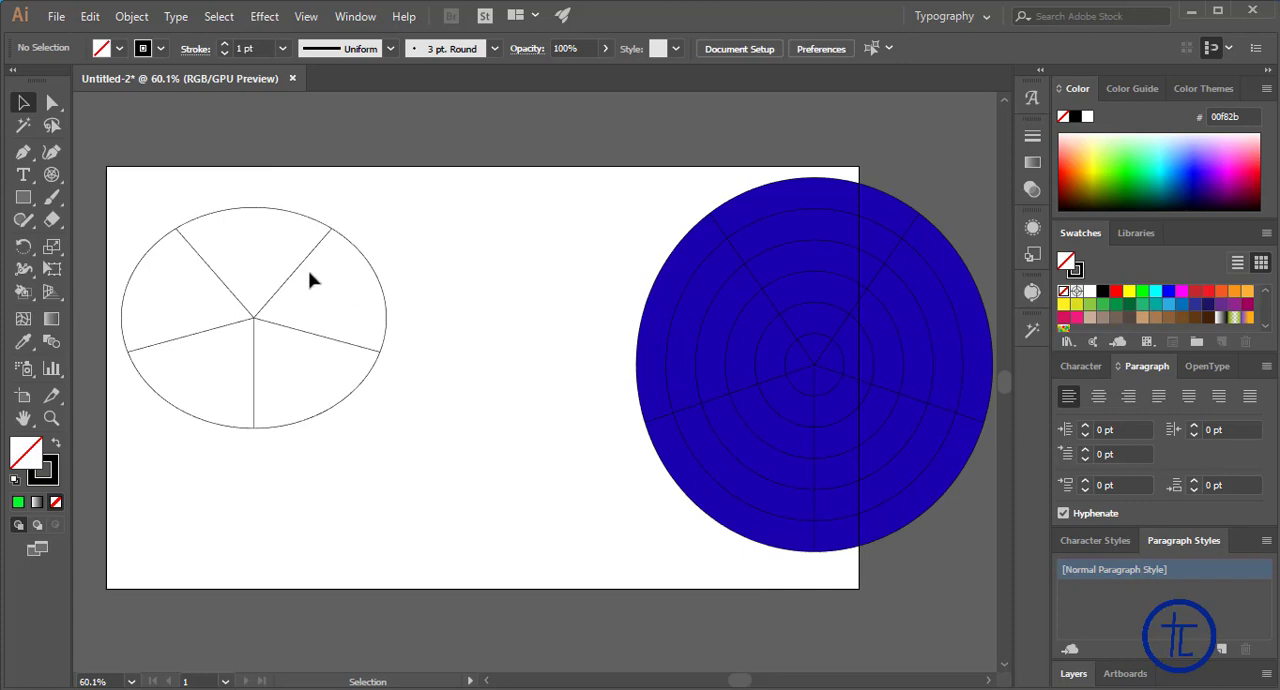
left_click_drag(303, 268, 381, 288)
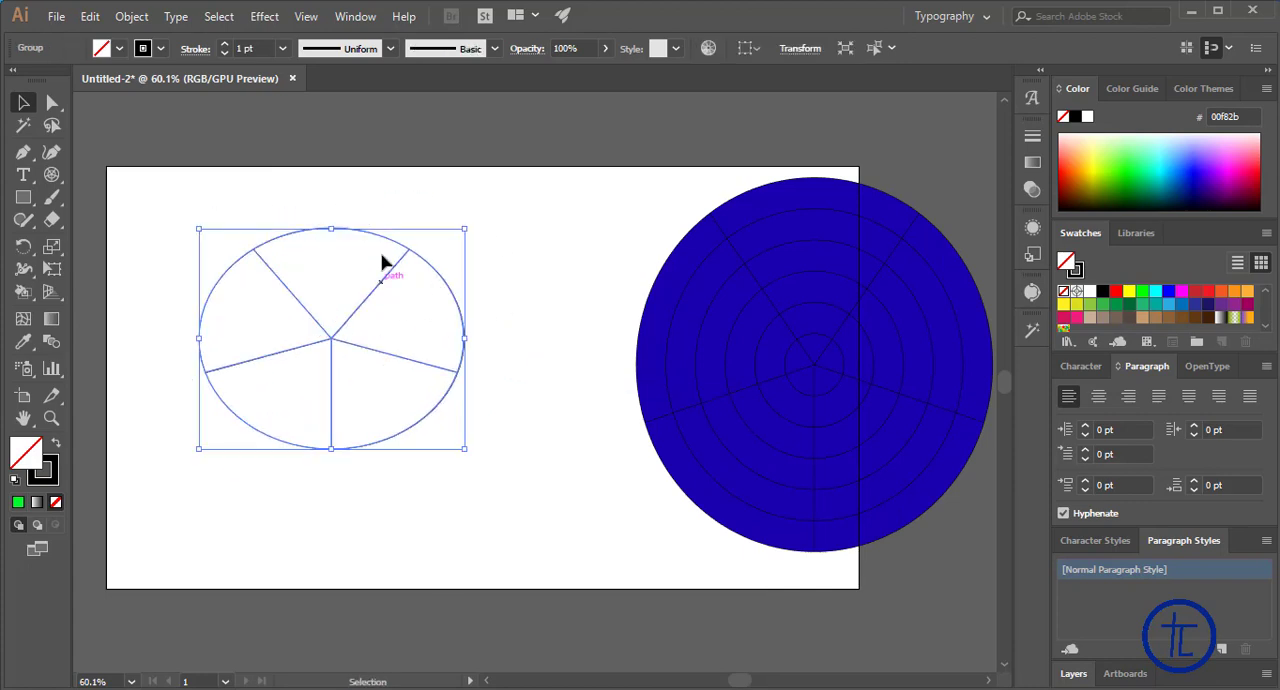
left_click(563, 258)
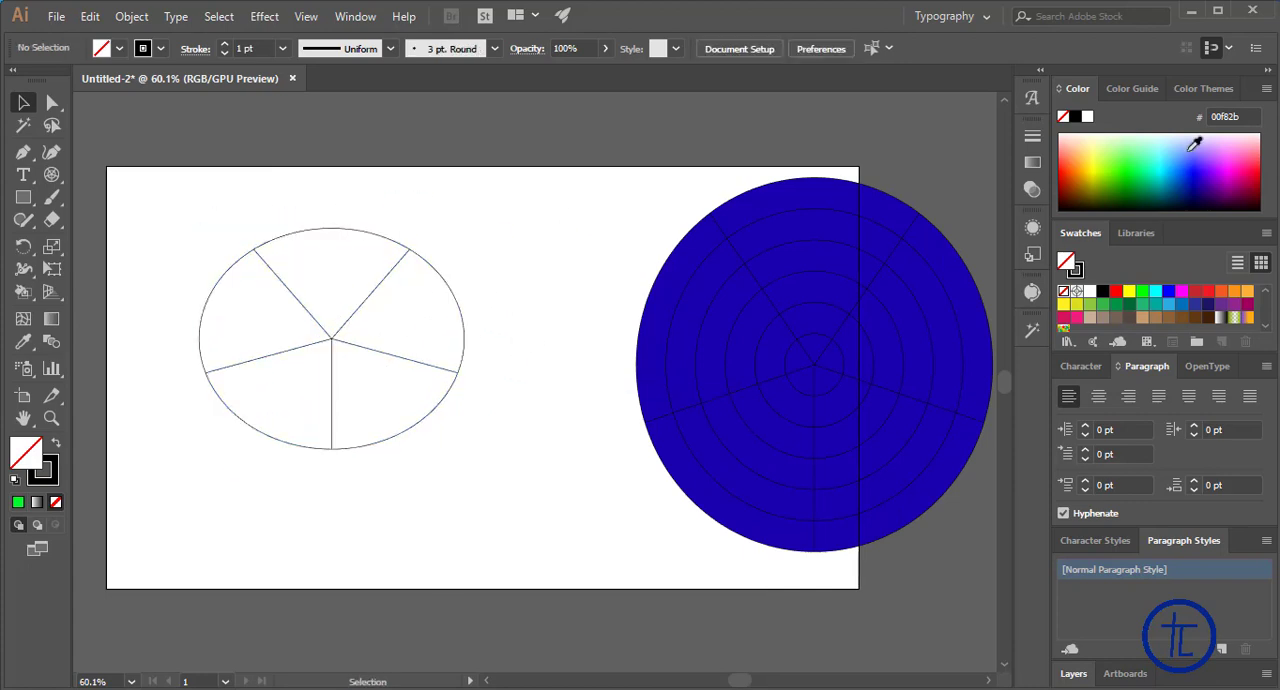
left_click(1130, 165)
left_click(1129, 157)
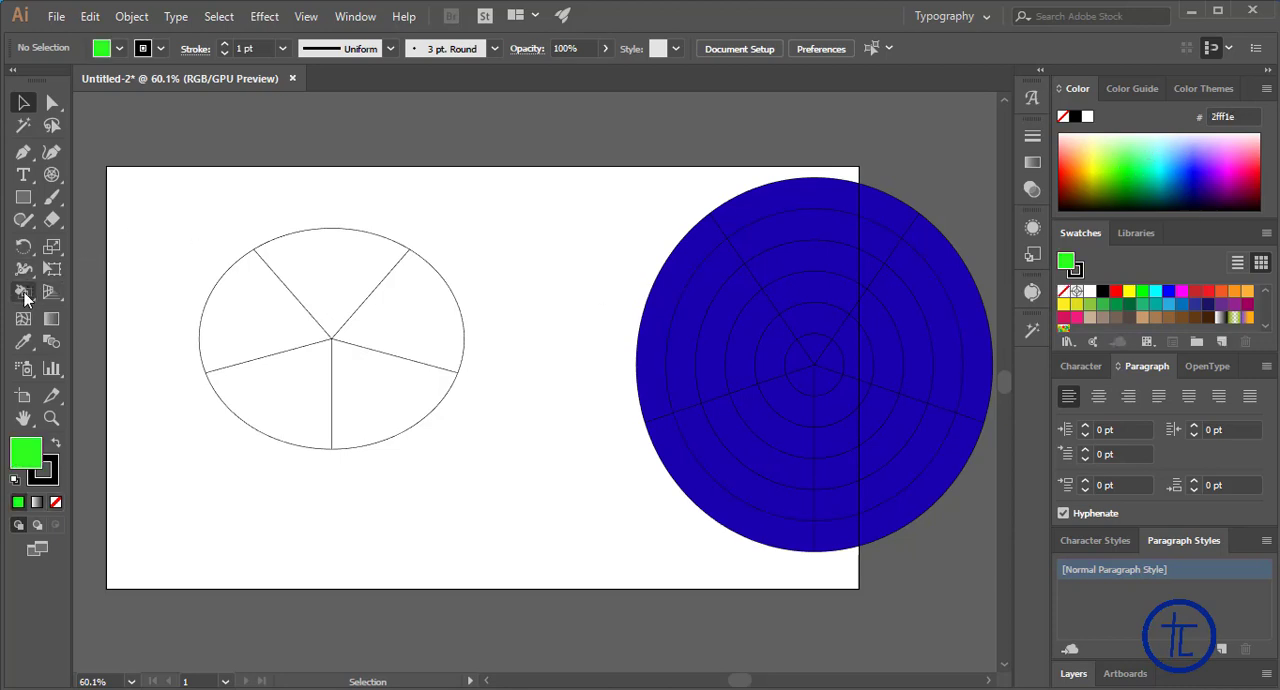
left_click_drag(24, 293, 108, 325)
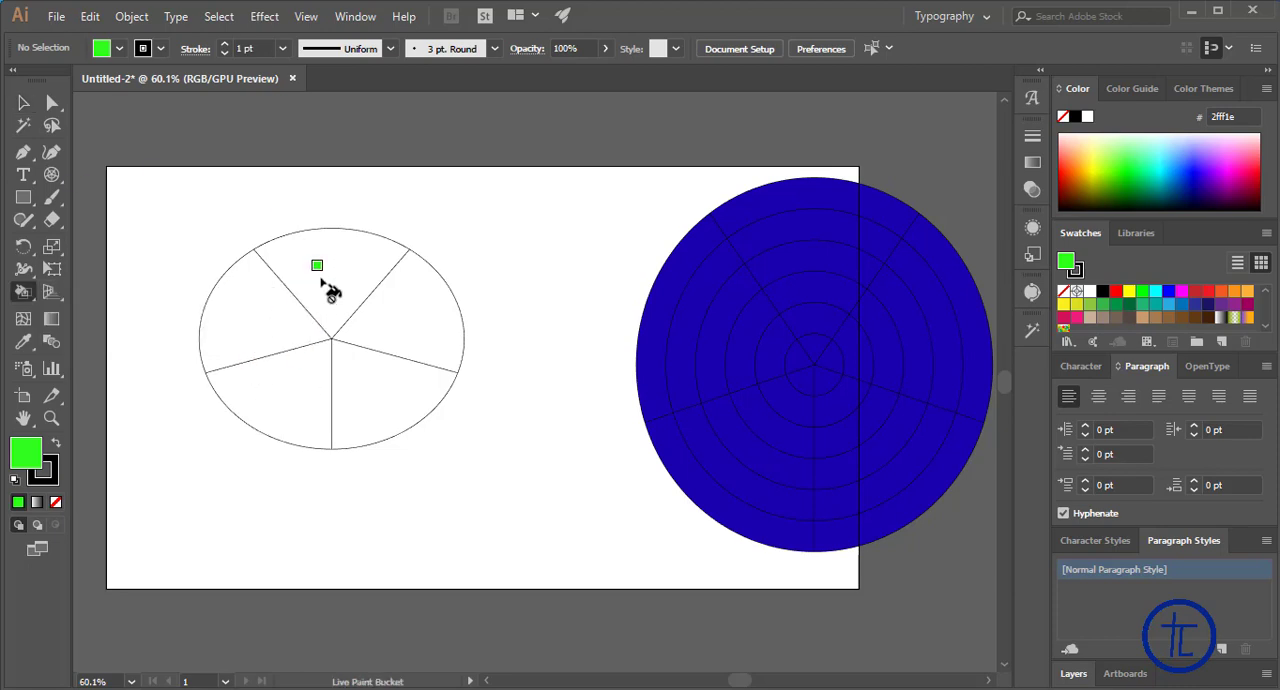
key("v")
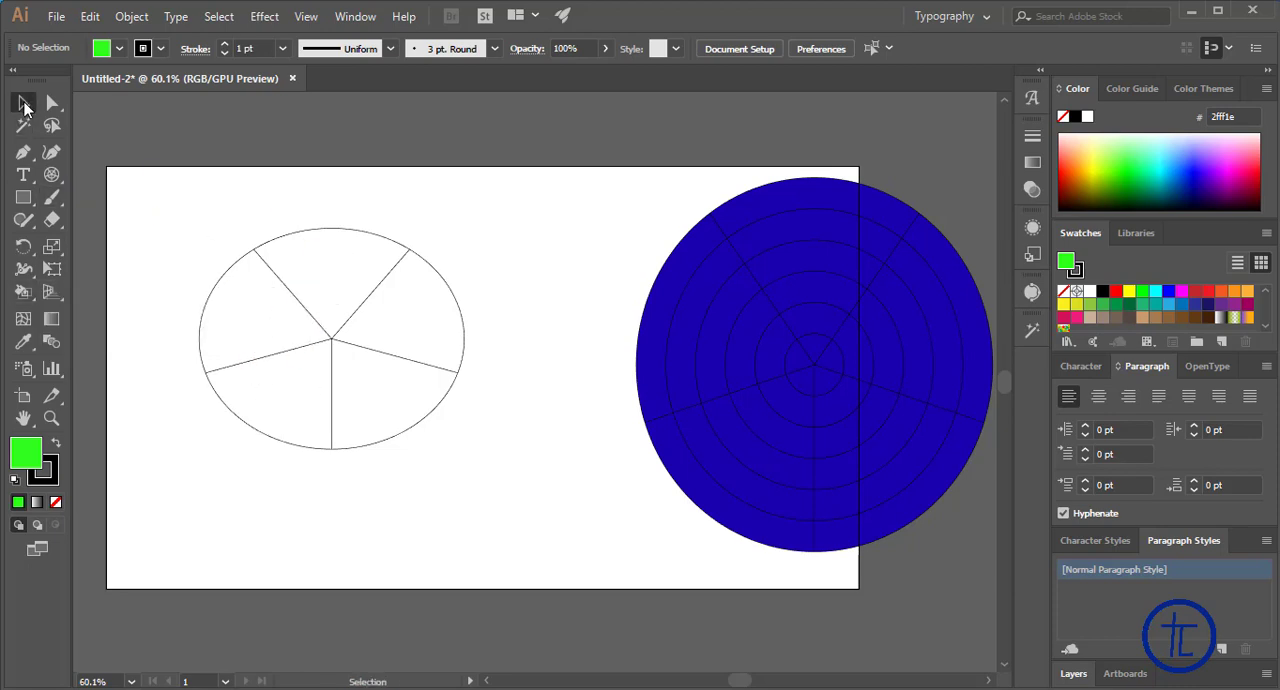
Select the five-sector polar grid and fill its top sector with purple 8f00f8 using the Live Paint Bucket
left_click(331, 232)
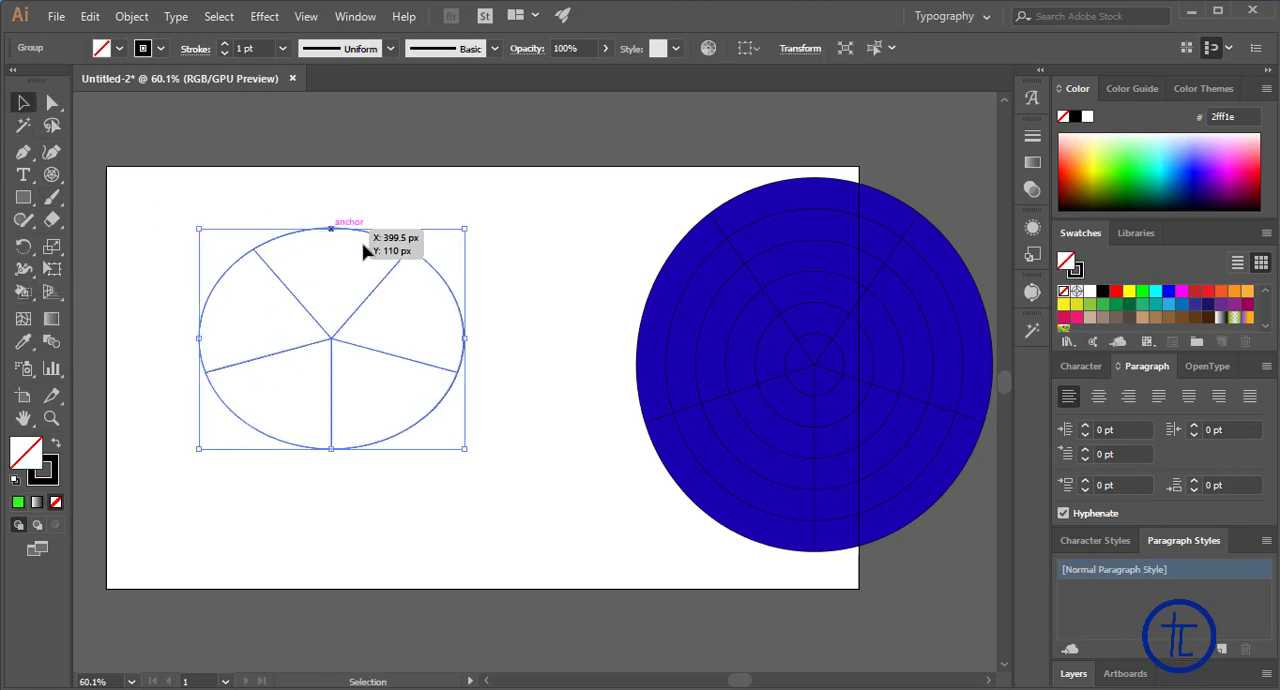
left_click(23, 291)
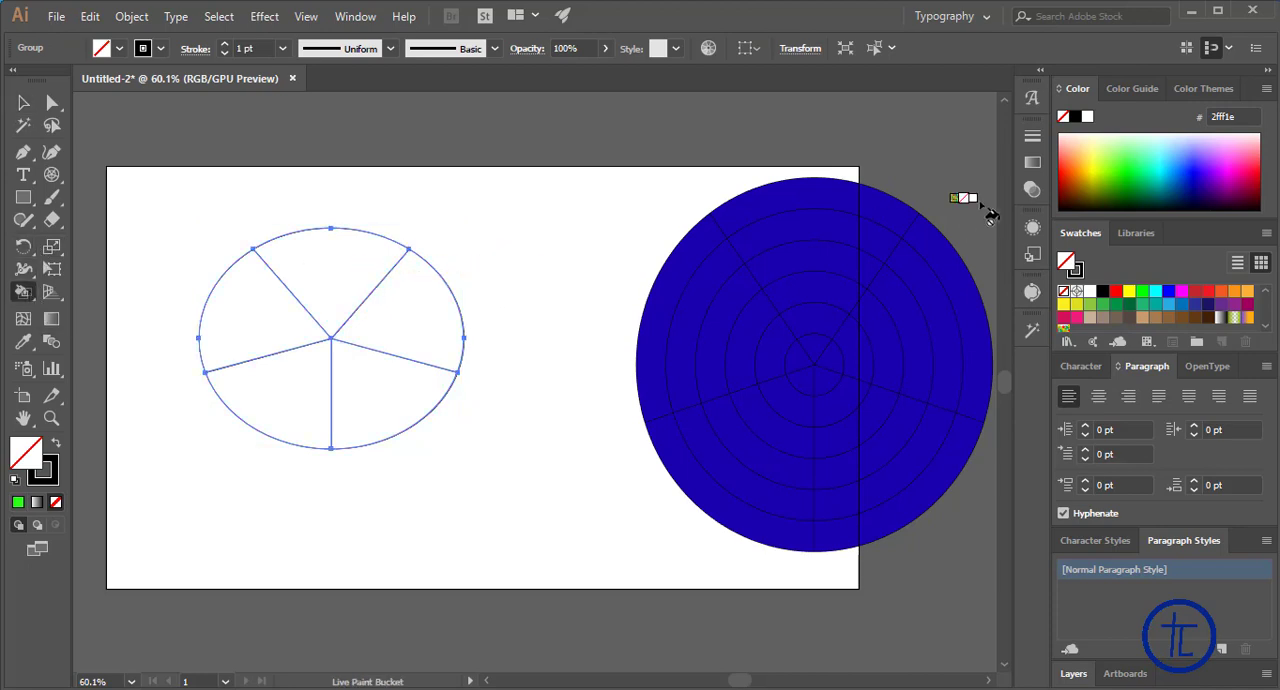
left_click(1218, 163)
left_click(347, 275)
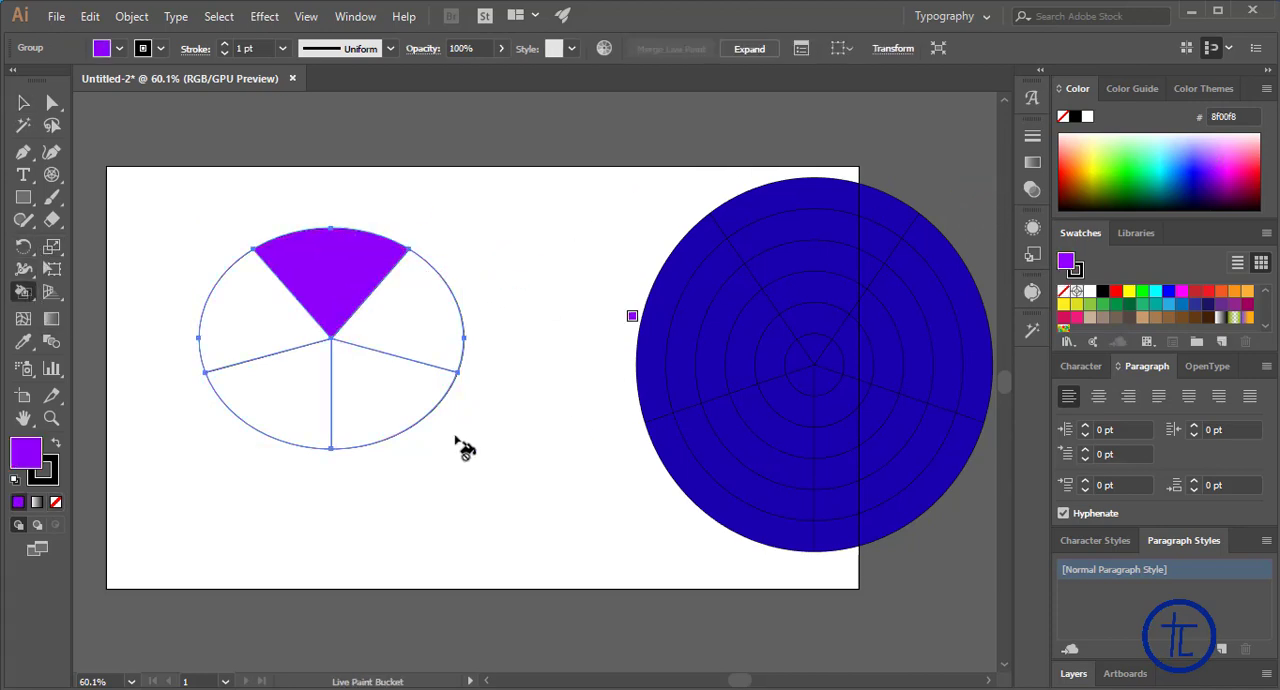
Fill the grid's lower-right sector with orange ff5e30 and its upper-right sector with green 00ec23
left_click(1070, 160)
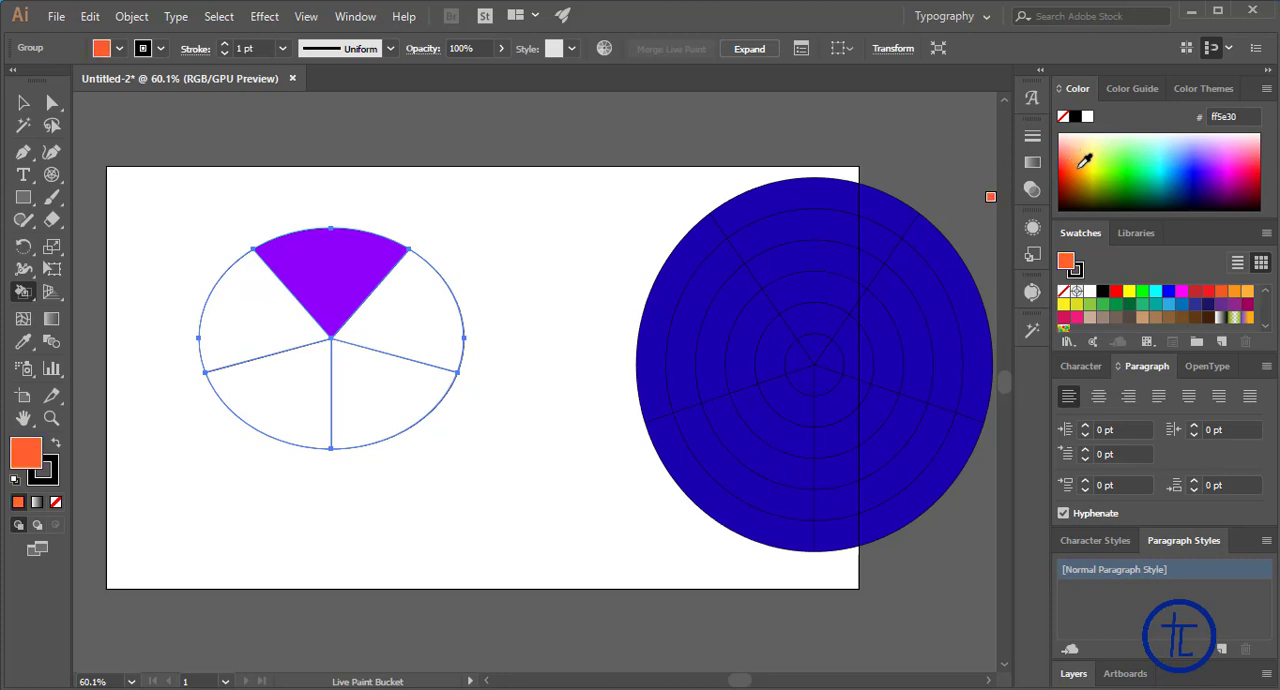
left_click(373, 382)
left_click(1074, 173)
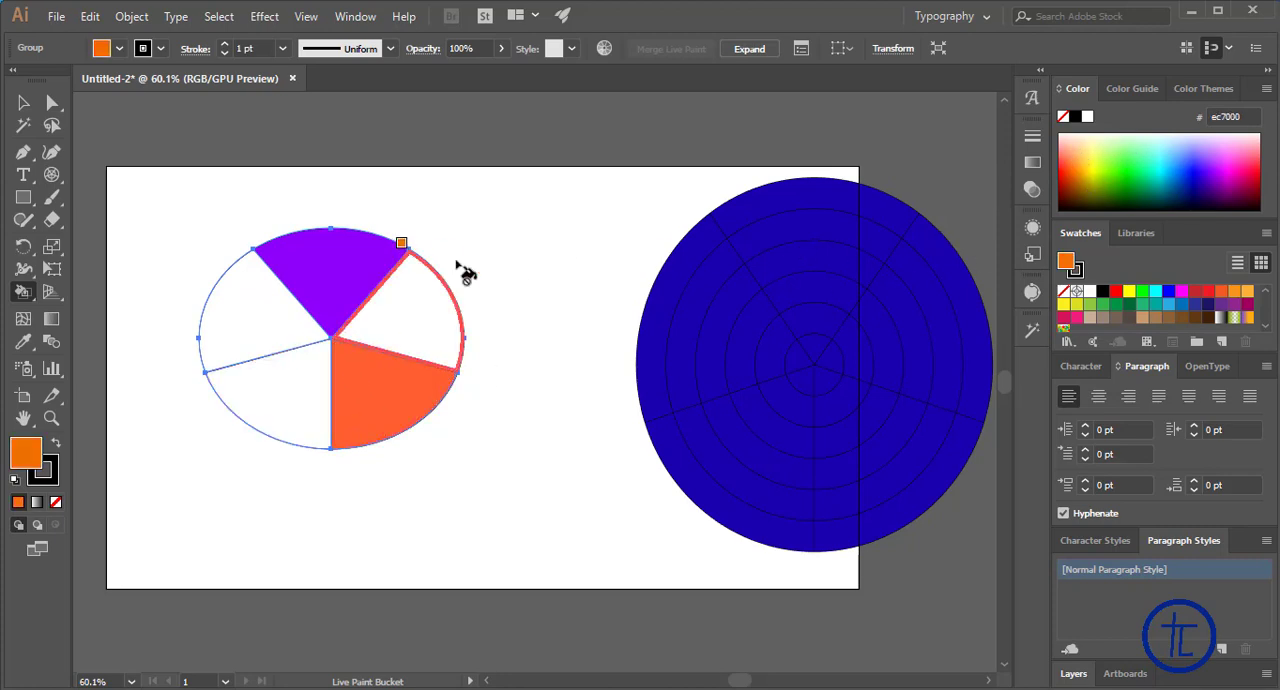
left_click(1131, 172)
left_click(390, 338)
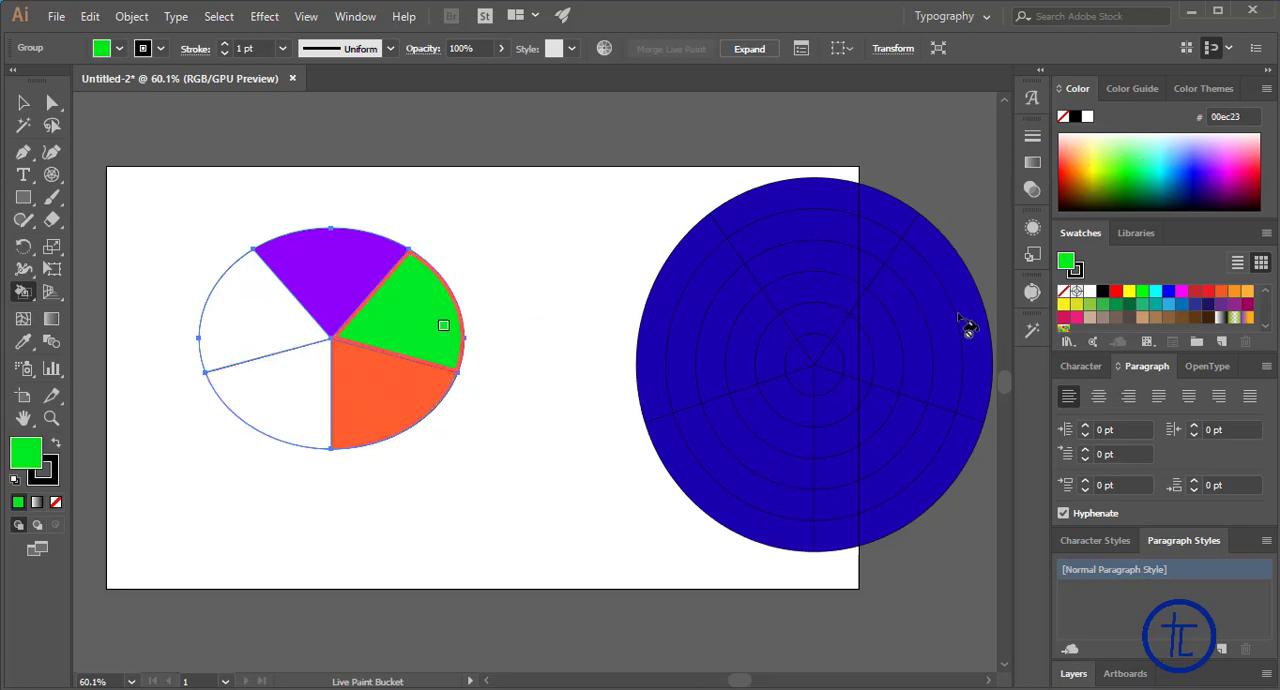
Fill the grid's lower-left sector with dark navy 0e004e and its upper-left sector with light blue 91f1ff, and deselect it
left_click(1205, 203)
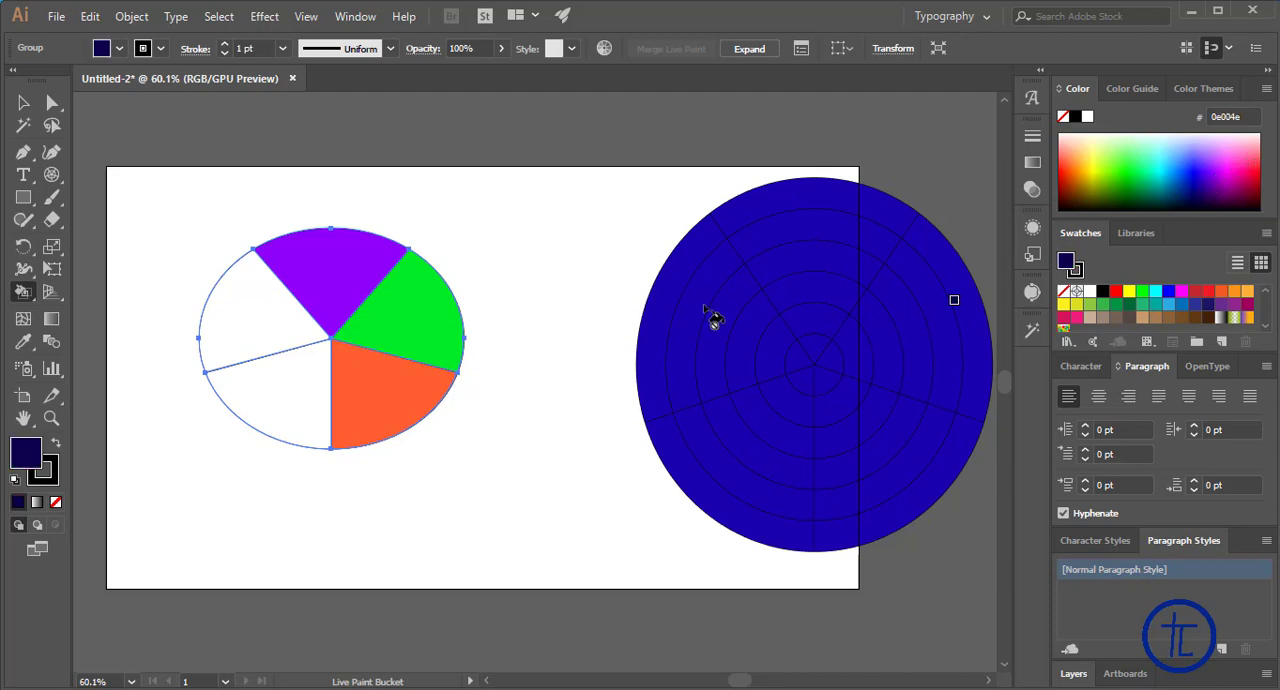
left_click(292, 418)
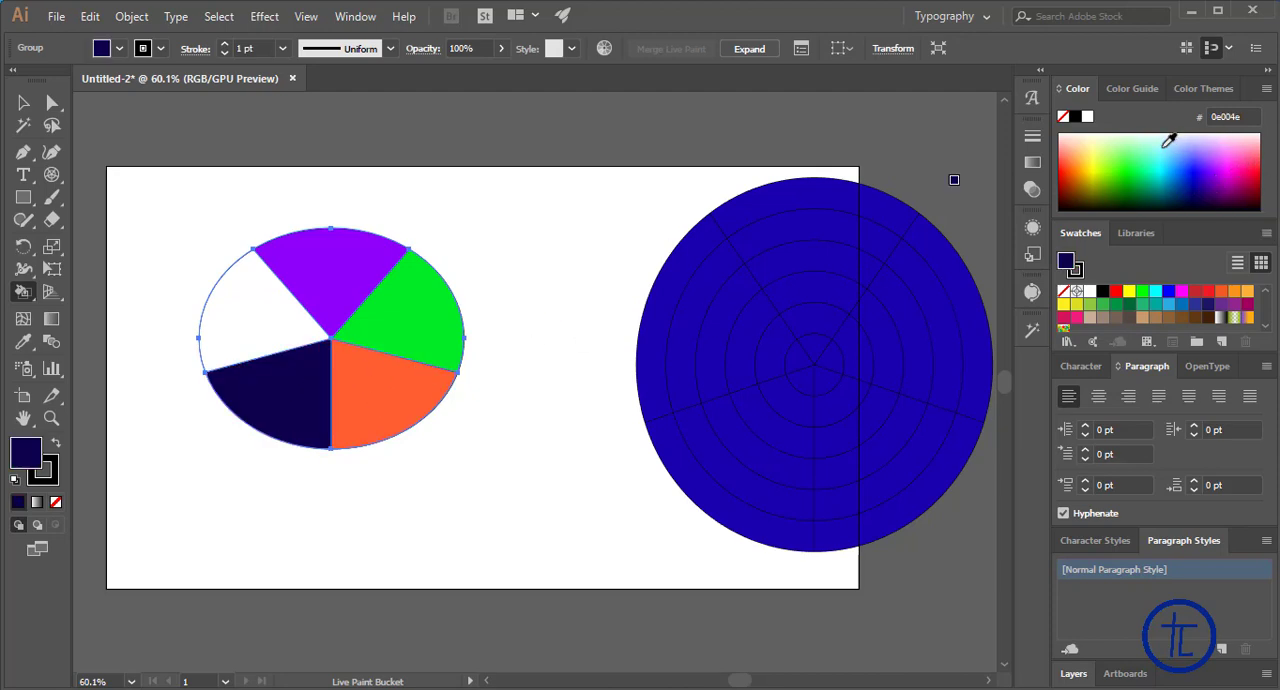
left_click(1166, 142)
left_click(274, 305)
left_click(25, 104)
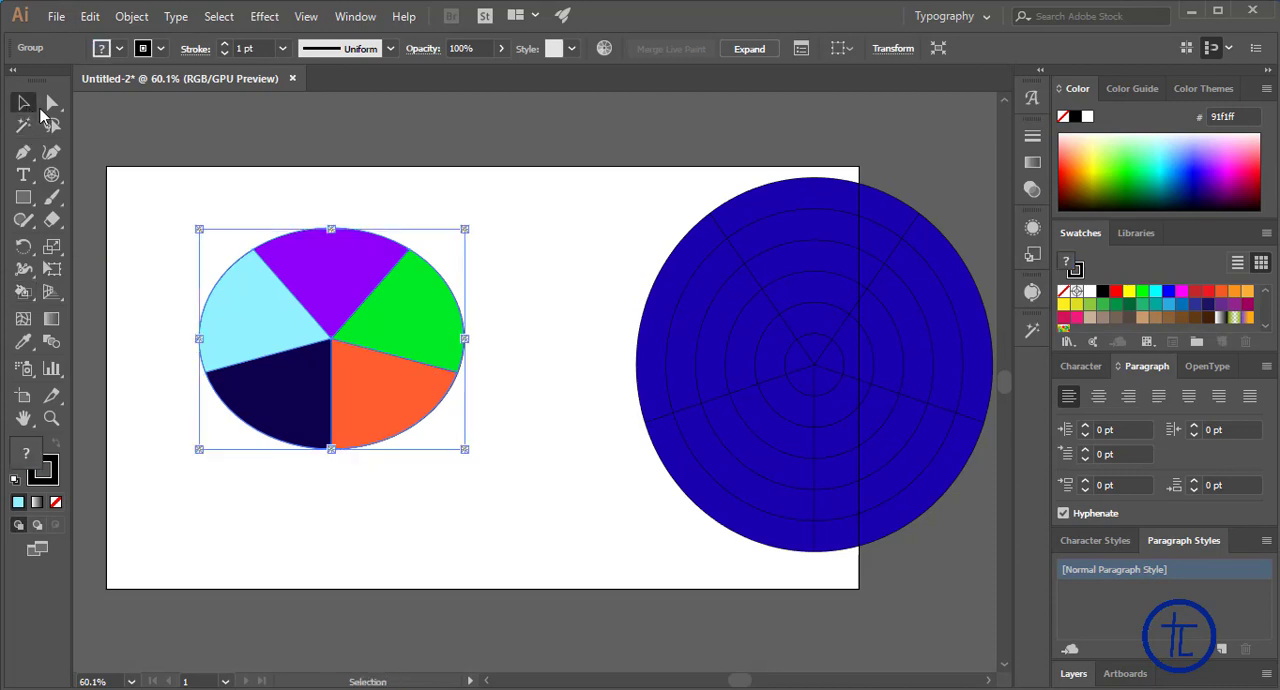
left_click(551, 254)
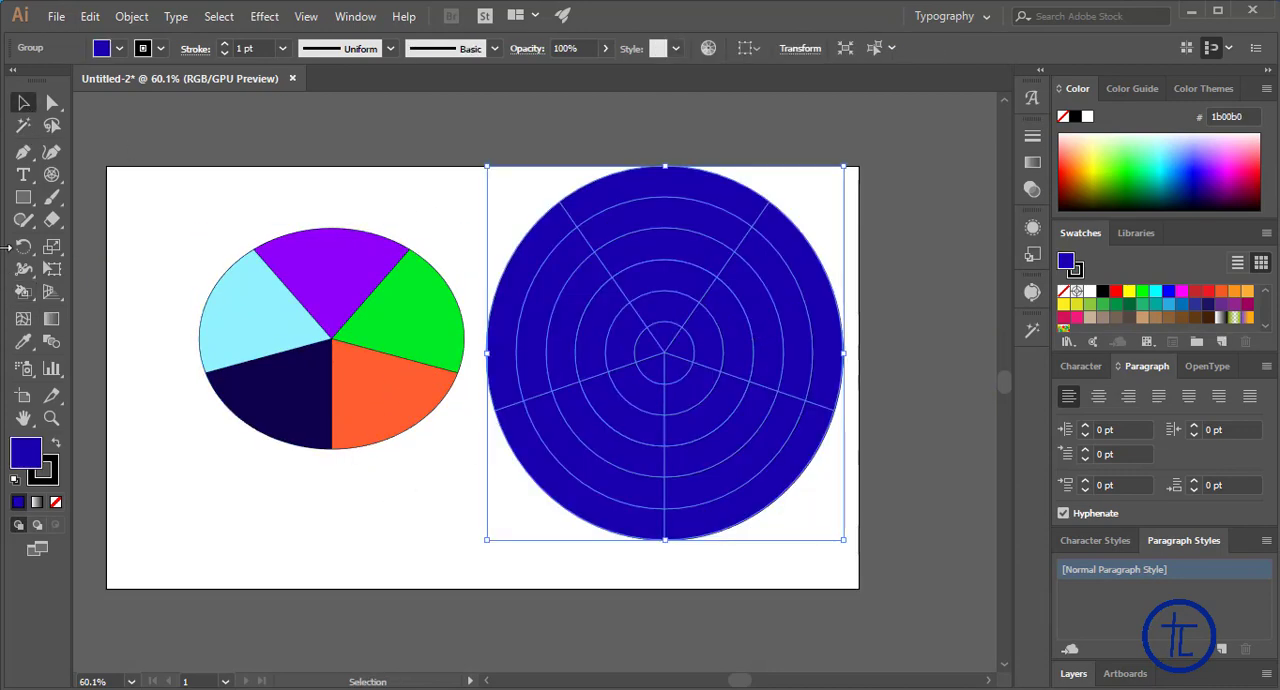